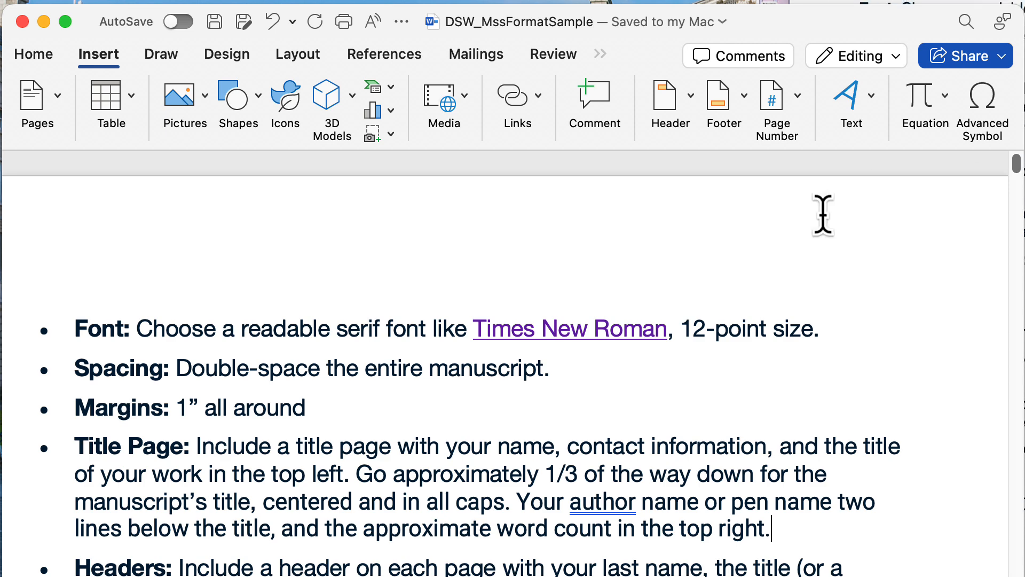
# Read through the bulleted manuscript formatting guidelines, from the font rule to the ending rule
pyautogui.scroll(-3, 823, 214)
pyautogui.scroll(-15, 823, 214)
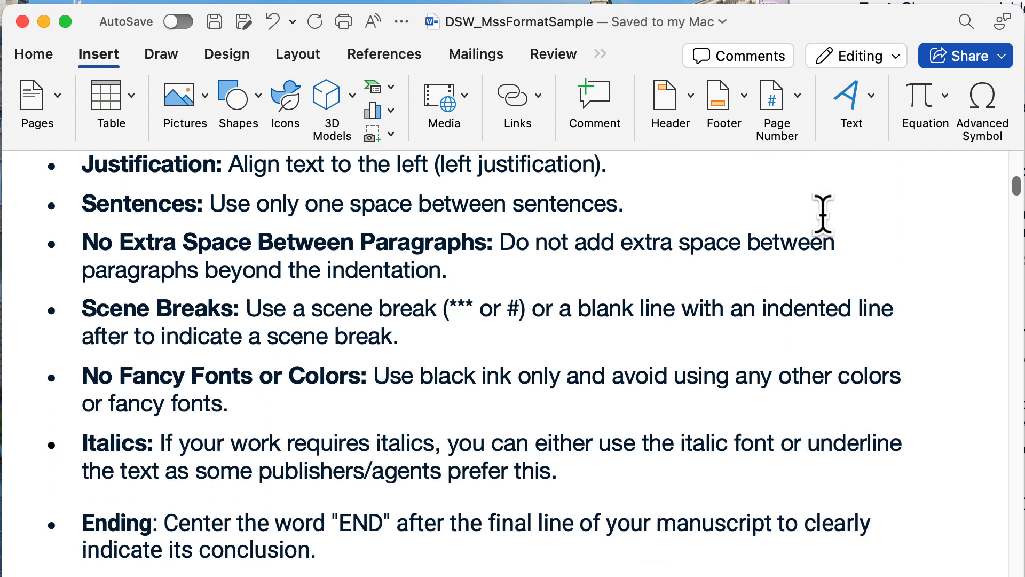
pyautogui.scroll(15, 823, 214)
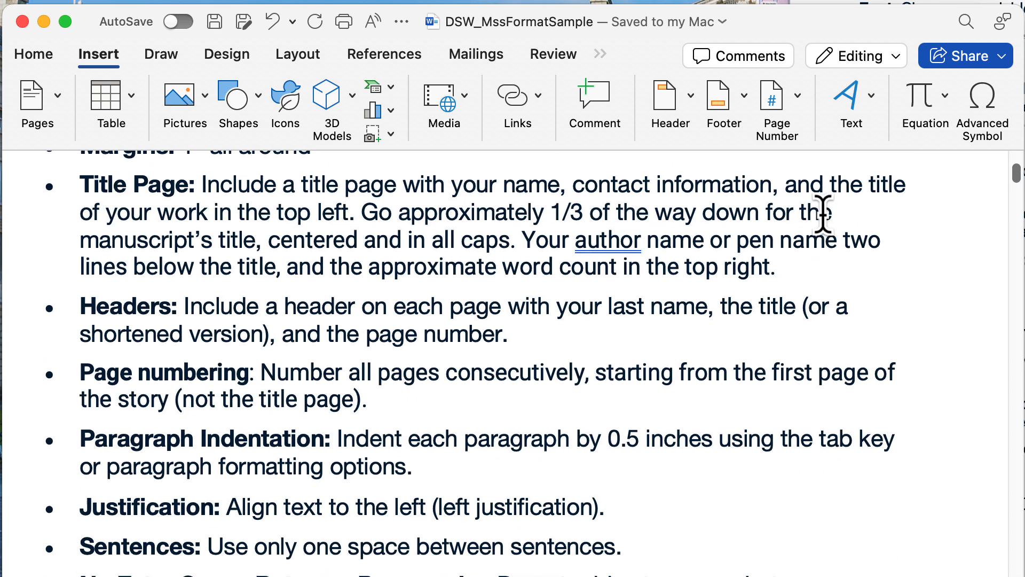
pyautogui.scroll(-1, 822, 213)
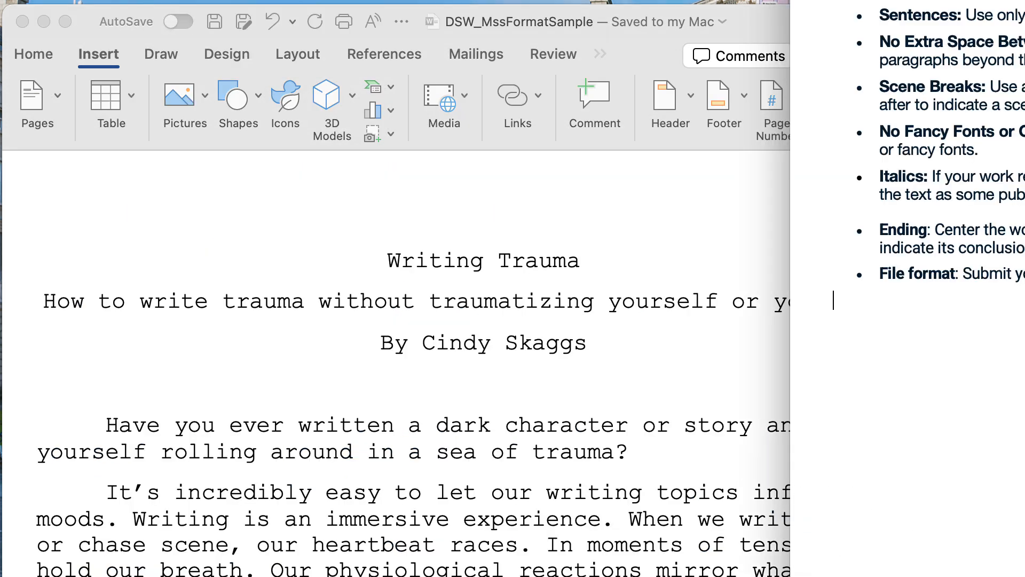
# Move the overlapping guidelines window aside to uncover the Writing Trauma manuscript
pyautogui.scroll(3, 829, 56)
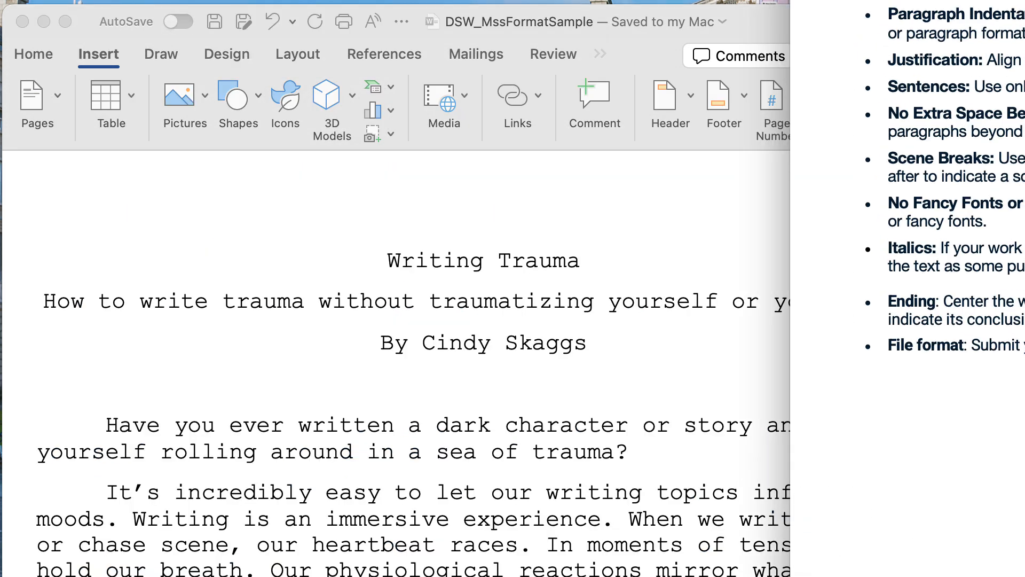
pyautogui.moveTo(814, 1); pyautogui.dragTo(1024, 1)
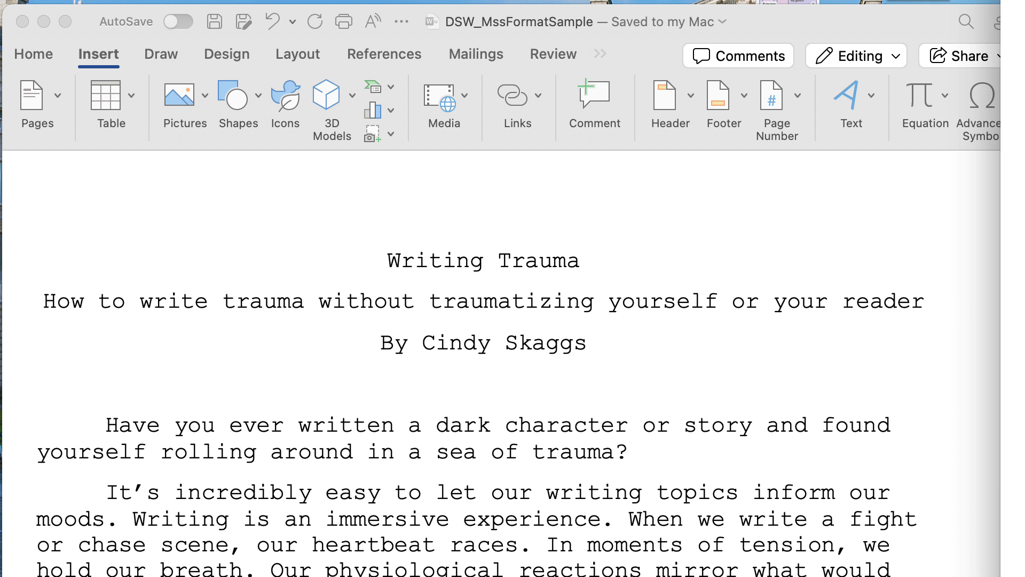
pyautogui.moveTo(1013, 1); pyautogui.dragTo(1024, 1)
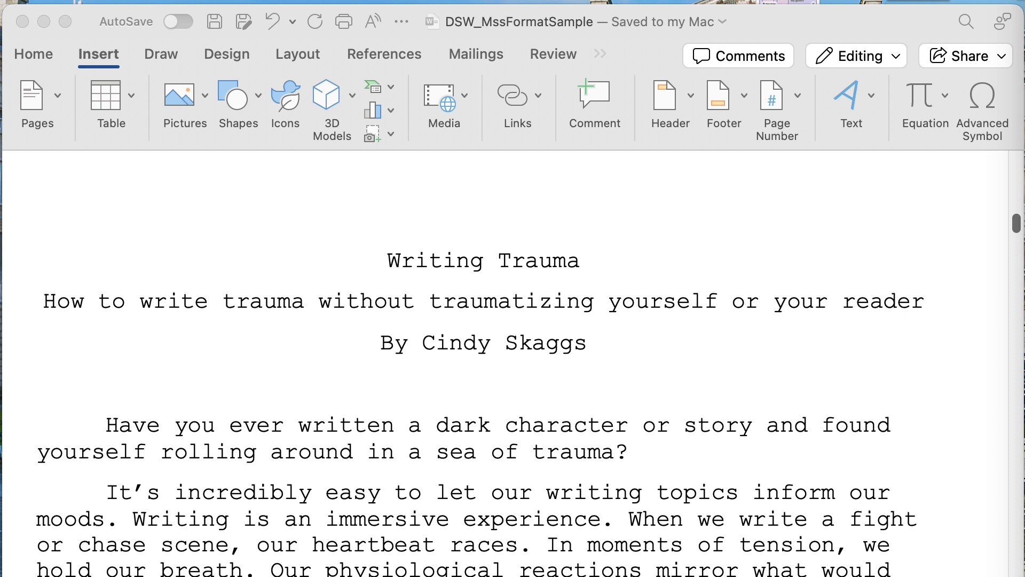
# Set the entire document's text to Times New Roman at 12-point size
pyautogui.click(648, 312)
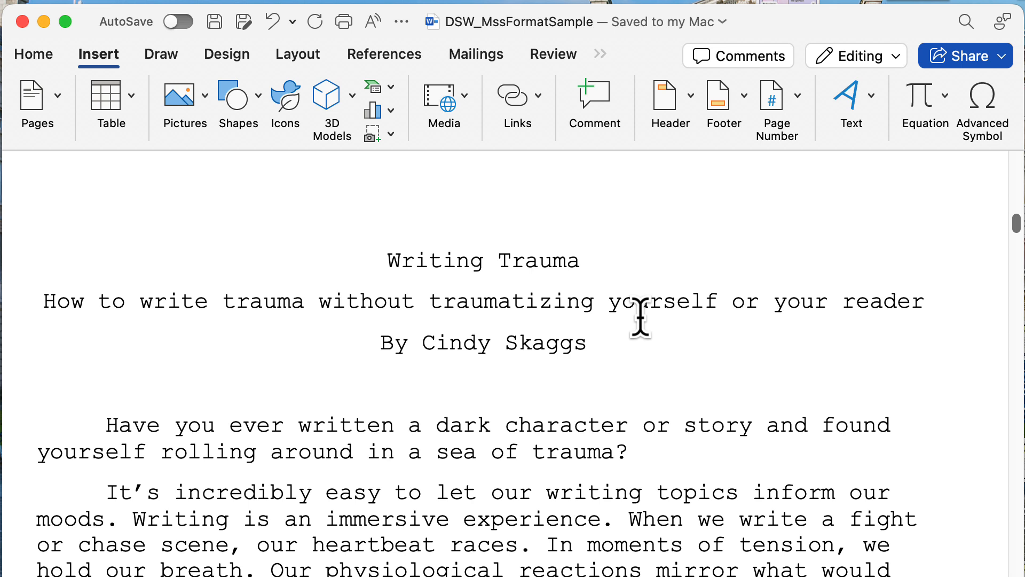
pyautogui.press('super+a')
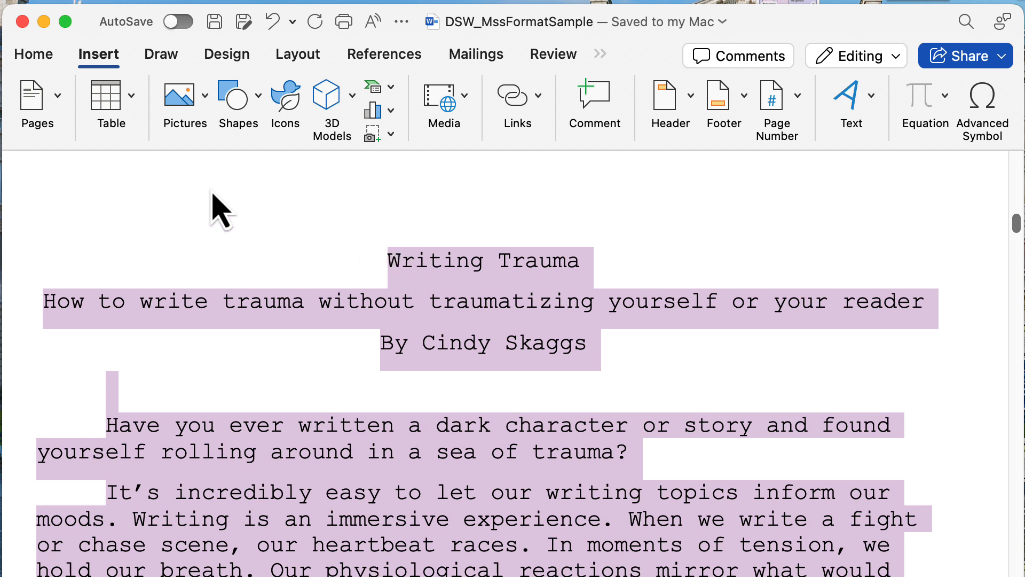
pyautogui.click(33, 57)
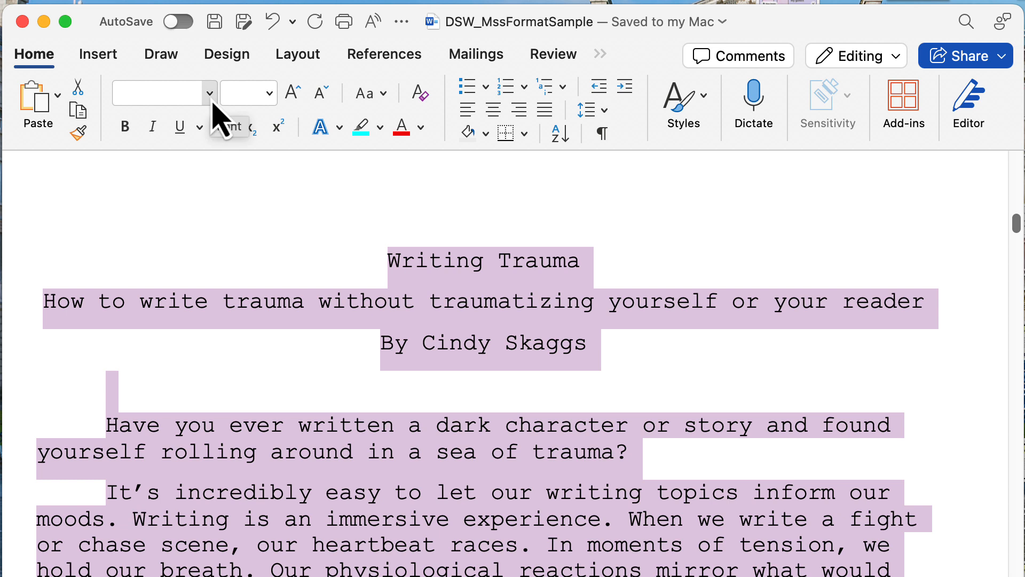
pyautogui.click(210, 96)
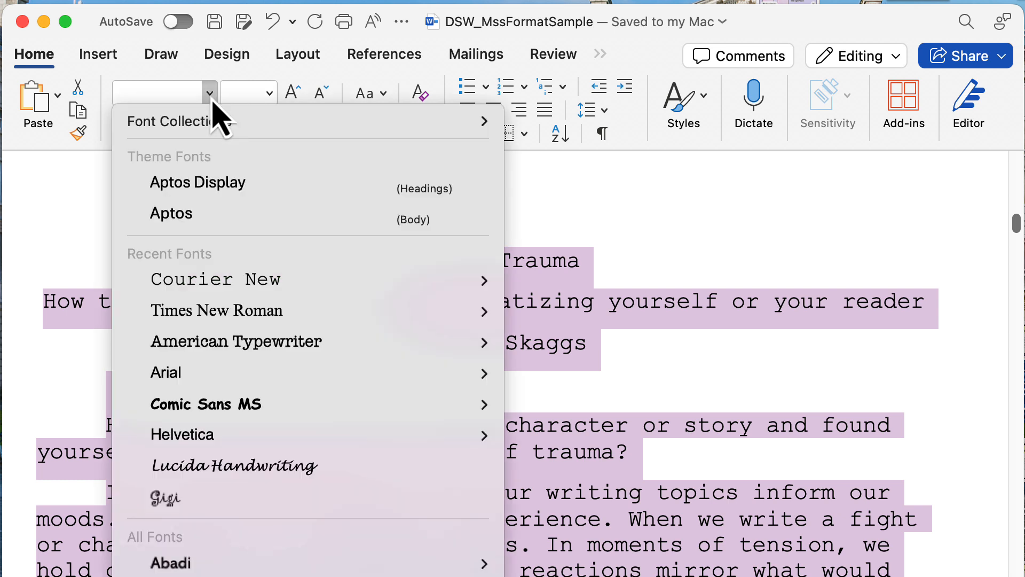
pyautogui.moveTo(220, 314)
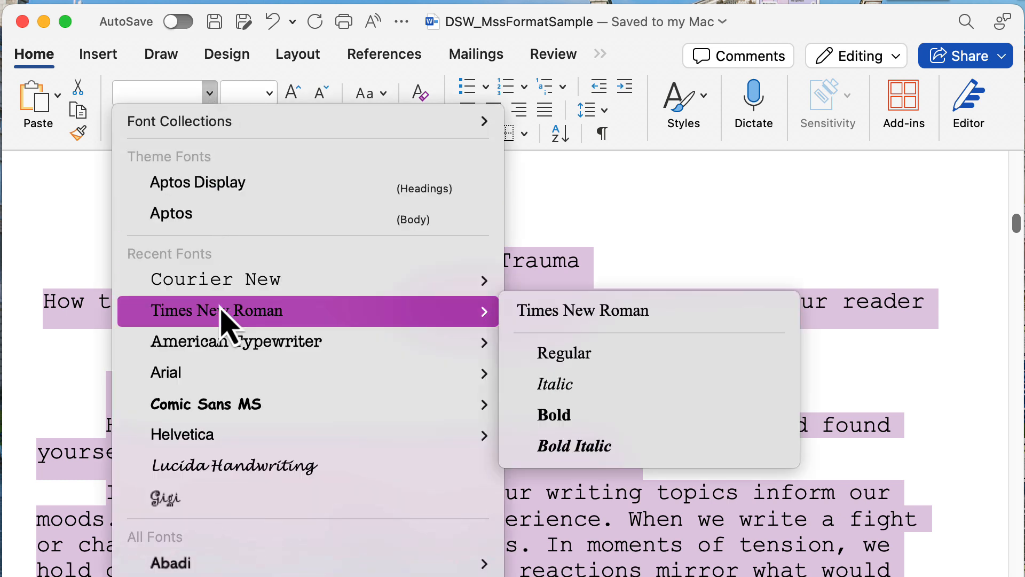
pyautogui.click(521, 312)
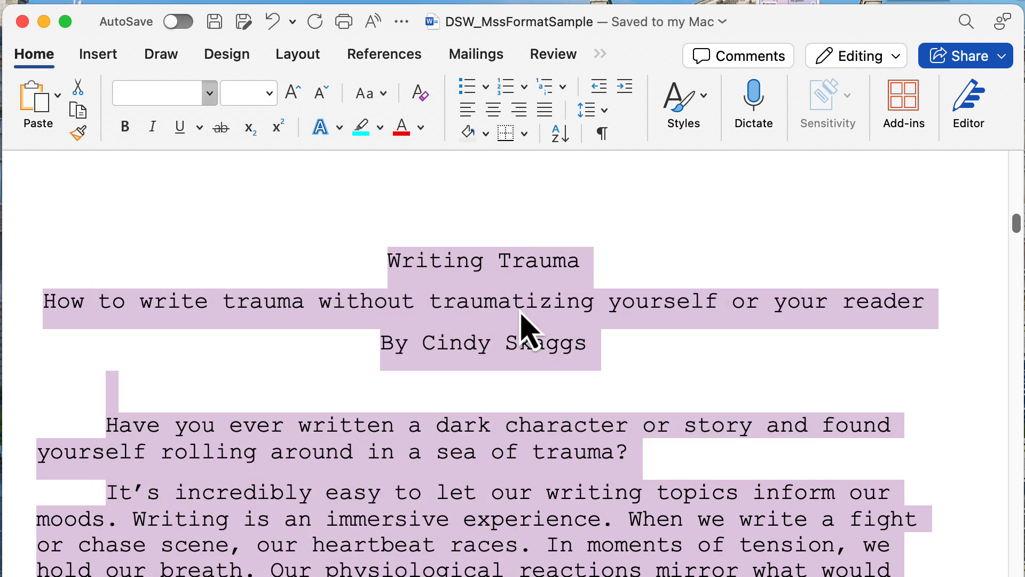
pyautogui.click(272, 97)
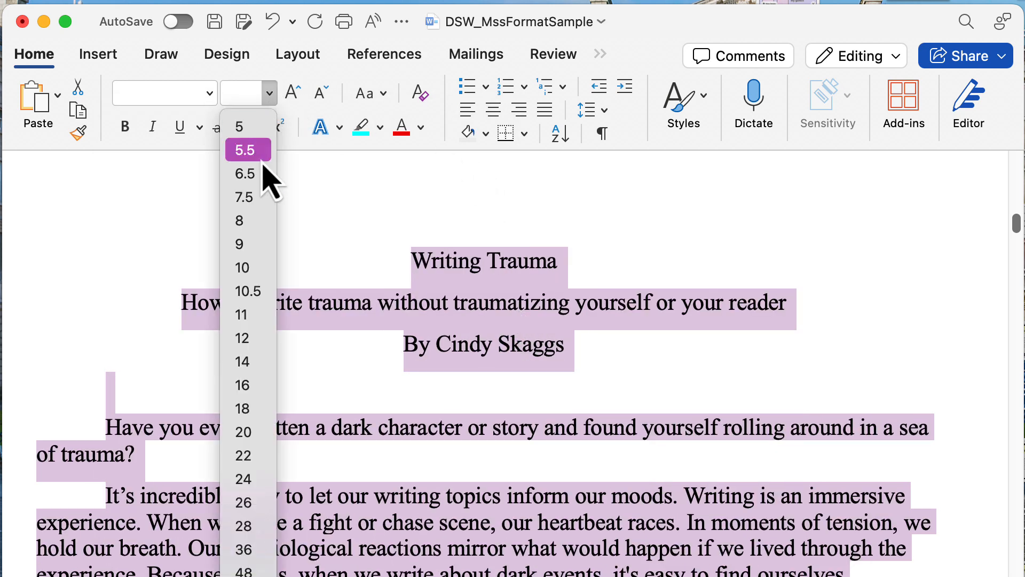
pyautogui.click(260, 342)
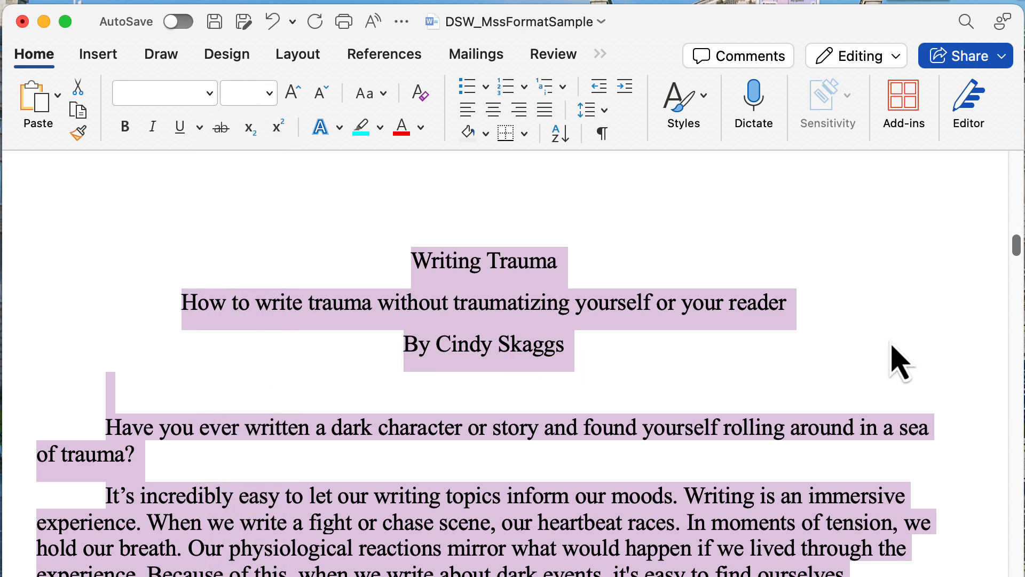
# Set the line spacing of the entire document to Double through the line spacing options
pyautogui.scroll(-5, 901, 362)
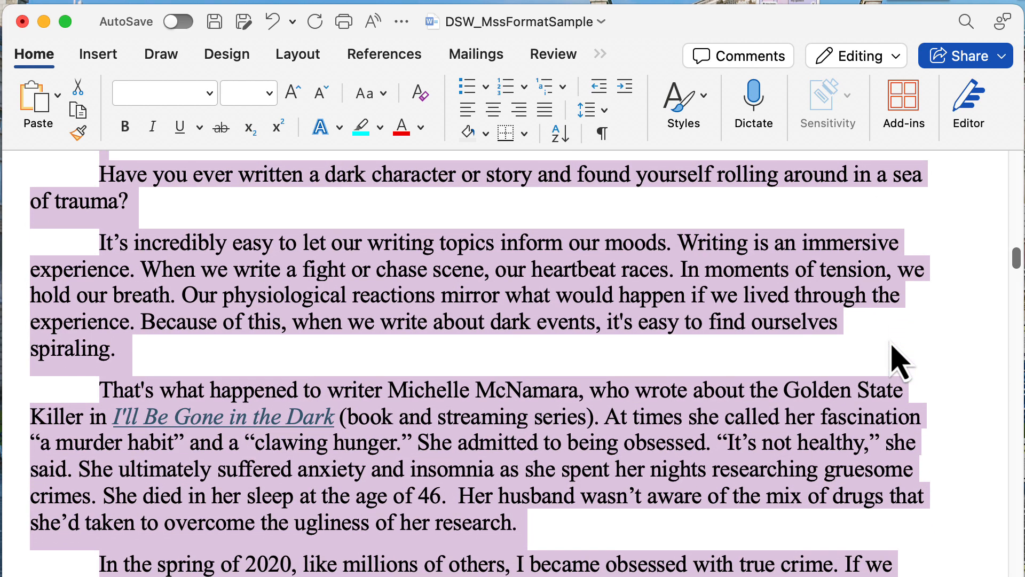
pyautogui.scroll(8, 901, 362)
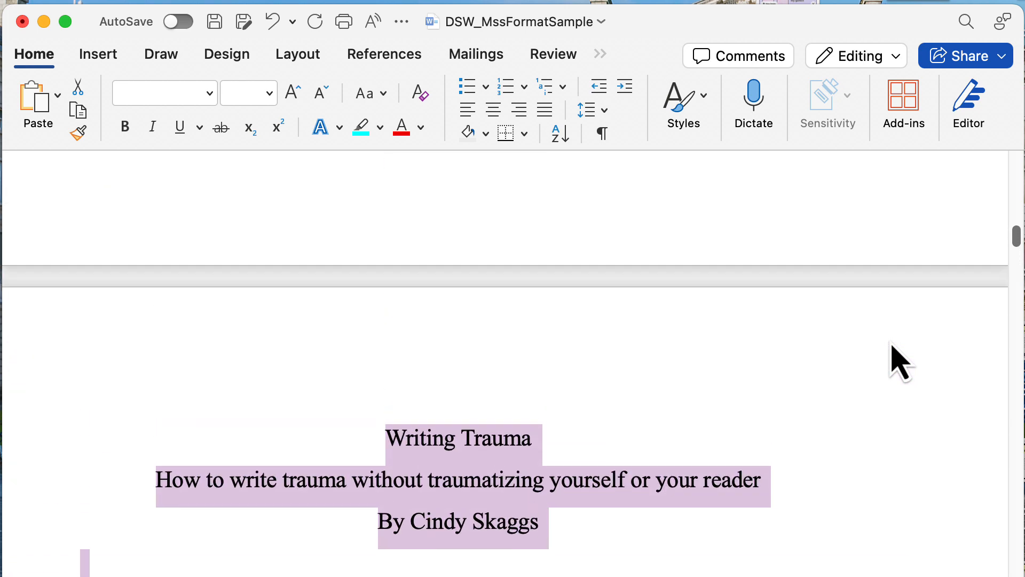
pyautogui.scroll(-3, 901, 362)
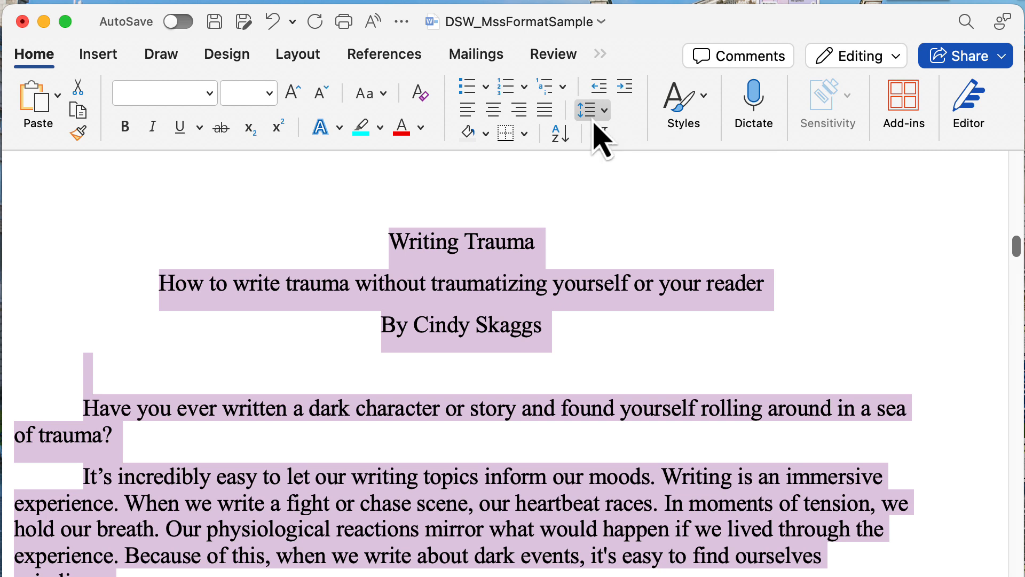
pyautogui.click(602, 113)
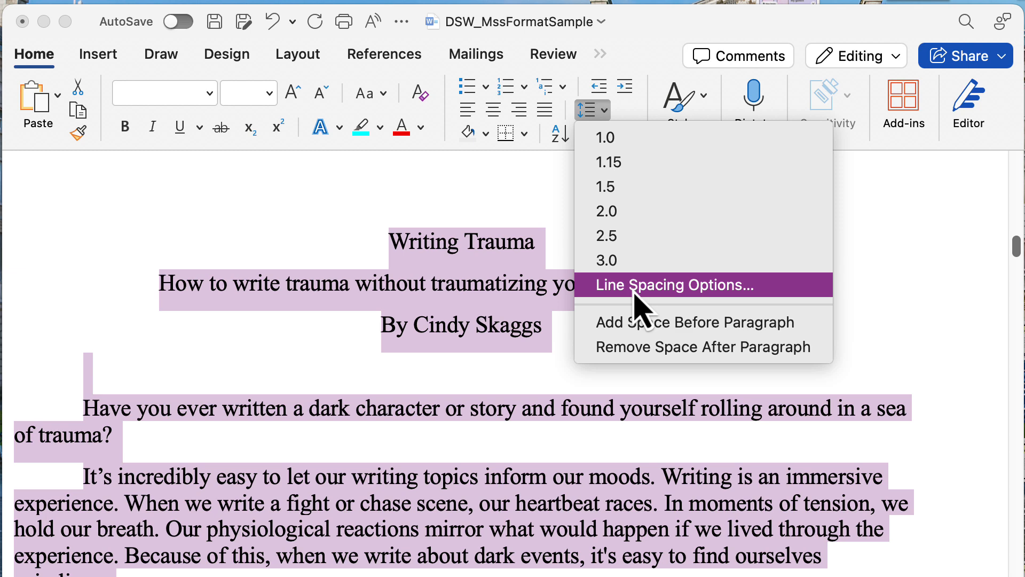
pyautogui.click(634, 293)
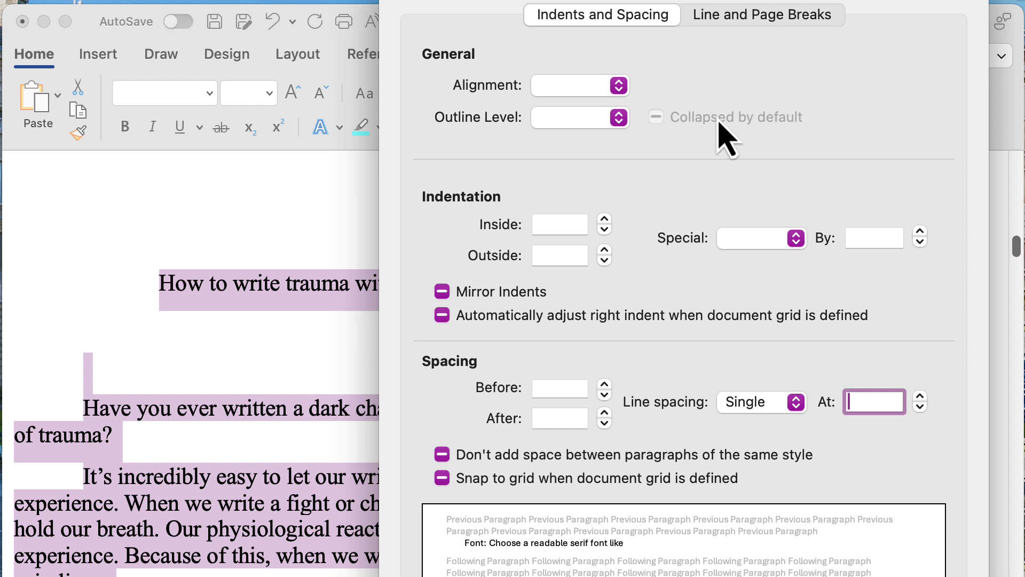
pyautogui.click(747, 402)
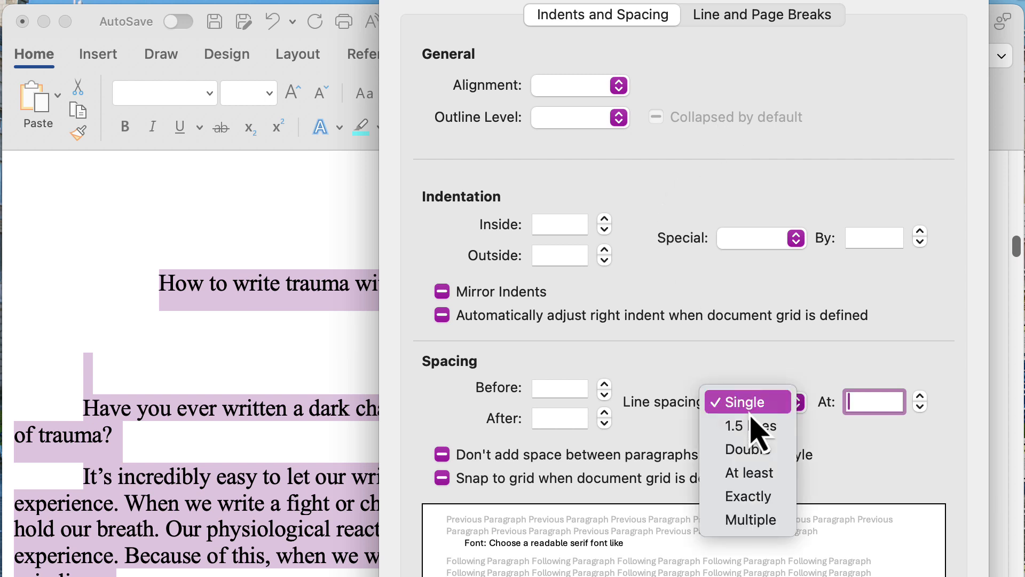
pyautogui.click(750, 454)
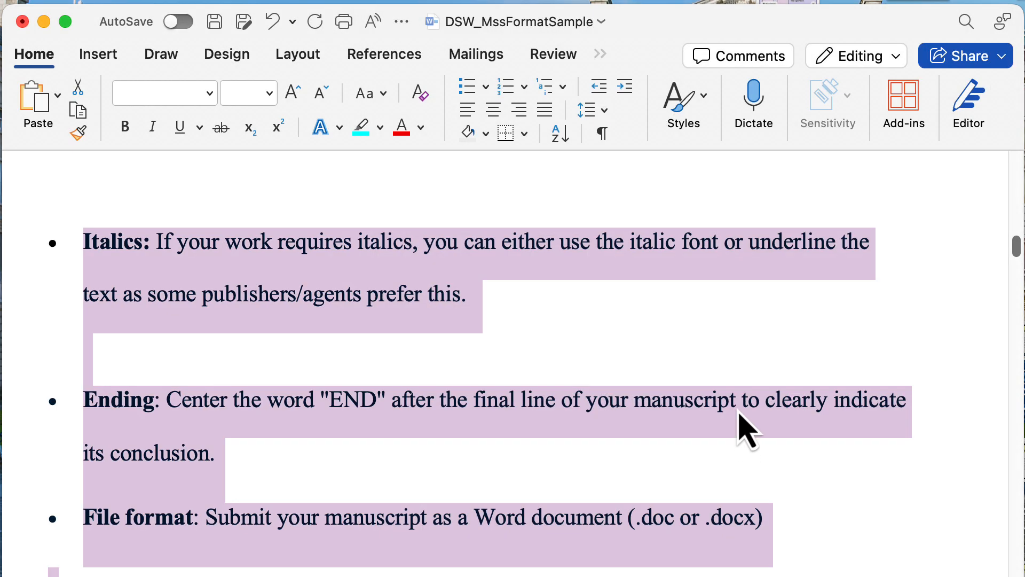
# Deselect the text and check the font and line spacing from the guidelines through the Writing Trauma title lines
pyautogui.scroll(5, 755, 412)
pyautogui.scroll(-15, 754, 398)
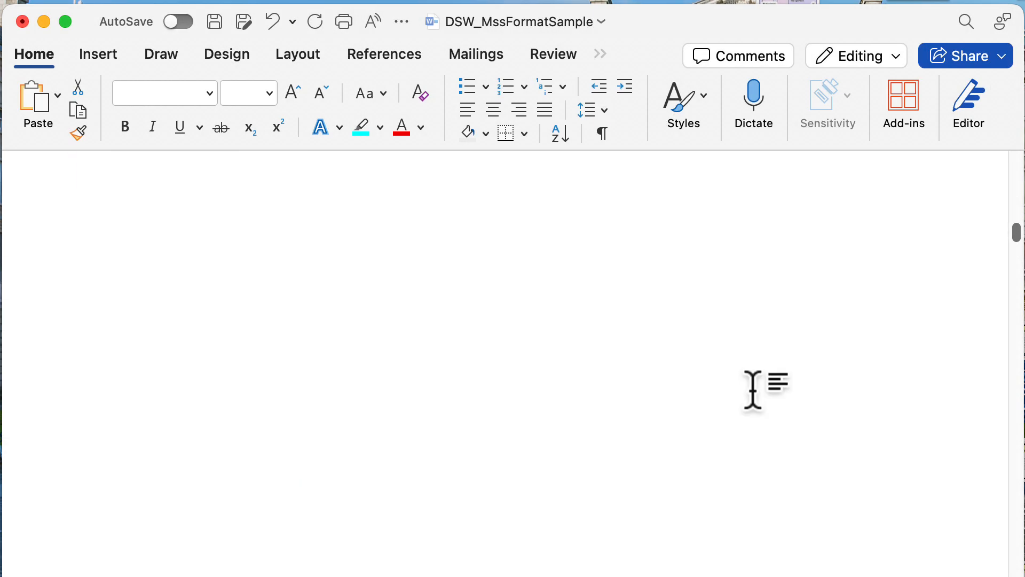
pyautogui.scroll(20, 758, 406)
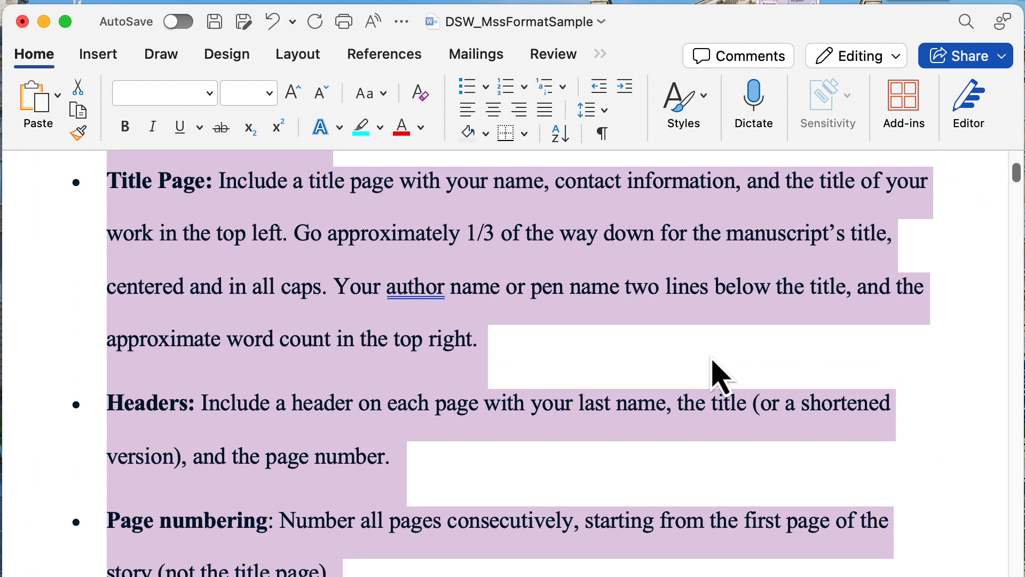
pyautogui.click(718, 374)
pyautogui.scroll(8, 711, 352)
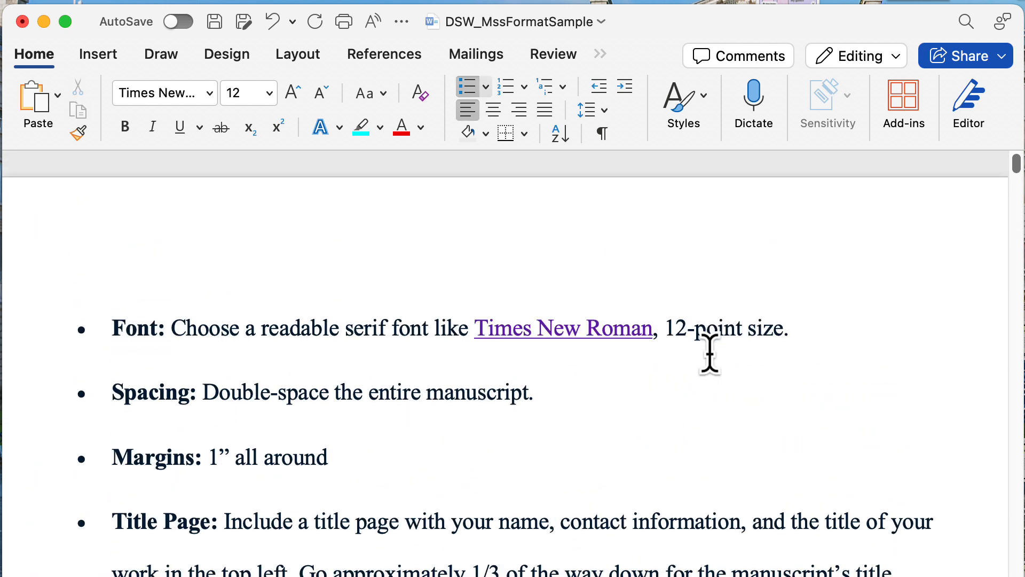
pyautogui.scroll(-15, 710, 353)
pyautogui.scroll(-10, 710, 352)
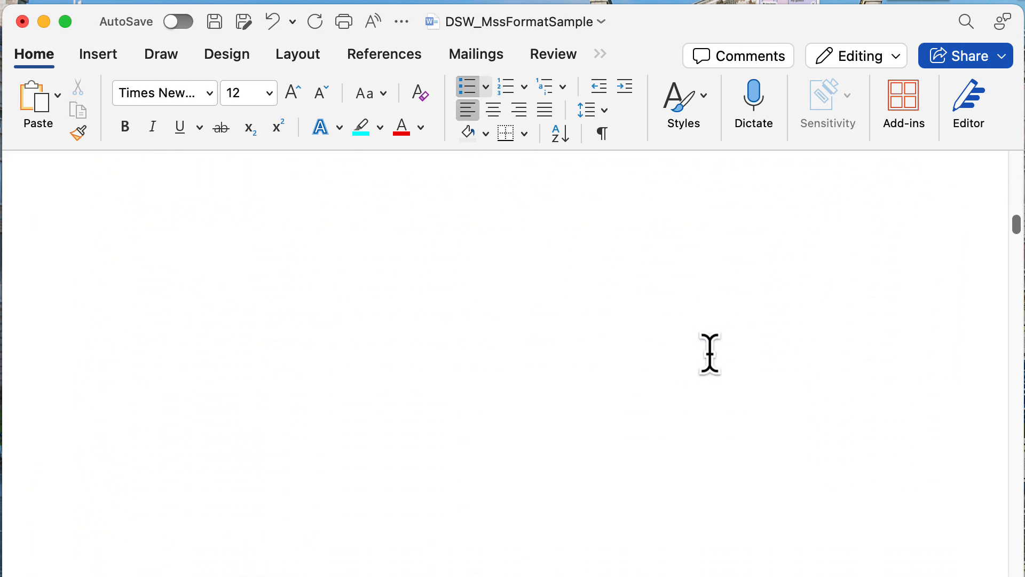
pyautogui.hscroll(2, 710, 352)
pyautogui.scroll(1, 711, 352)
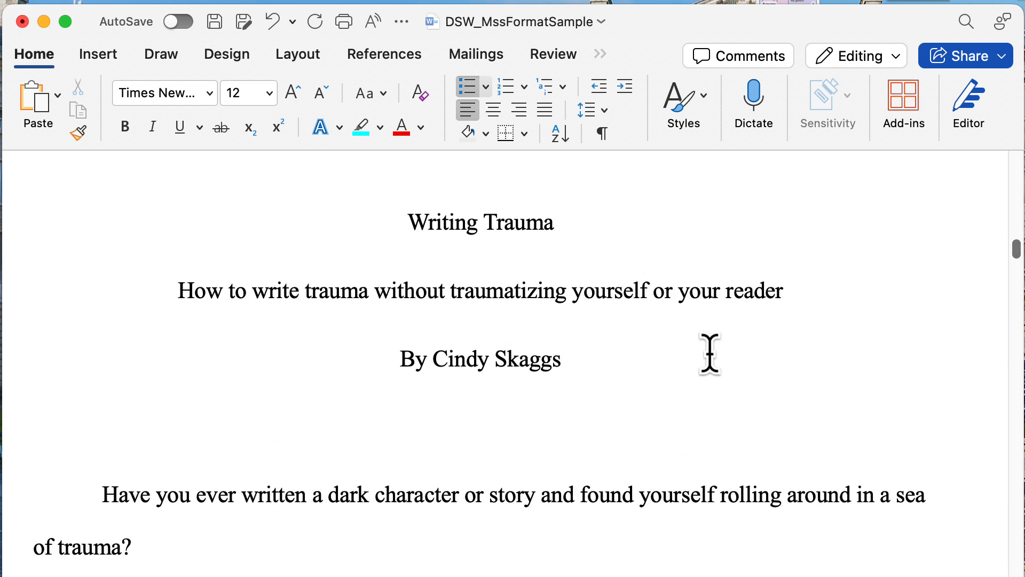
pyautogui.scroll(-1, 662, 382)
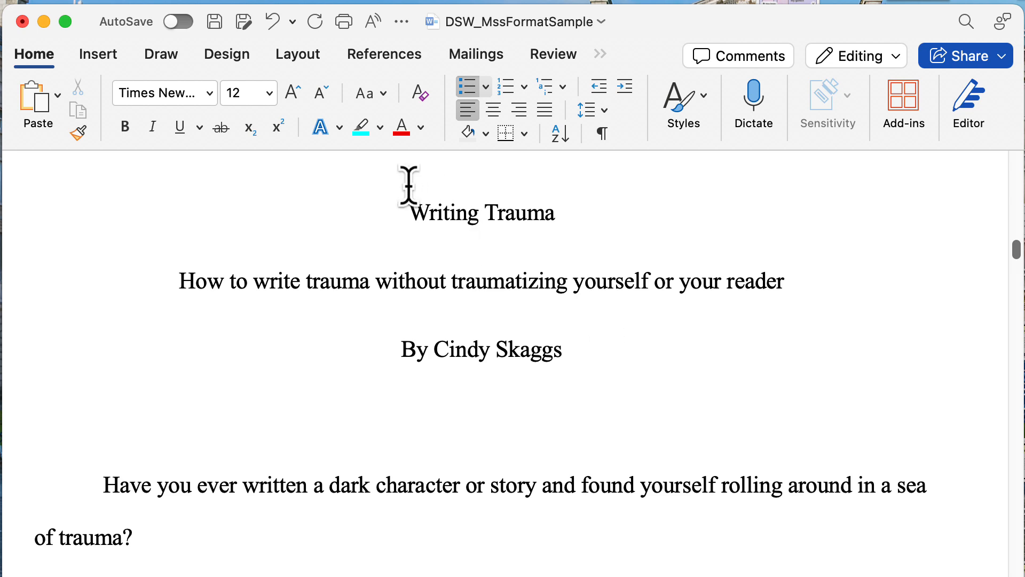
# Inspect the manuscript's left margin and the page margin presets, including Normal with 1" on all sides
pyautogui.hscroll(-3, 172, 249)
pyautogui.scroll(5, 174, 252)
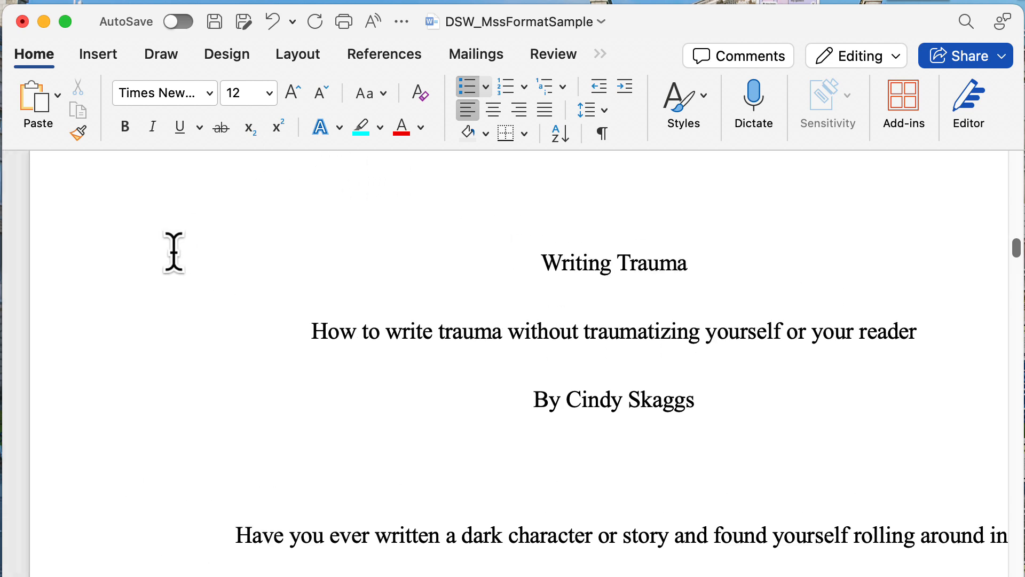
pyautogui.scroll(-10, 172, 248)
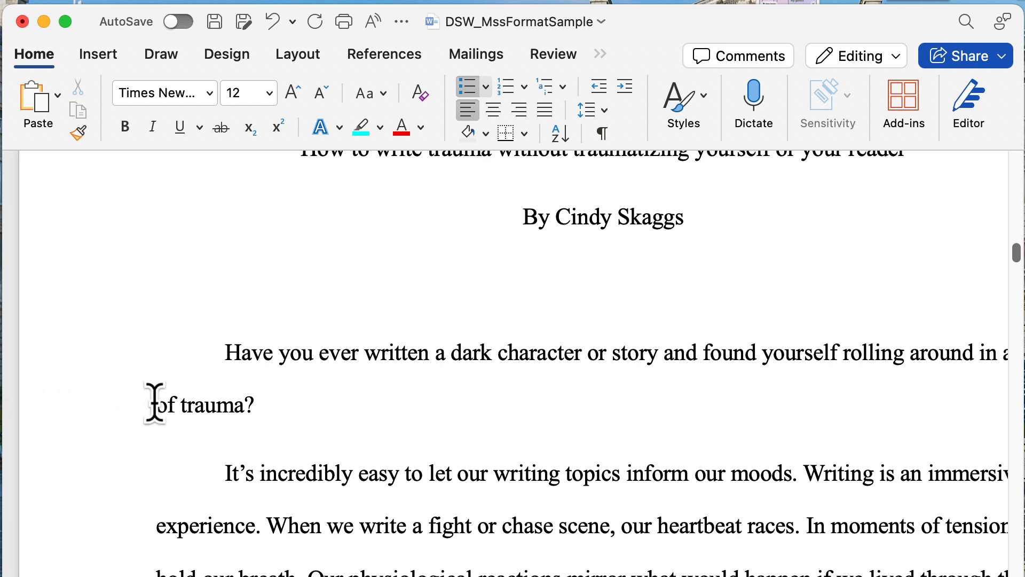
pyautogui.click(309, 61)
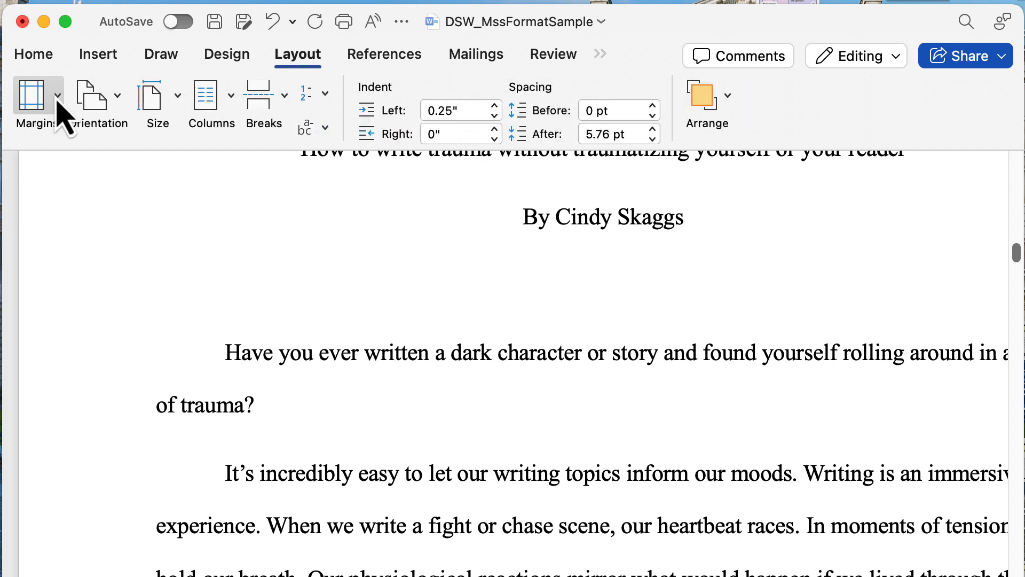
pyautogui.click(59, 99)
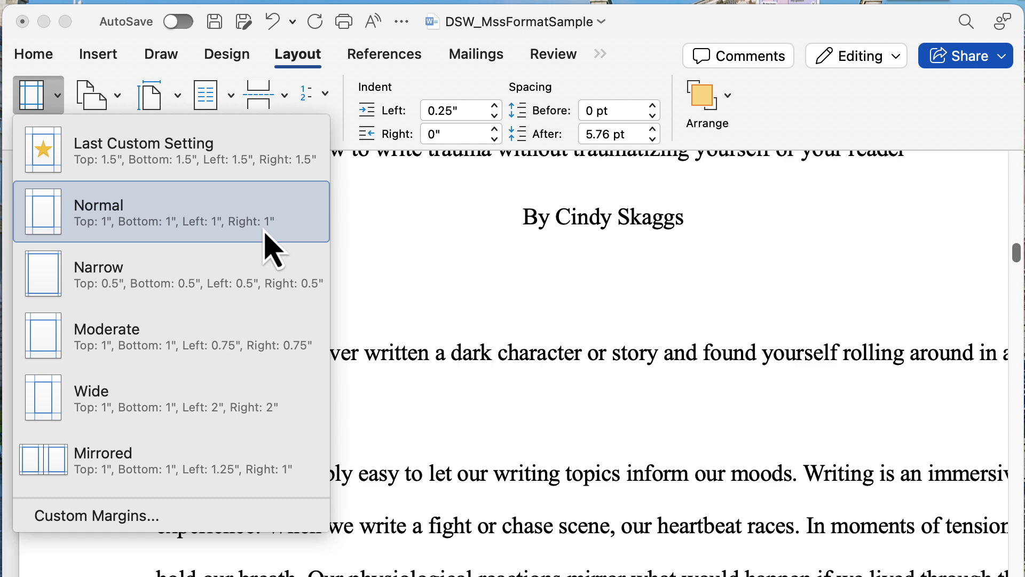
pyautogui.click(540, 277)
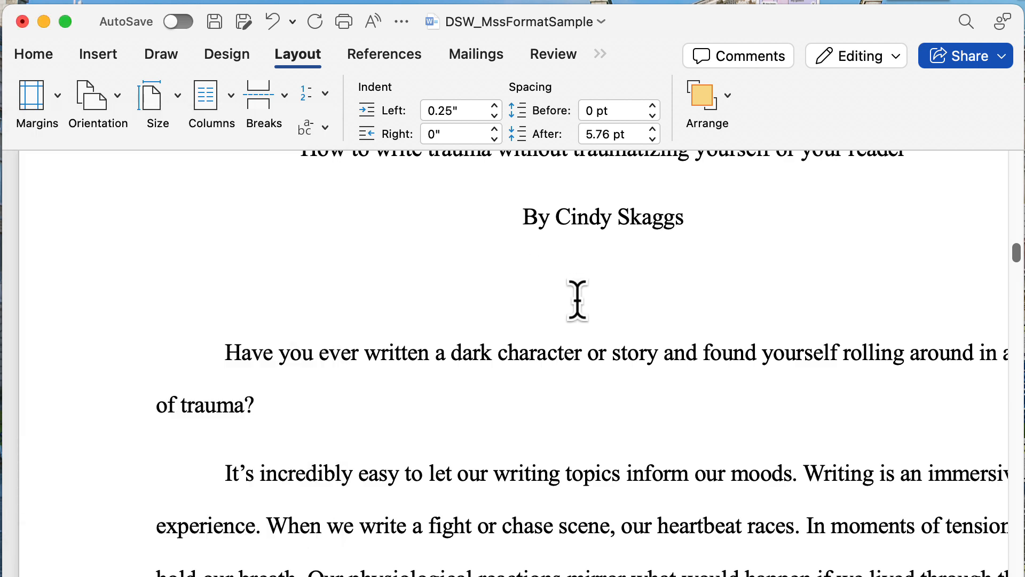
# Delete the bulleted formatting guidelines from the beginning of the document, leaving a blank first page
pyautogui.scroll(1, 577, 301)
pyautogui.scroll(15, 578, 301)
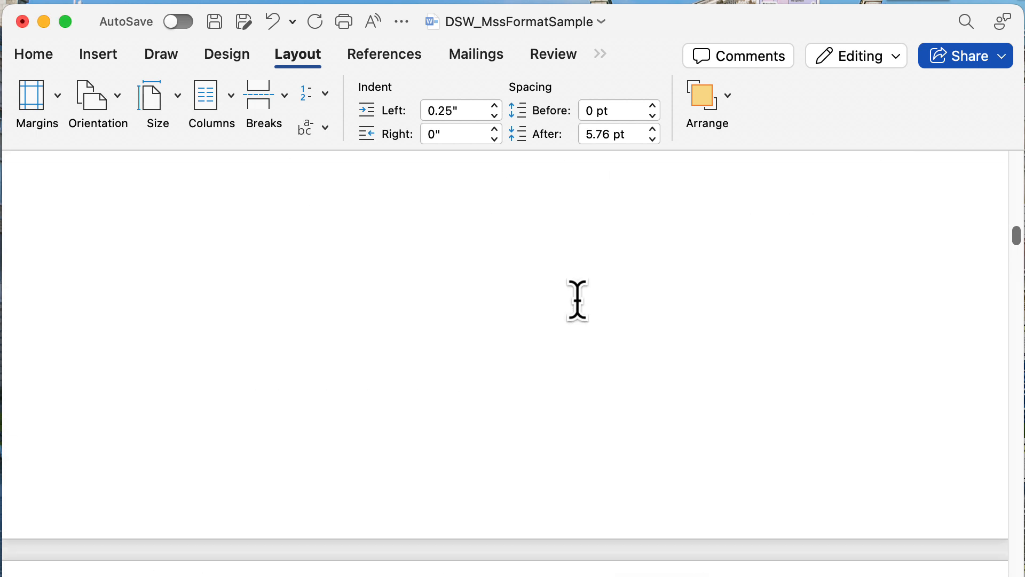
pyautogui.scroll(15, 578, 301)
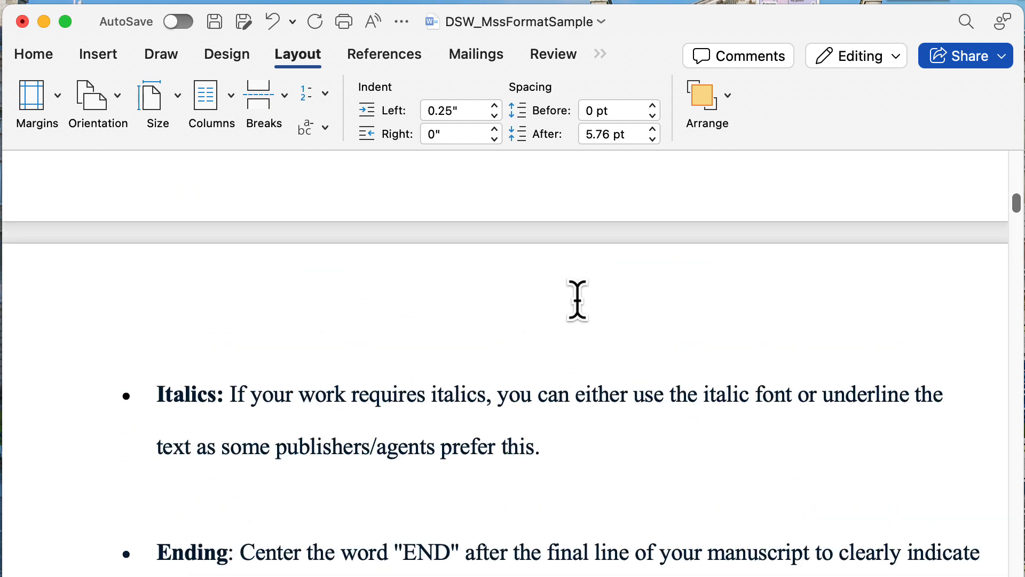
pyautogui.scroll(-5, 578, 301)
pyautogui.moveTo(917, 270); pyautogui.dragTo(8, 121)
pyautogui.press('BackSpace')
pyautogui.press('BackSpace')
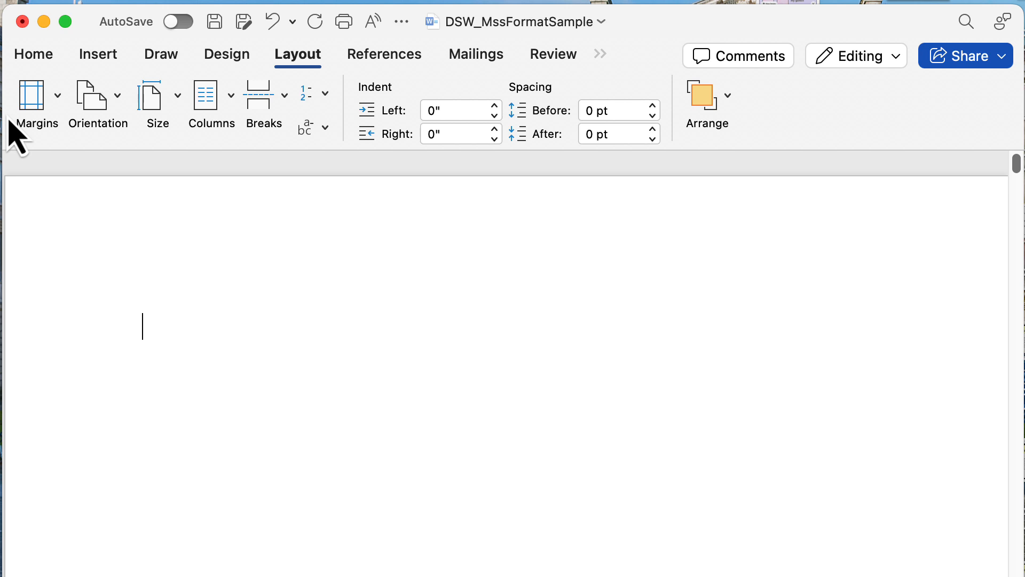
# Enter the author's full name, street address, and city and country on separate lines of the blank first page
pyautogui.write('Cindy')
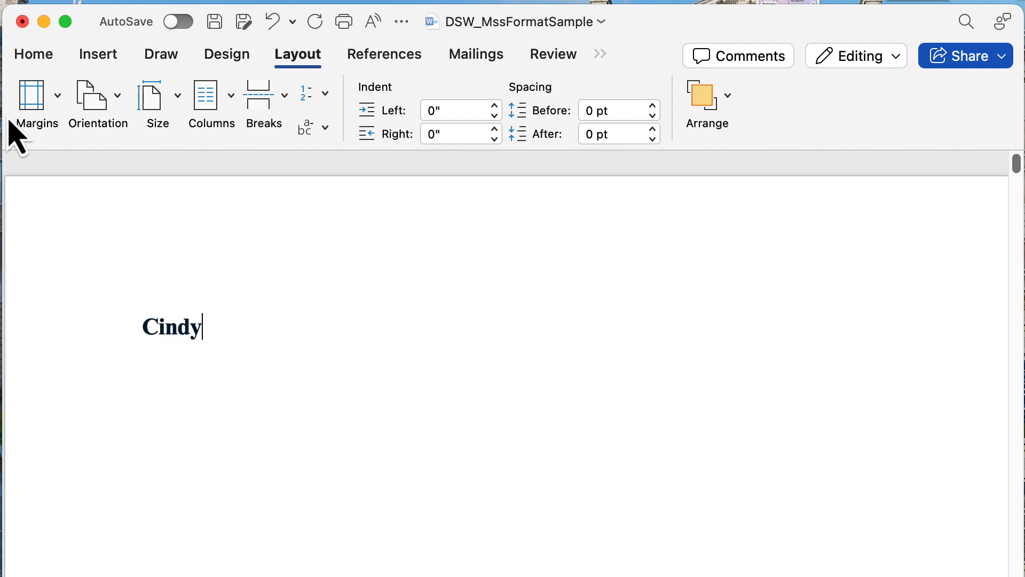
pyautogui.write(' Skaggs')
pyautogui.press('Return')
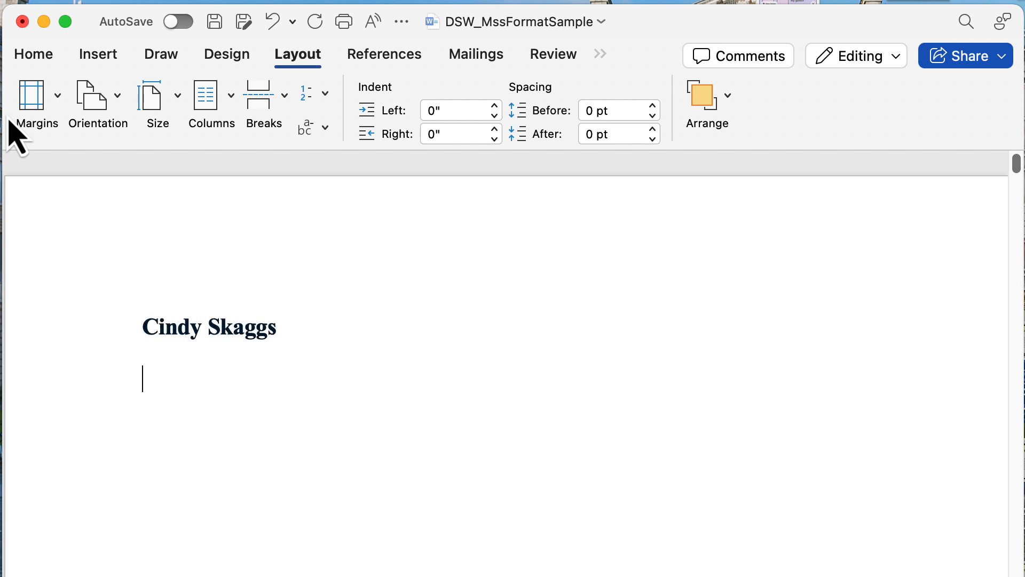
pyautogui.write('123 Main St.')
pyautogui.press('Return')
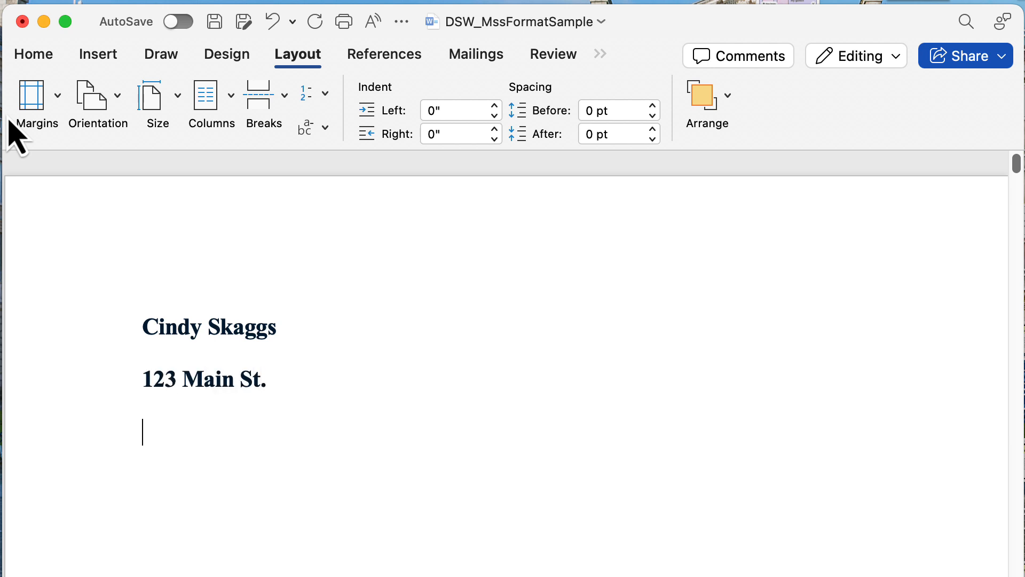
pyautogui.write('Dover, ')
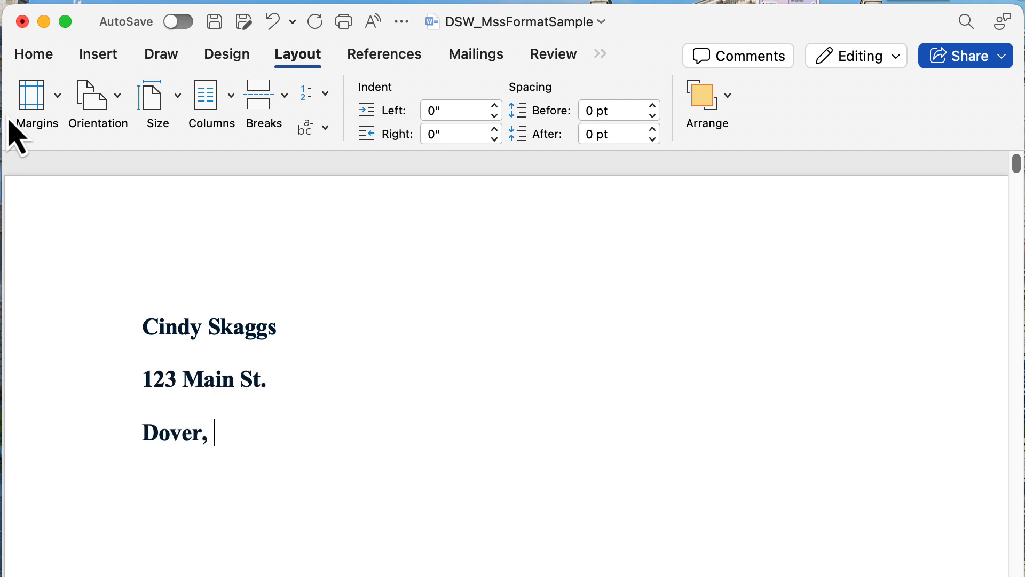
pyautogui.write('England')
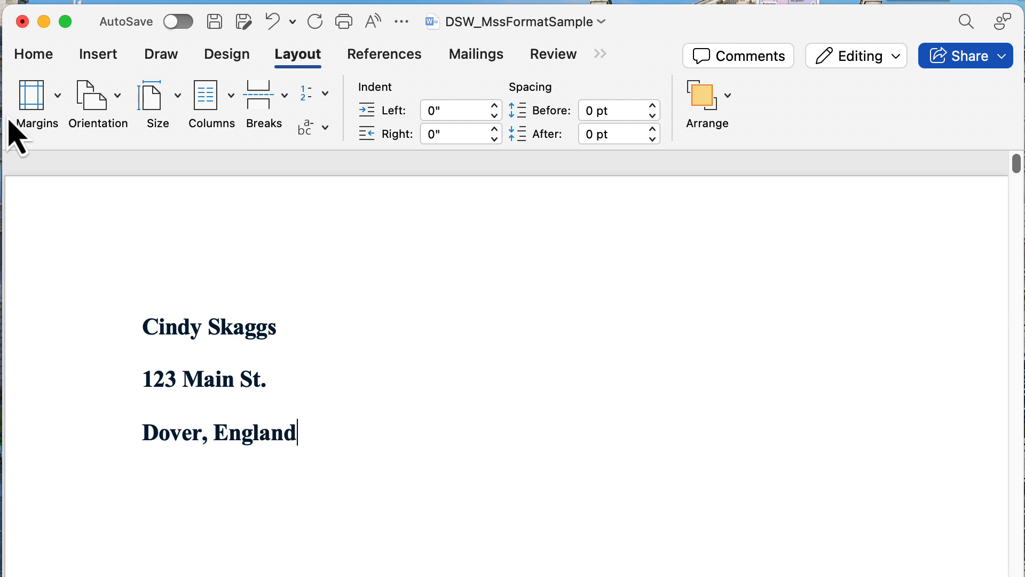
# Add lines for "Phone #", "Email" and the author's website address below the postal address
pyautogui.press('Return')
pyautogui.write('Phone #')
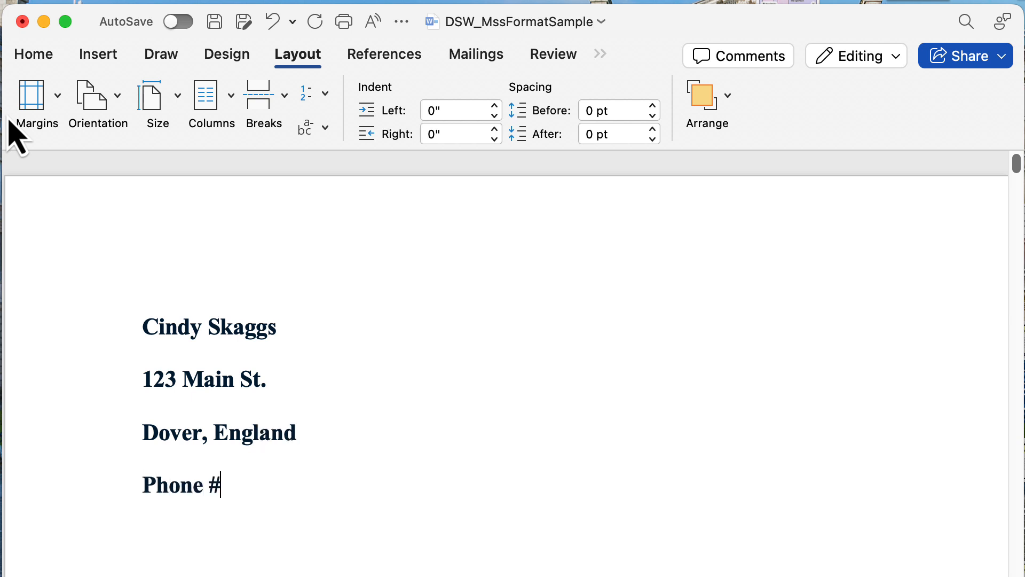
pyautogui.press('Return')
pyautogui.write('Email')
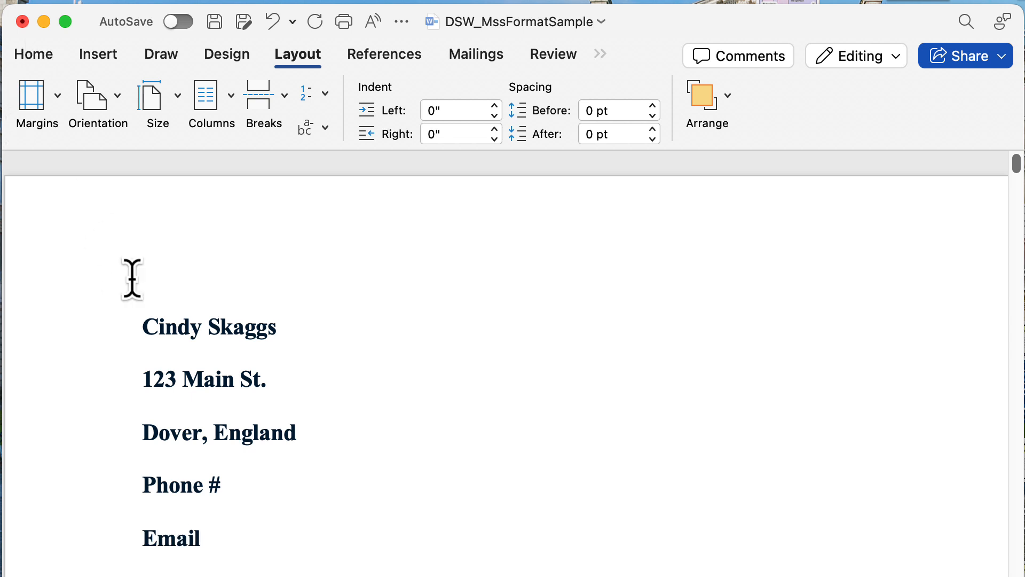
pyautogui.scroll(-5, 123, 293)
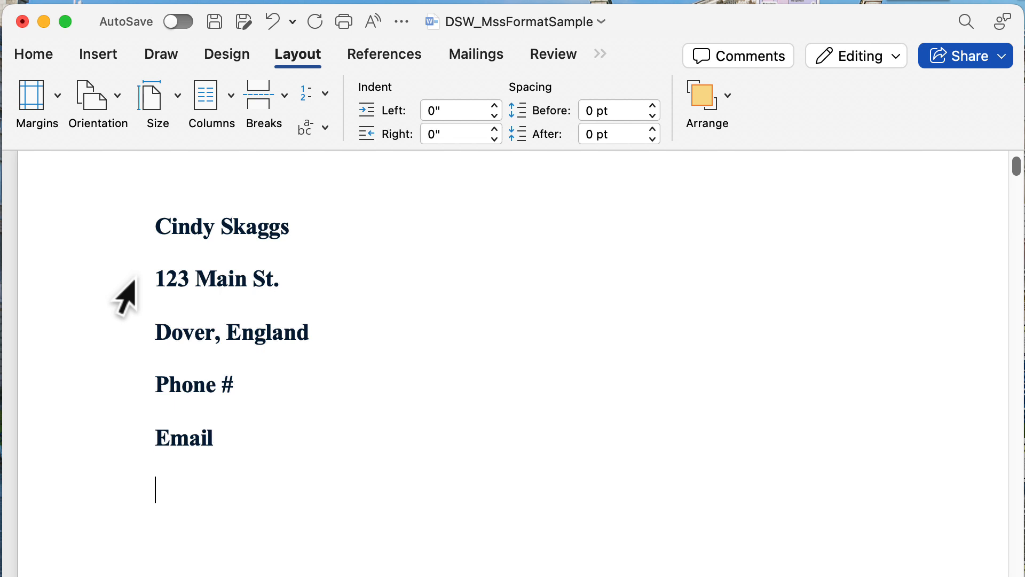
pyautogui.write('Cskaggs.com')
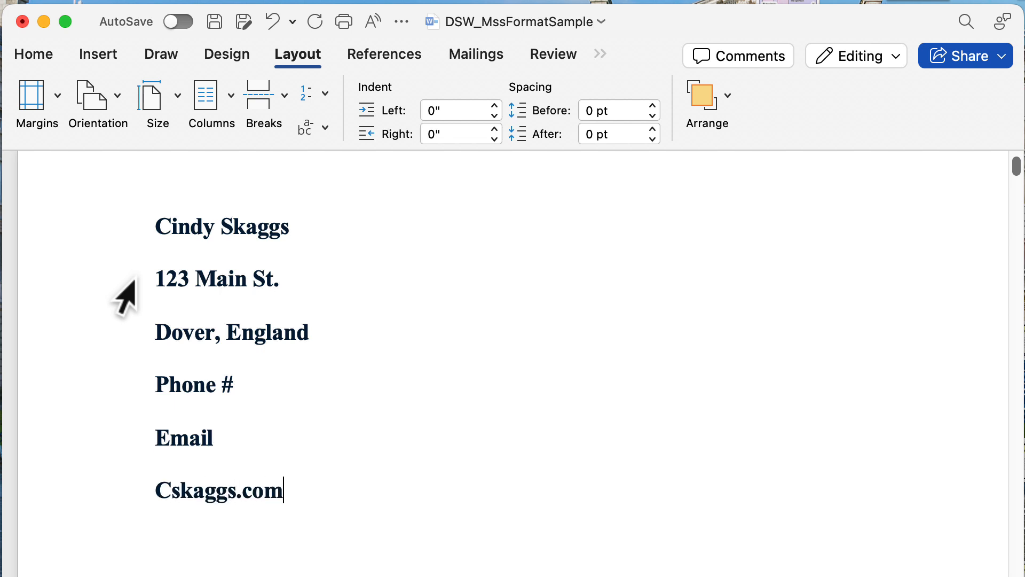
pyautogui.press('Return')
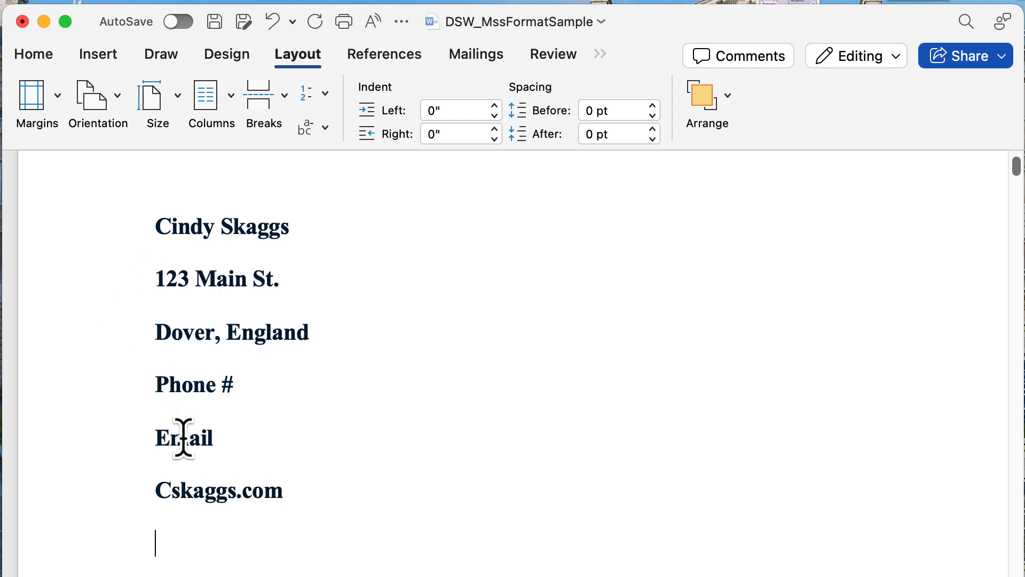
# Capitalize the surname's initial in the website address line
pyautogui.click(180, 485)
pyautogui.press('BackSpace')
pyautogui.write('S')
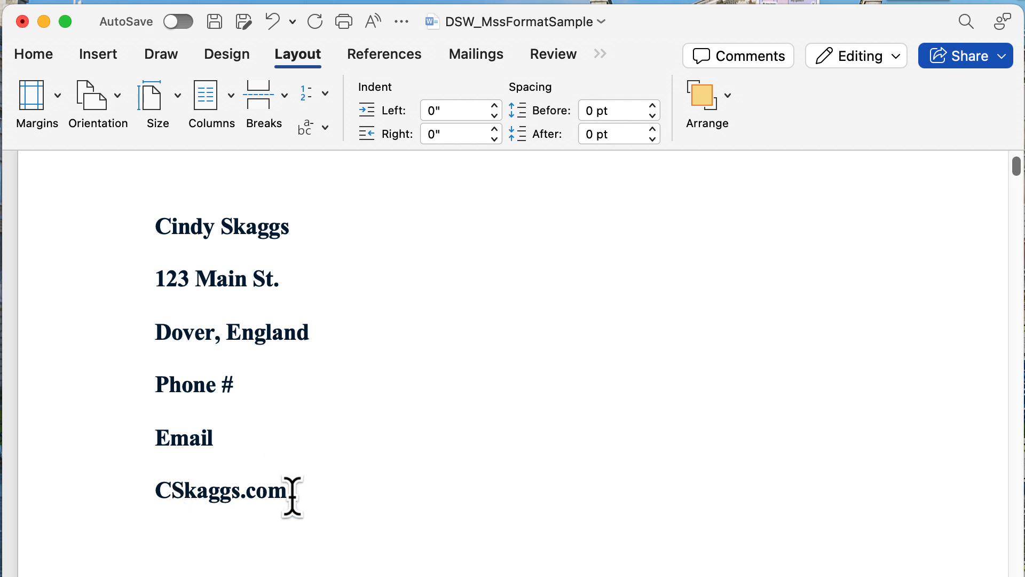
pyautogui.moveTo(293, 492); pyautogui.dragTo(154, 492)
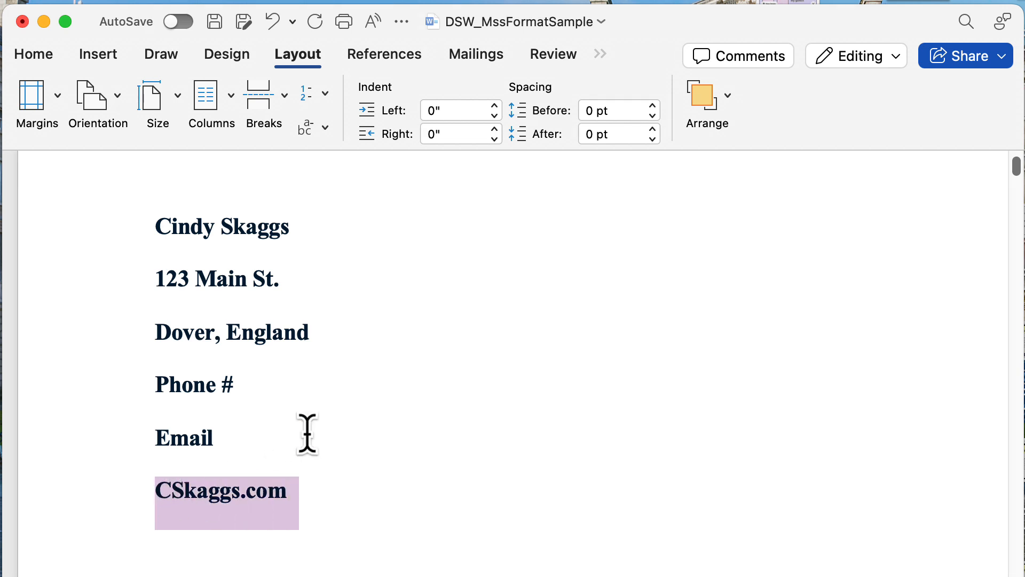
pyautogui.click(272, 438)
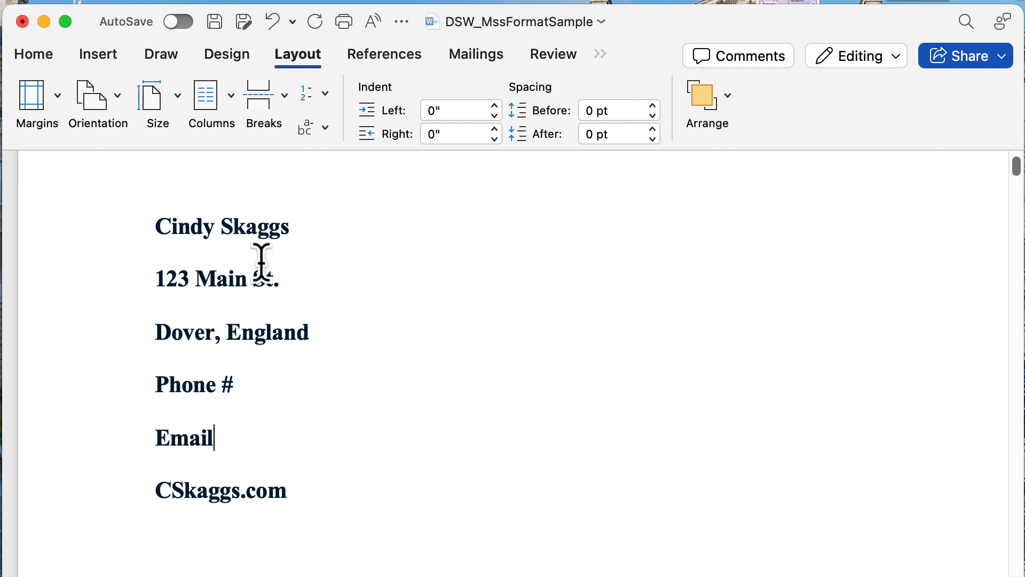
# Remove the bold formatting from the whole contact block, from the author's name through the website line
pyautogui.moveTo(302, 503); pyautogui.dragTo(138, 227)
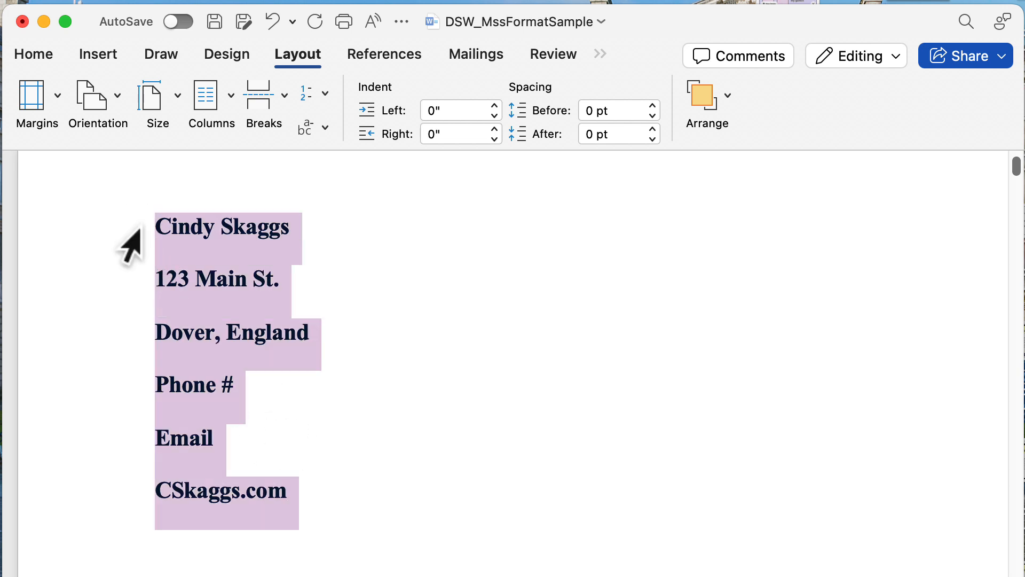
pyautogui.press('super+b')
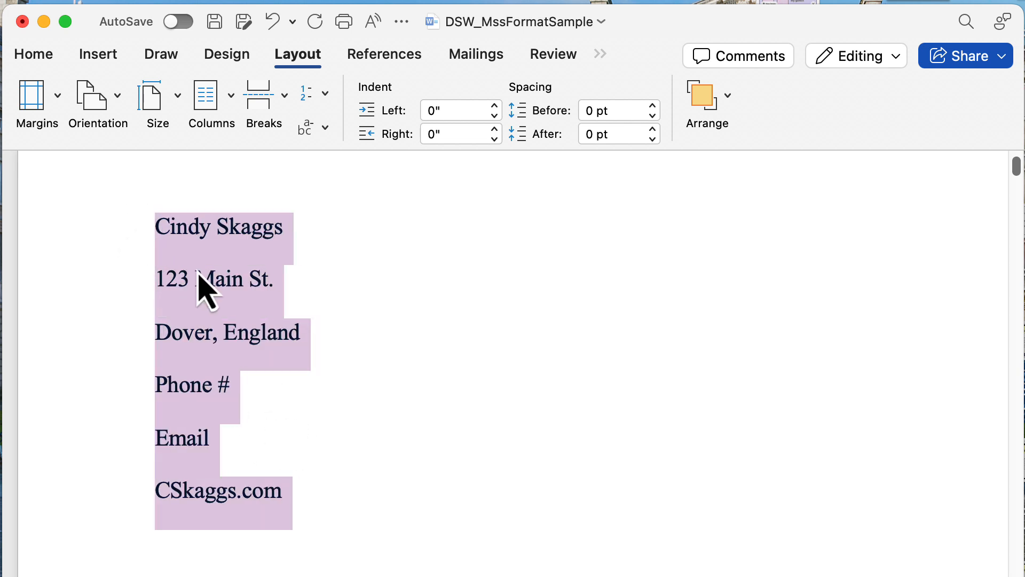
pyautogui.click(382, 409)
pyautogui.scroll(3, 280, 355)
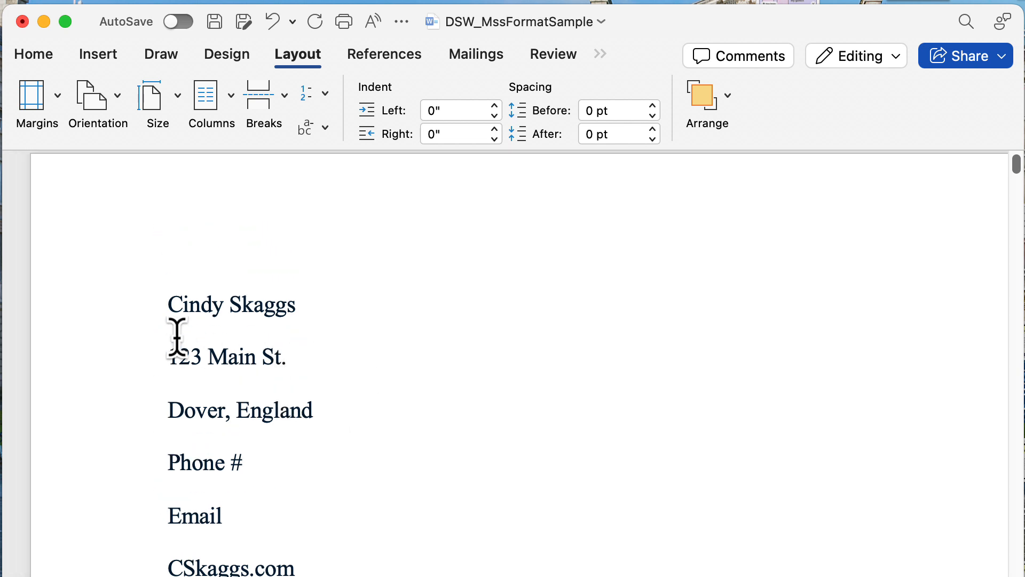
pyautogui.click(170, 304)
pyautogui.press('Tab')
pyautogui.press('BackSpace')
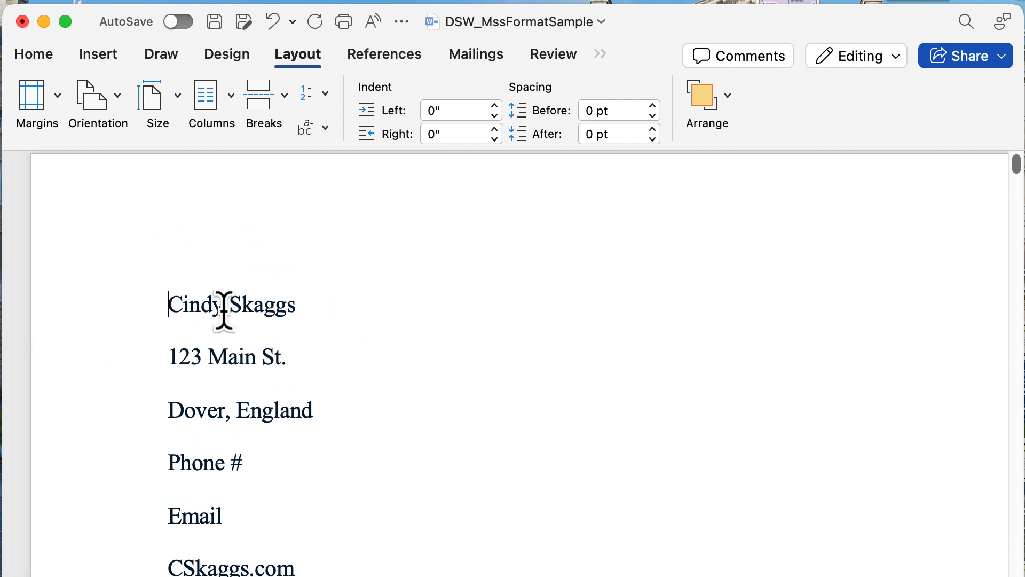
# Insert tabs after the author's name and add a "Word Count:" label on the same line near the page's right margin
pyautogui.scroll(-3, 222, 306)
pyautogui.hscroll(1, 222, 306)
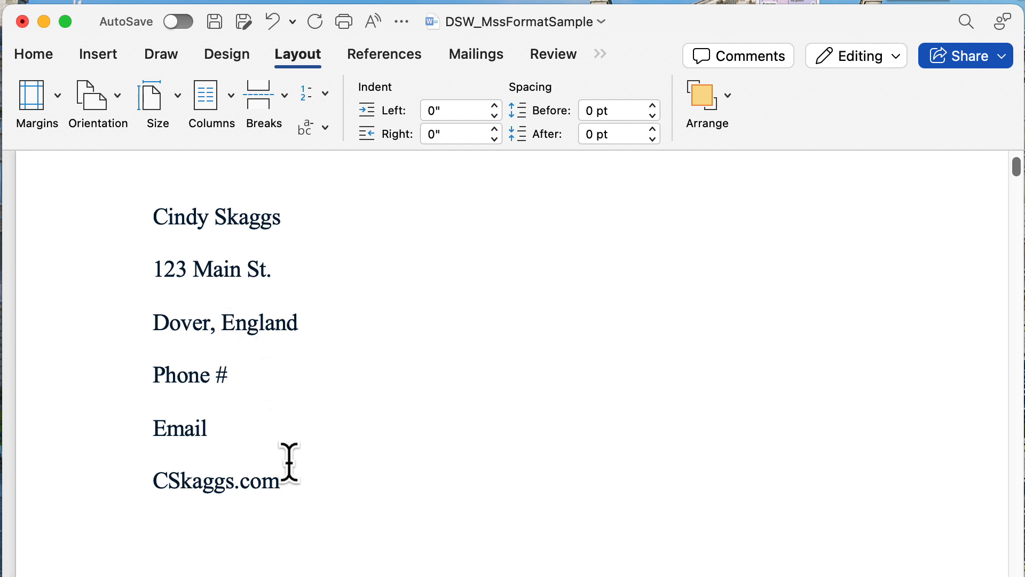
pyautogui.hscroll(5, 289, 481)
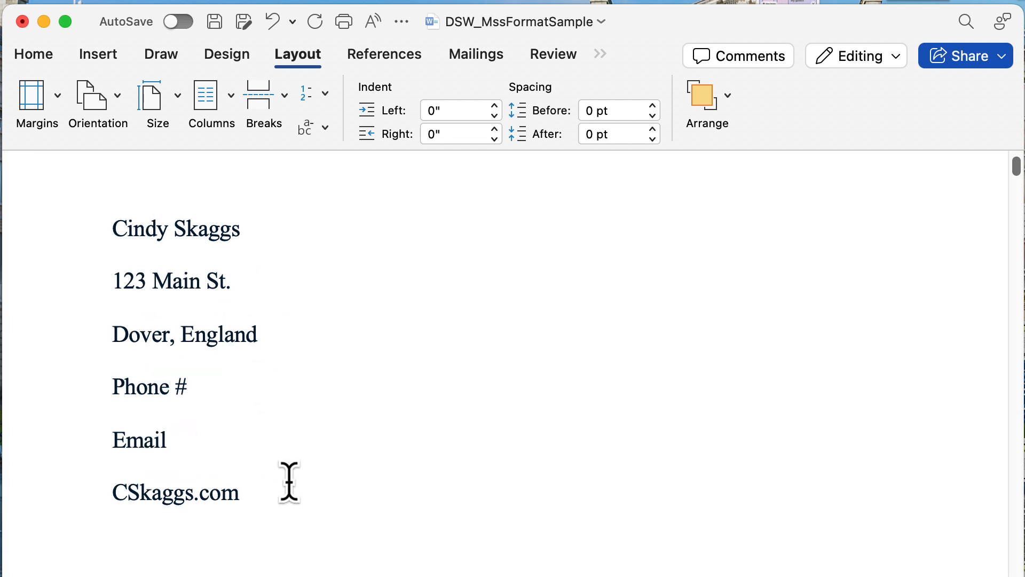
pyautogui.click(303, 247)
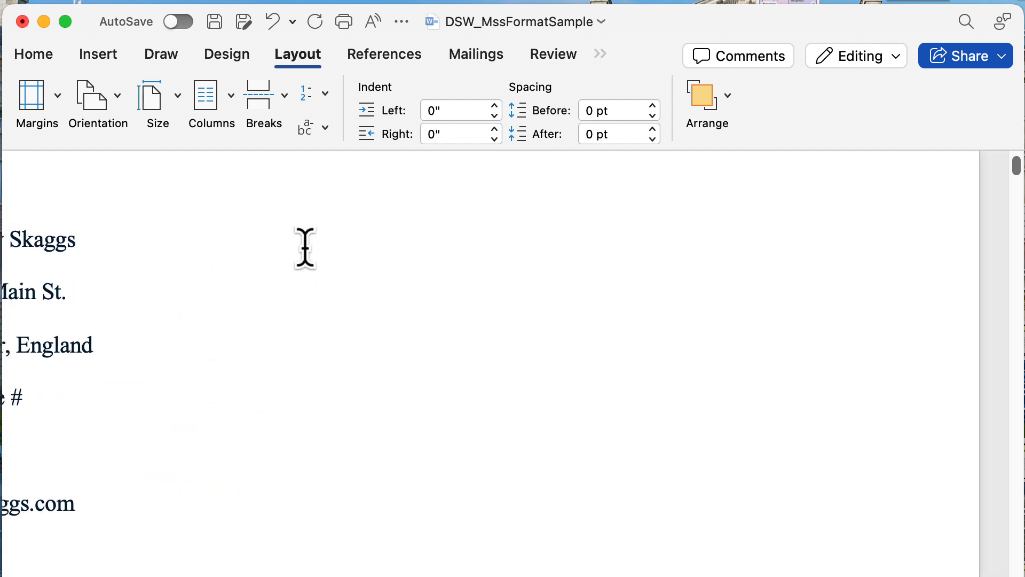
pyautogui.press('Tab')
pyautogui.press('Tab')
pyautogui.press('Tab')
pyautogui.press('Tab')
pyautogui.press('Tab')
pyautogui.press('Tab')
pyautogui.press('Tab')
pyautogui.press('Tab')
pyautogui.press('Tab')
pyautogui.press('Tab')
pyautogui.write('E')
pyautogui.press('BackSpace')
pyautogui.write('E')
pyautogui.press('BackSpace')
pyautogui.write('Wr')
pyautogui.press('BackSpace')
pyautogui.write('ord Cou')
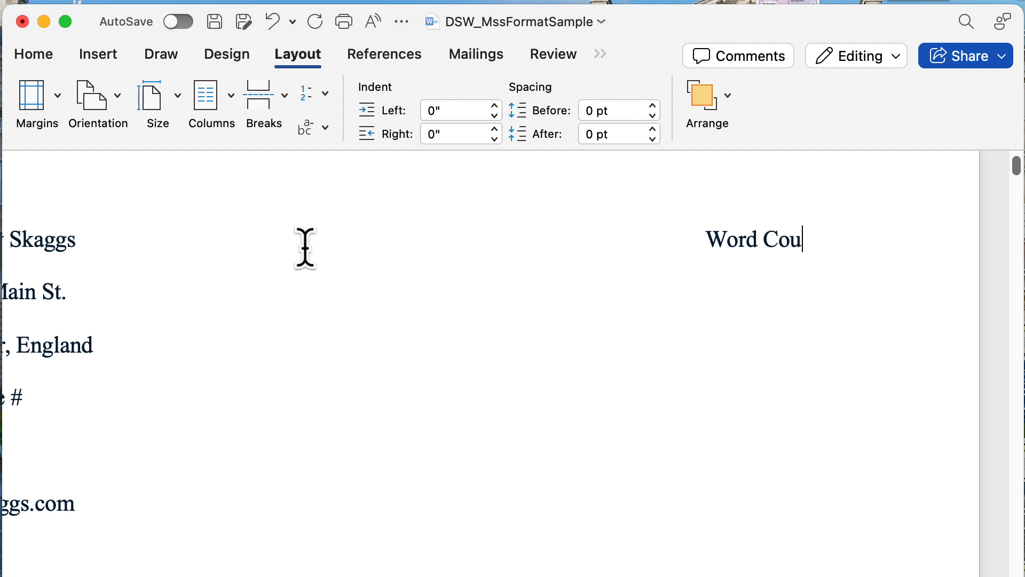
pyautogui.write('nt: 100')
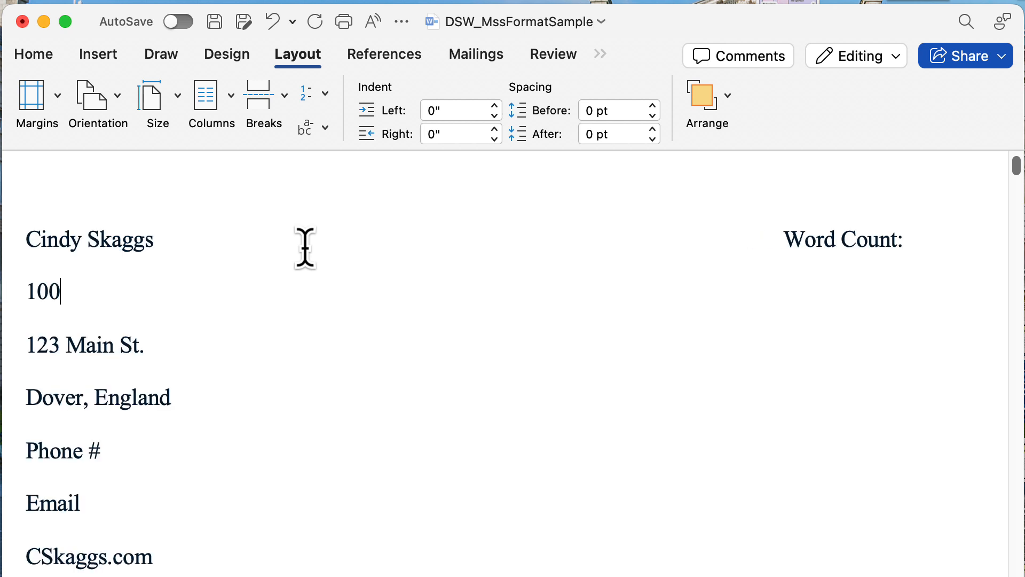
# Set the word count to 80,000 and remove one tab before its label so the entry fits on the author's name line
pyautogui.press('BackSpace')
pyautogui.press('BackSpace')
pyautogui.press('BackSpace')
pyautogui.press('Return')
pyautogui.write('80,000')
pyautogui.click(718, 240)
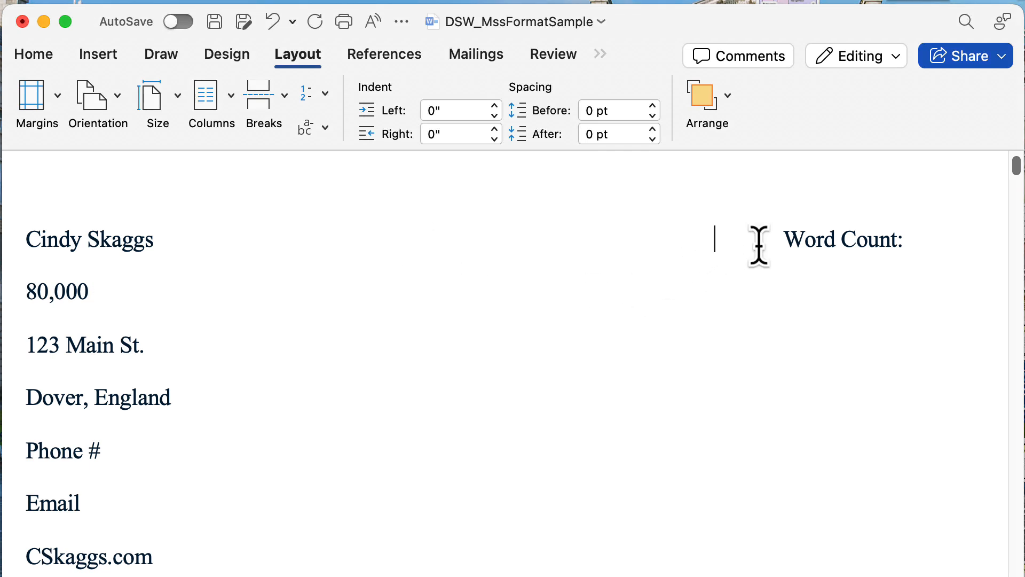
pyautogui.press('Delete')
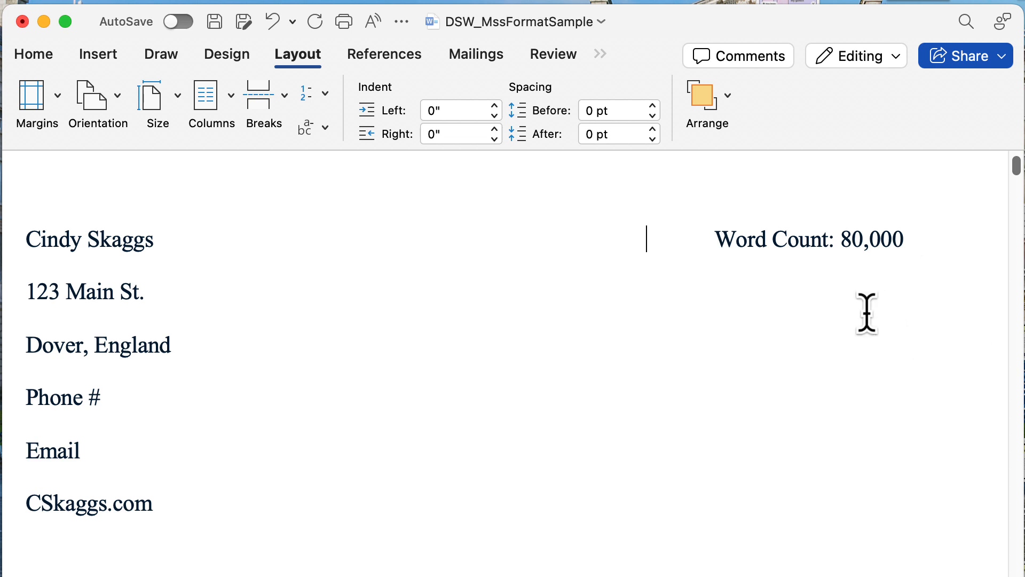
# Add a blank line after the website address at the end of the contact block
pyautogui.scroll(-3, 588, 406)
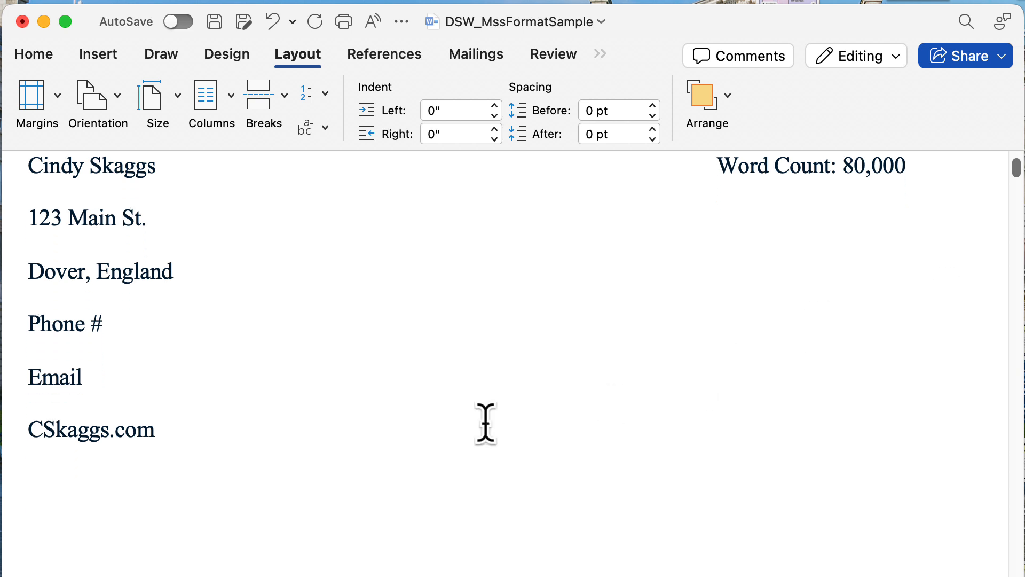
pyautogui.click(338, 430)
pyautogui.press('Return')
# Copy the "Writing Trauma" title, subtitle and byline from the start of the second page, and delete them there
pyautogui.scroll(-10, 339, 430)
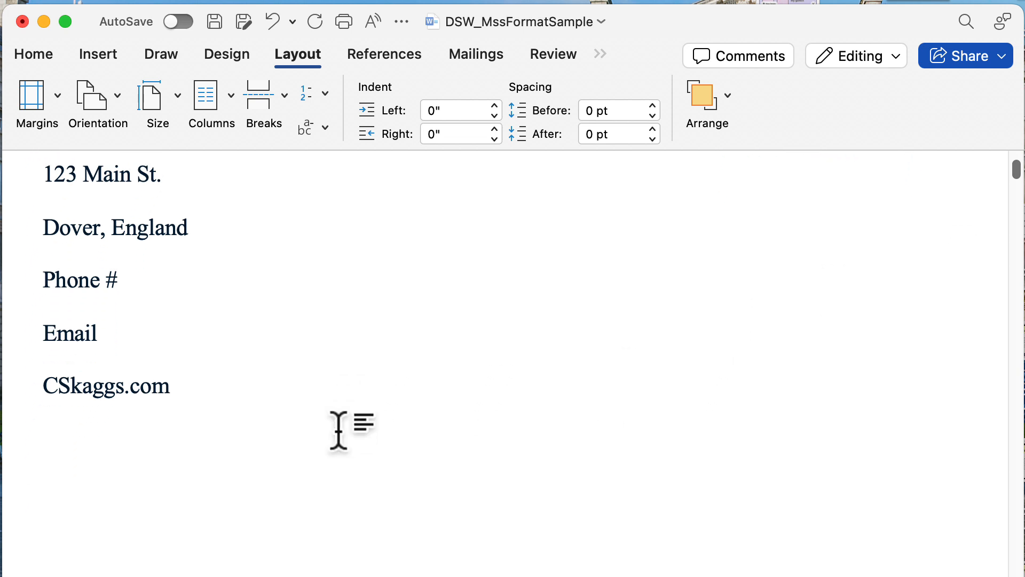
pyautogui.scroll(-8, 342, 385)
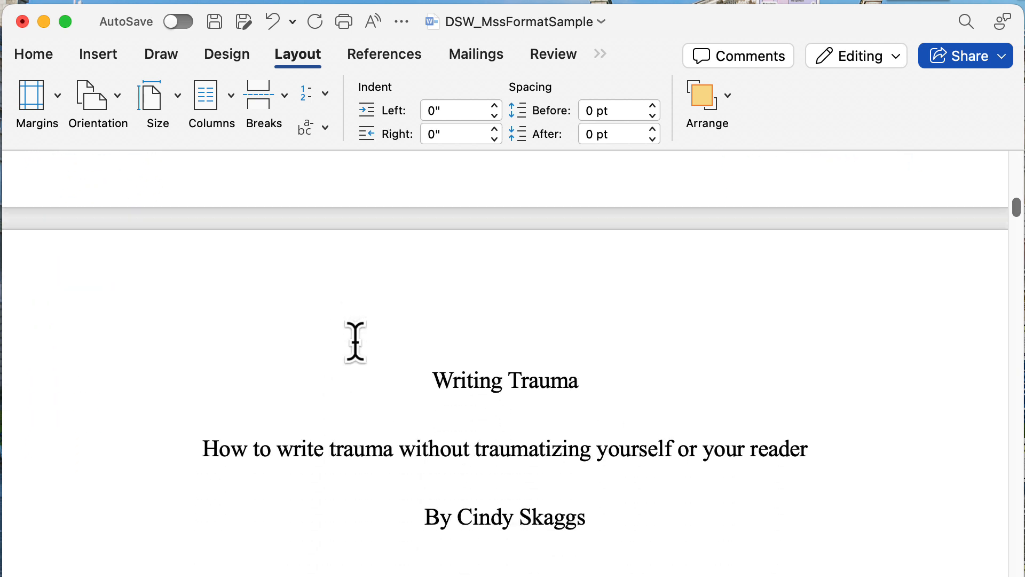
pyautogui.moveTo(618, 419); pyautogui.dragTo(425, 280)
pyautogui.press('super+c')
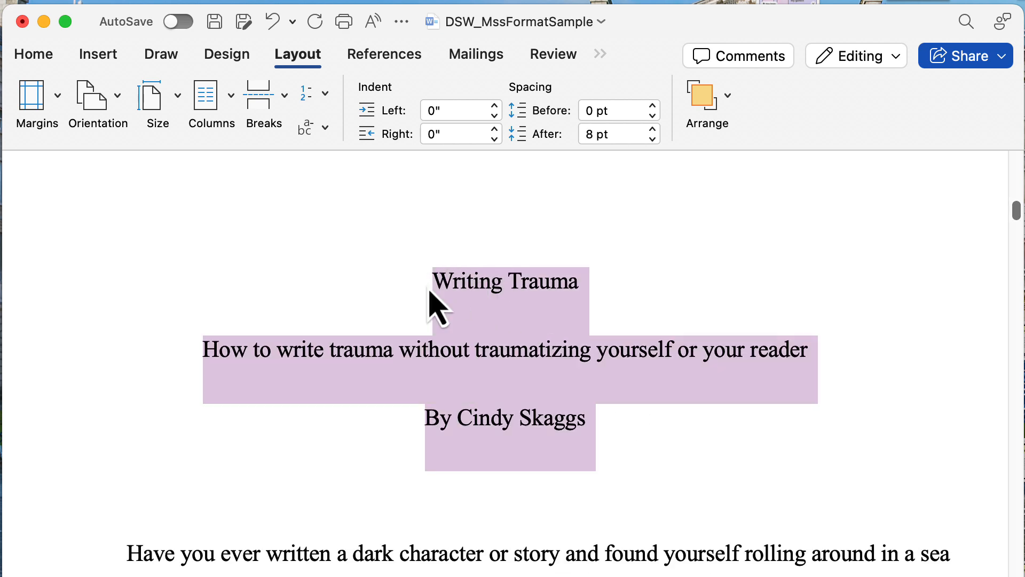
pyautogui.press('BackSpace')
# Paste the copied title, subtitle and byline on the first page below the contact block
pyautogui.scroll(10, 427, 283)
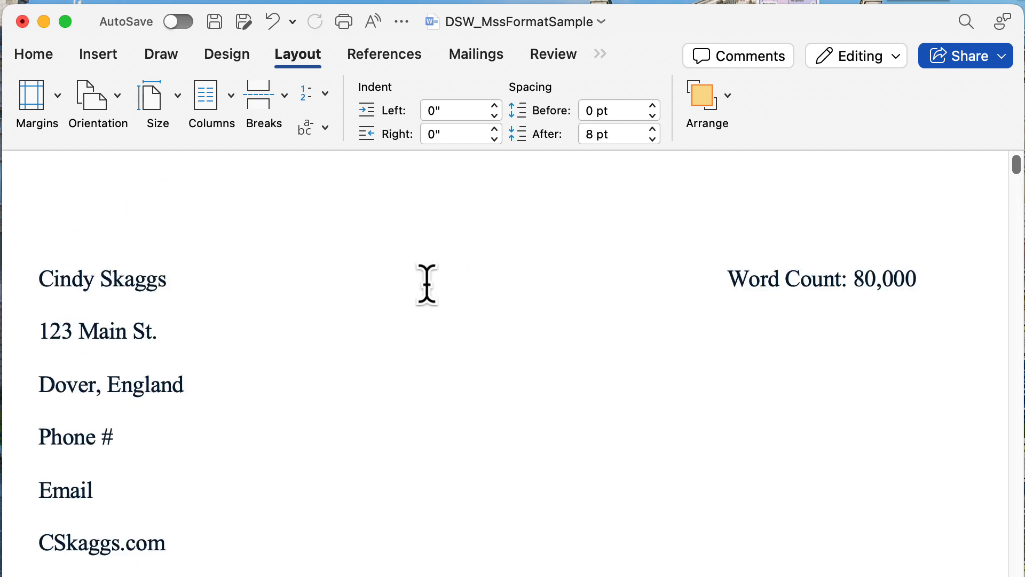
pyautogui.scroll(-5, 426, 285)
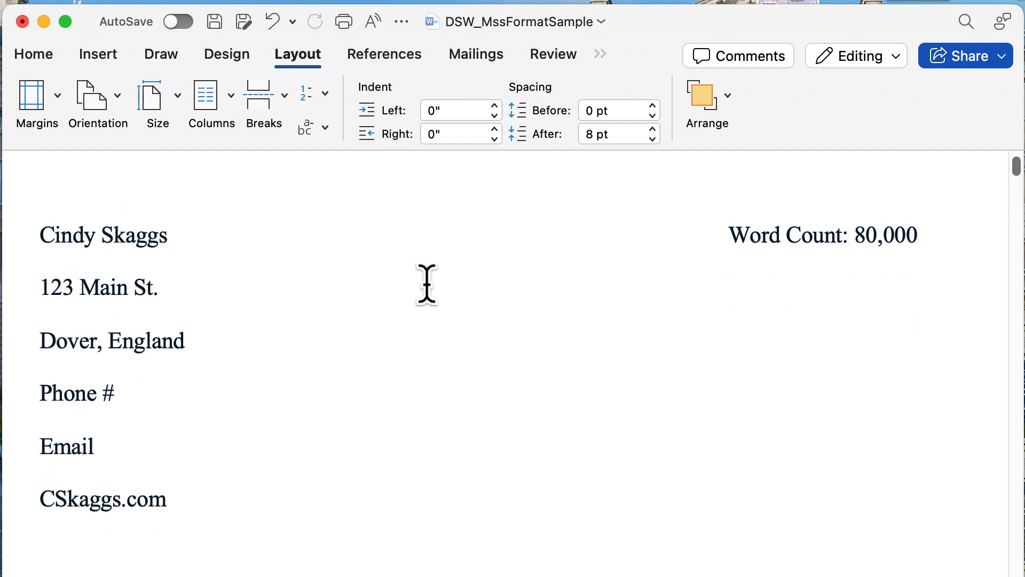
pyautogui.doubleClick(435, 437)
pyautogui.press('super+v')
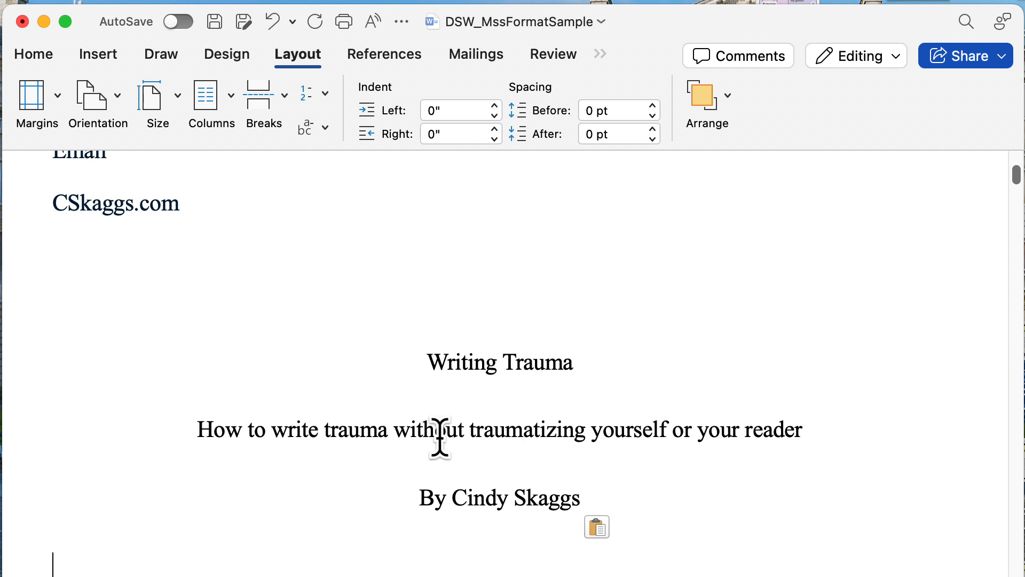
# Delete the subtitle "How to write trauma without traumatizing yourself or your reader" between the title and the byline on the first page
pyautogui.scroll(2, 433, 439)
pyautogui.click(573, 430)
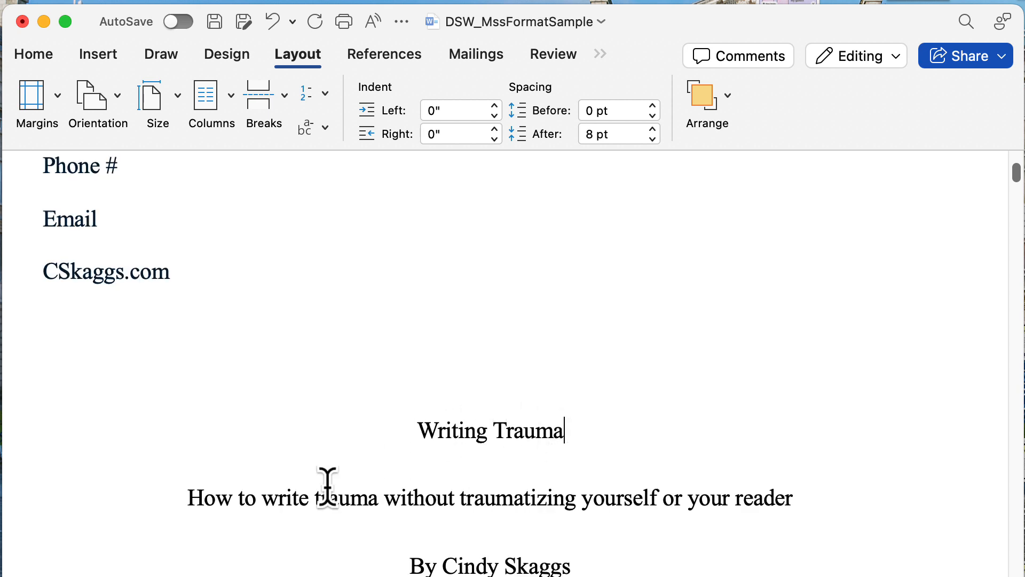
pyautogui.moveTo(815, 487); pyautogui.dragTo(184, 508)
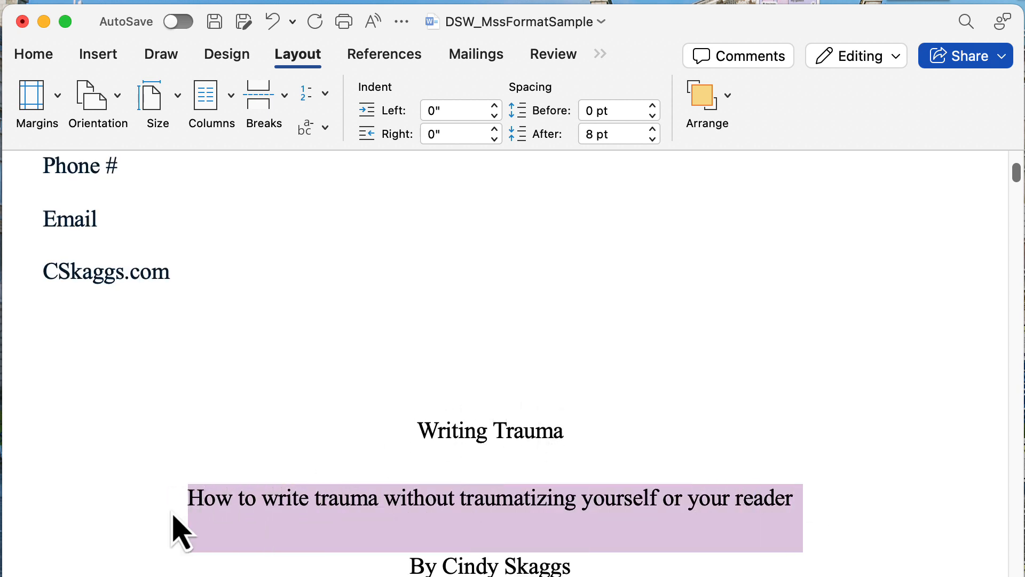
pyautogui.press('BackSpace')
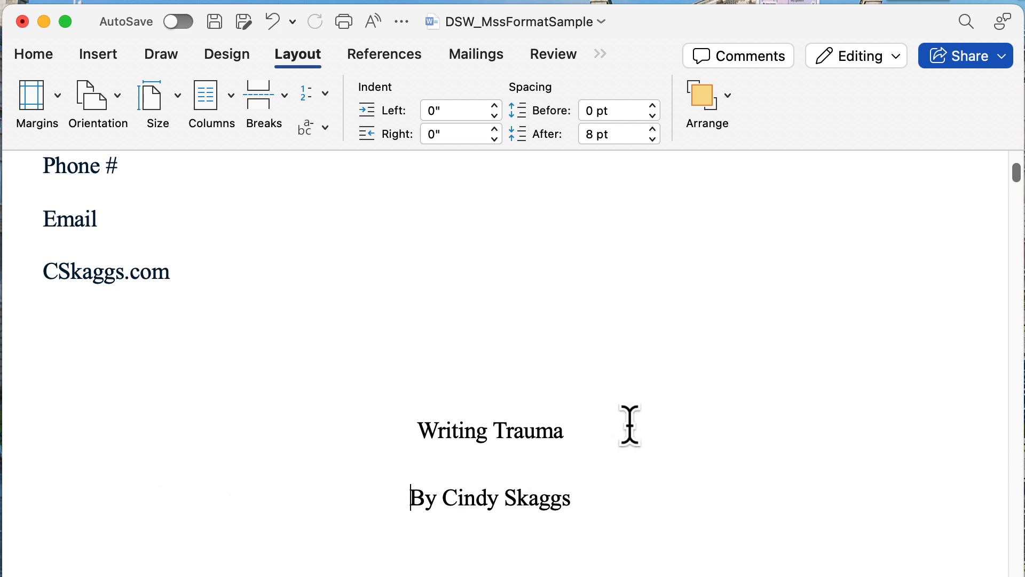
pyautogui.click(599, 420)
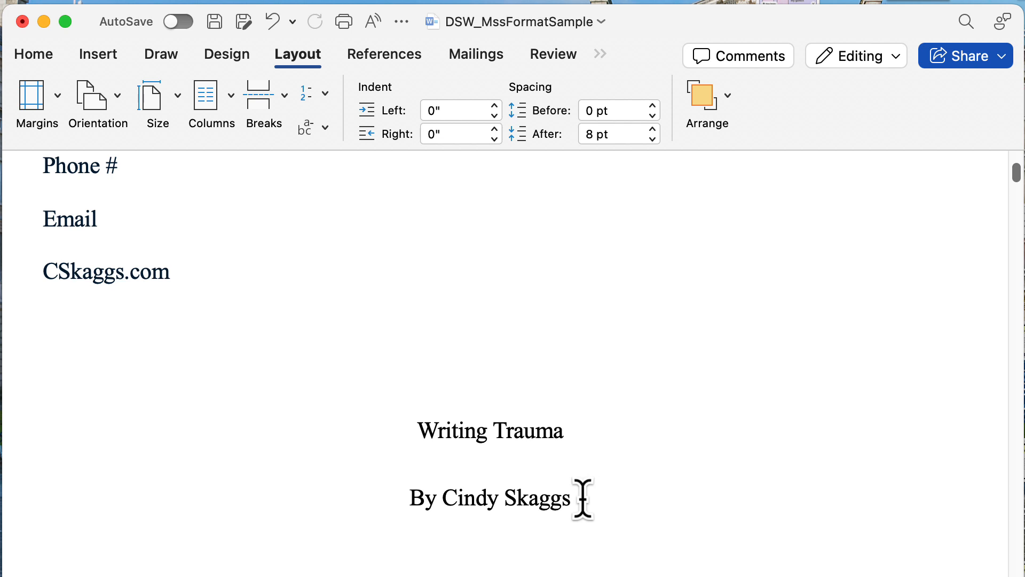
# Review the title page from the contact block and word count down to the title and byline
pyautogui.scroll(10, 218, 370)
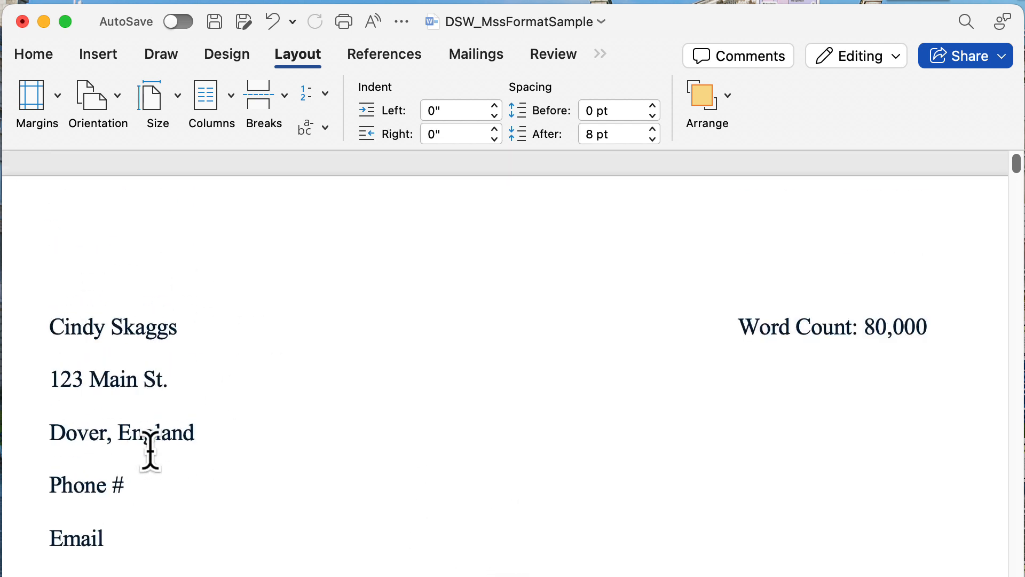
pyautogui.scroll(-2, 149, 453)
pyautogui.scroll(-8, 150, 451)
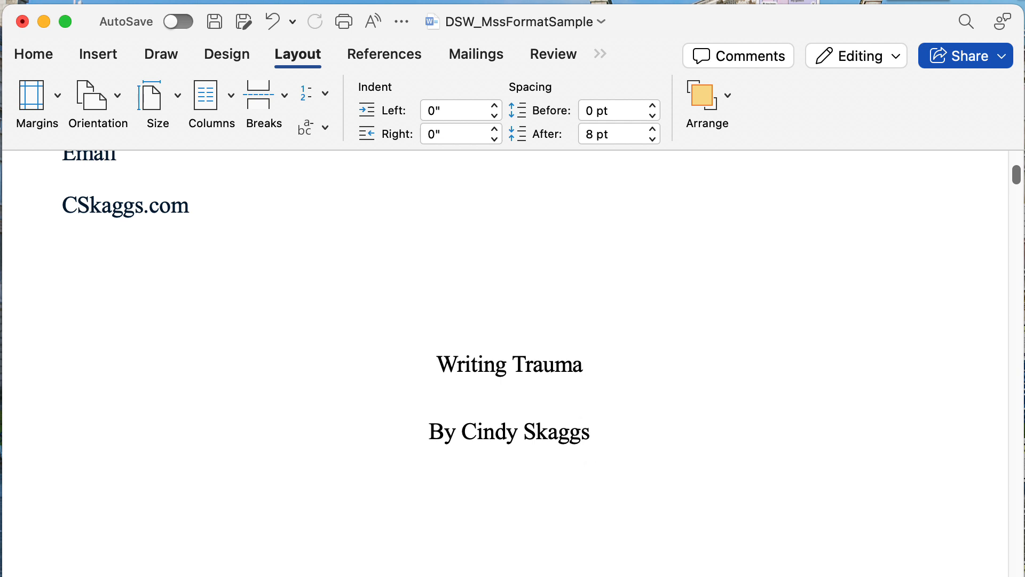
pyautogui.scroll(-4, 648, 286)
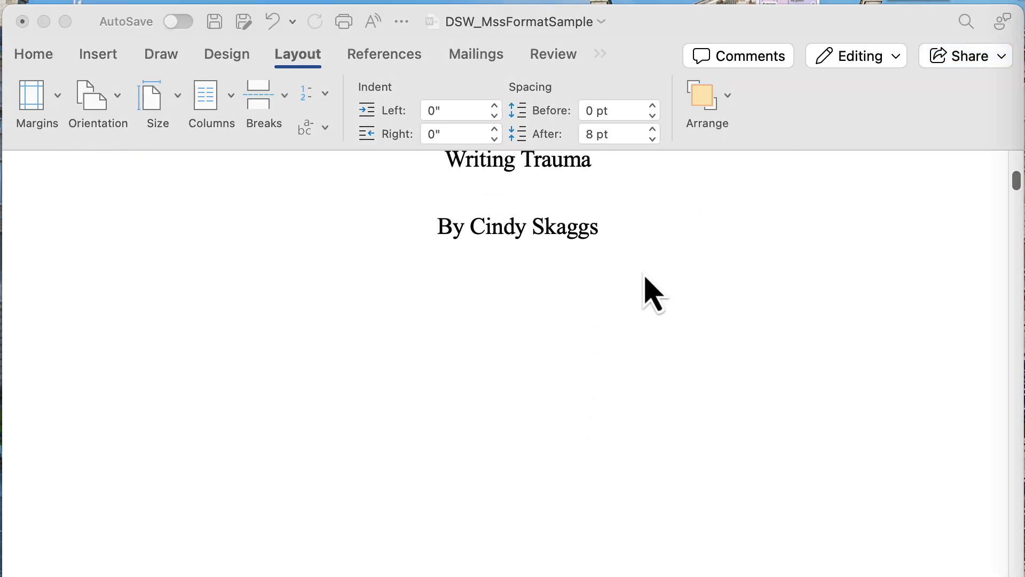
pyautogui.scroll(6, 646, 283)
pyautogui.scroll(2, 647, 286)
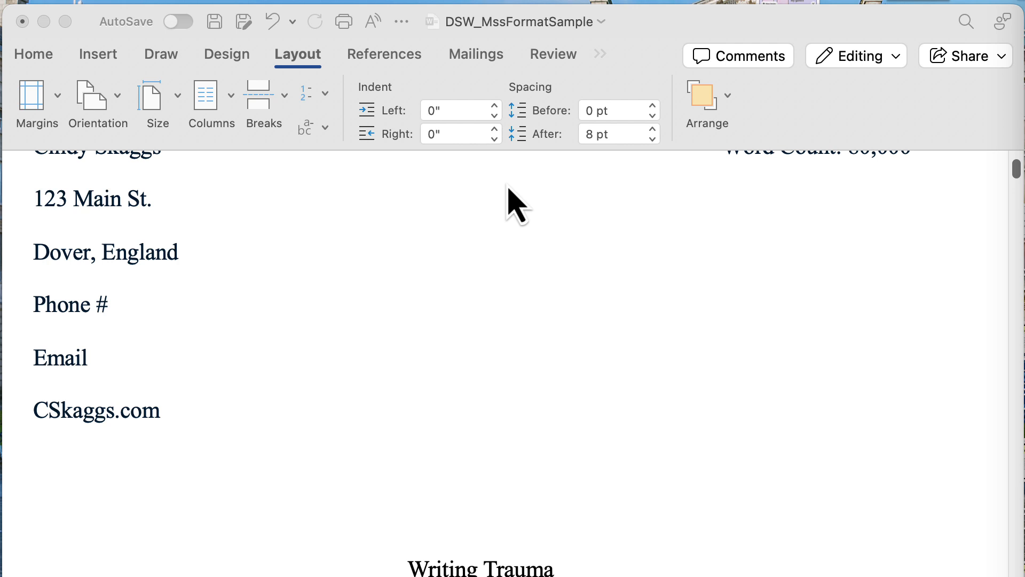
pyautogui.scroll(-6, 508, 187)
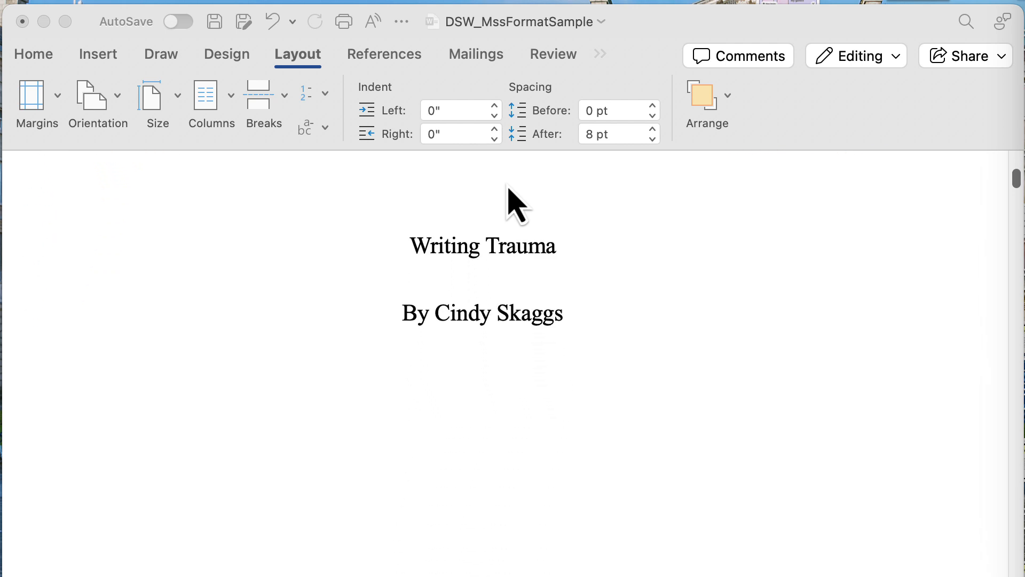
pyautogui.scroll(3, 517, 206)
# Show the paragraph and formatting marks, and check the page break below the byline
pyautogui.click(47, 54)
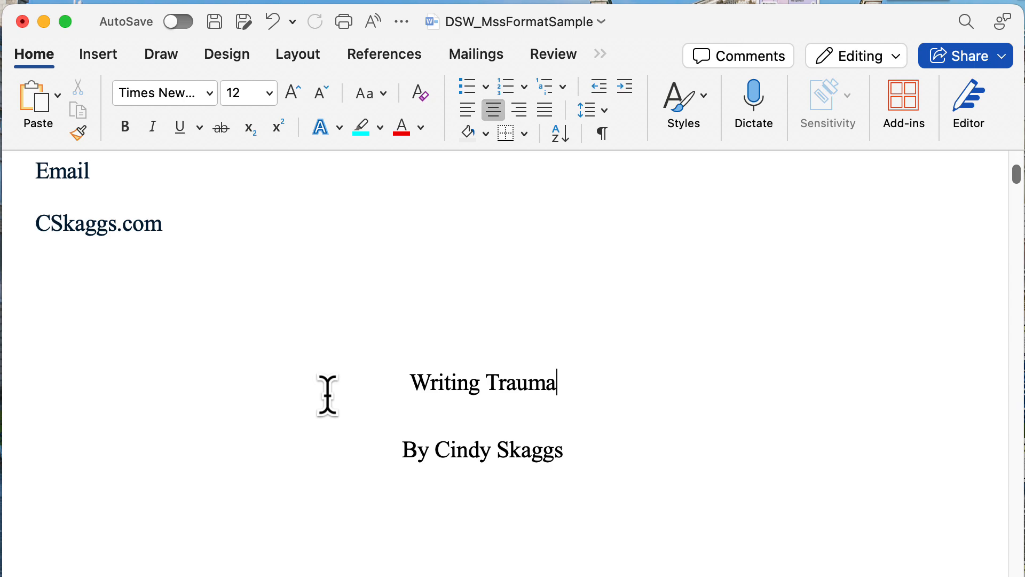
pyautogui.scroll(-15, 327, 396)
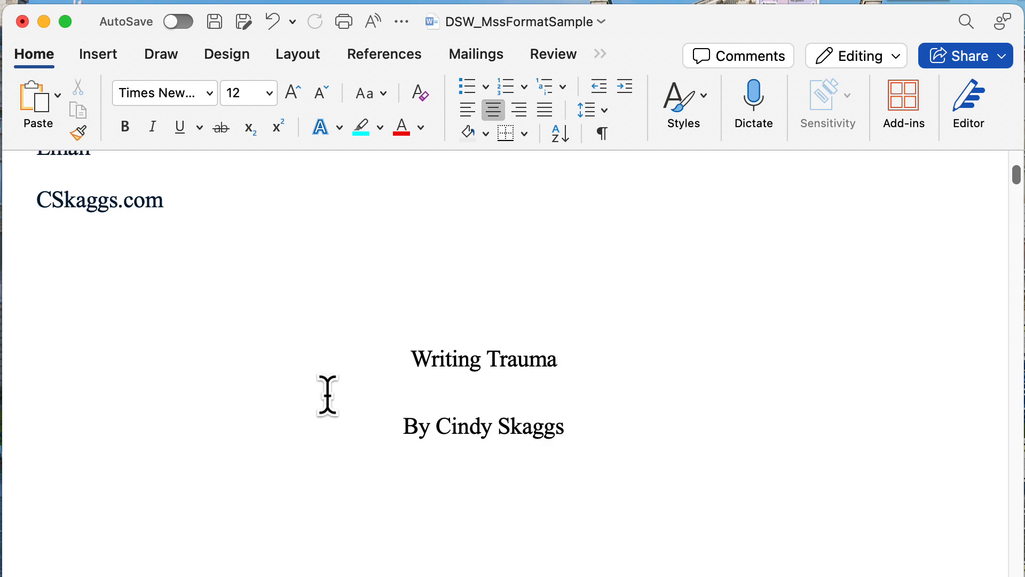
pyautogui.scroll(15, 327, 396)
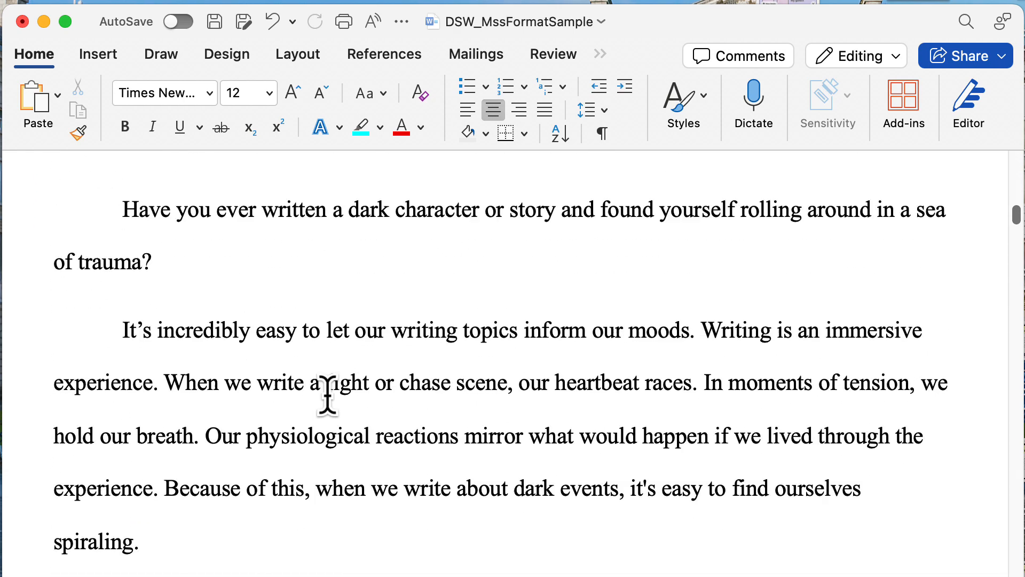
pyautogui.scroll(8, 327, 395)
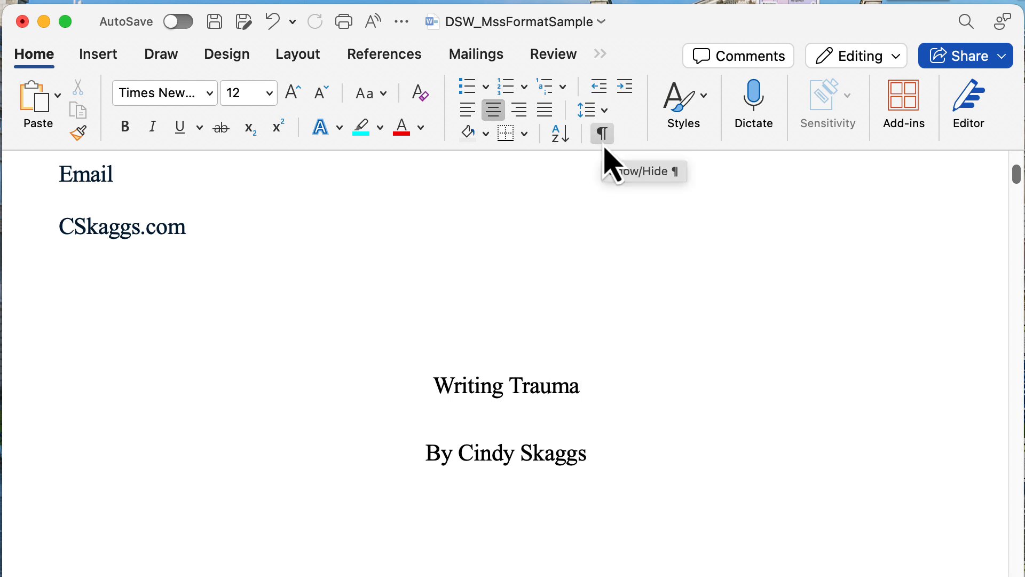
pyautogui.click(603, 135)
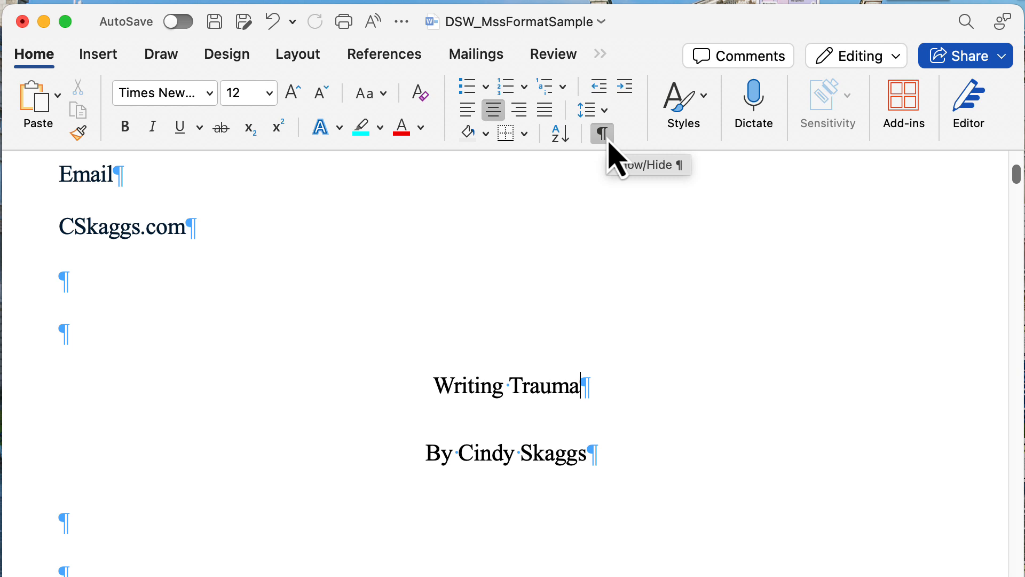
pyautogui.scroll(-8, 588, 267)
pyautogui.scroll(5, 588, 268)
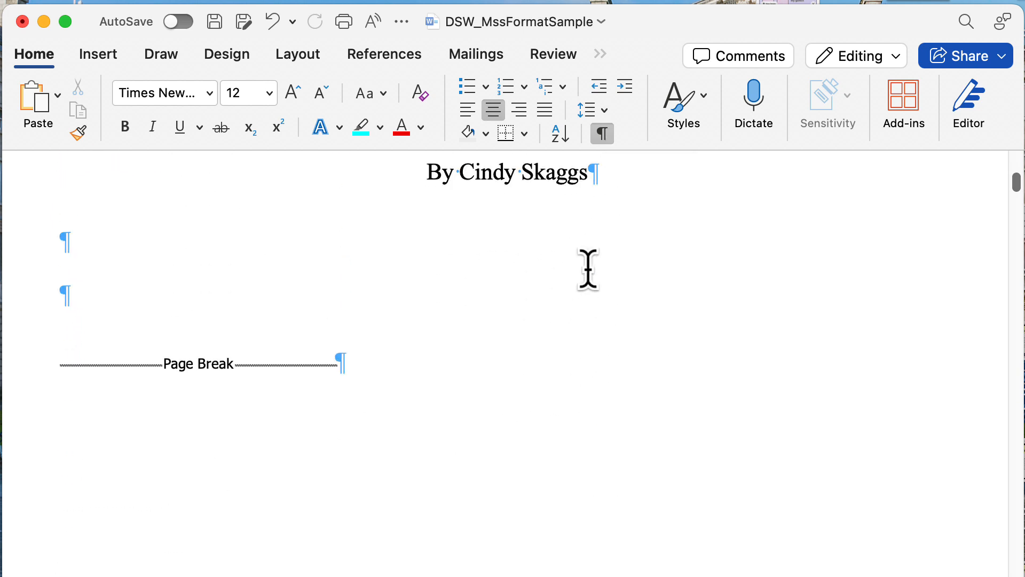
# Add a run of blank lines before the page break below the byline
pyautogui.click(138, 356)
pyautogui.press('Return')
pyautogui.press('Return')
pyautogui.press('Return')
pyautogui.press('Return')
pyautogui.press('Return')
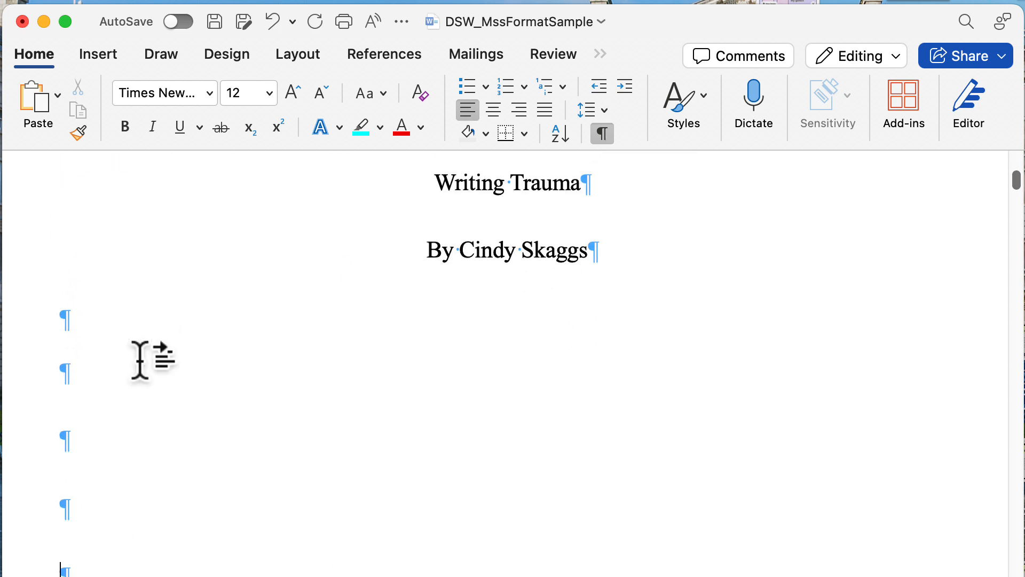
pyautogui.scroll(-10, 140, 360)
pyautogui.scroll(5, 140, 361)
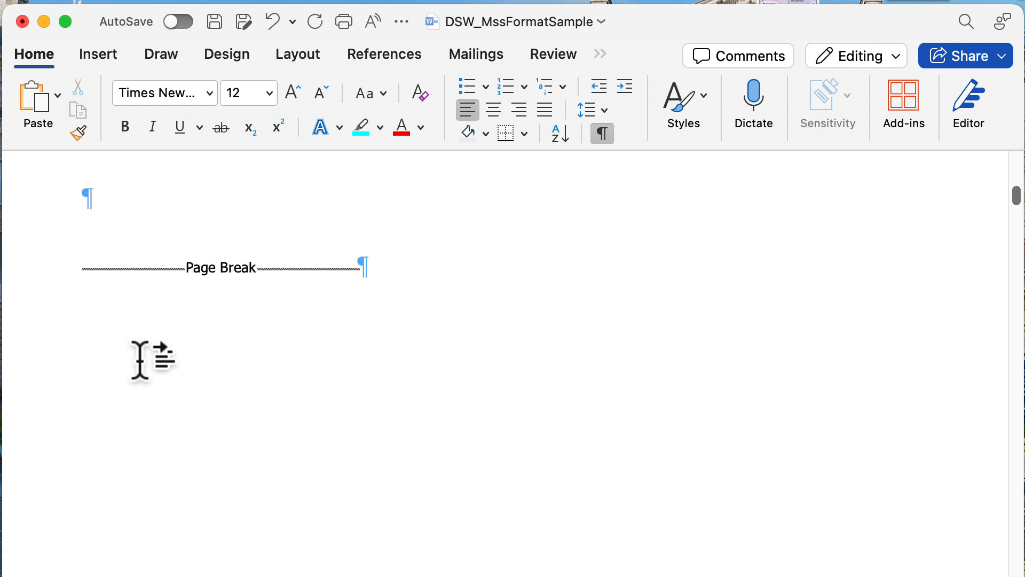
pyautogui.press('Return')
pyautogui.press('Return')
pyautogui.press('Return')
pyautogui.press('Return')
pyautogui.press('Return')
pyautogui.press('Return')
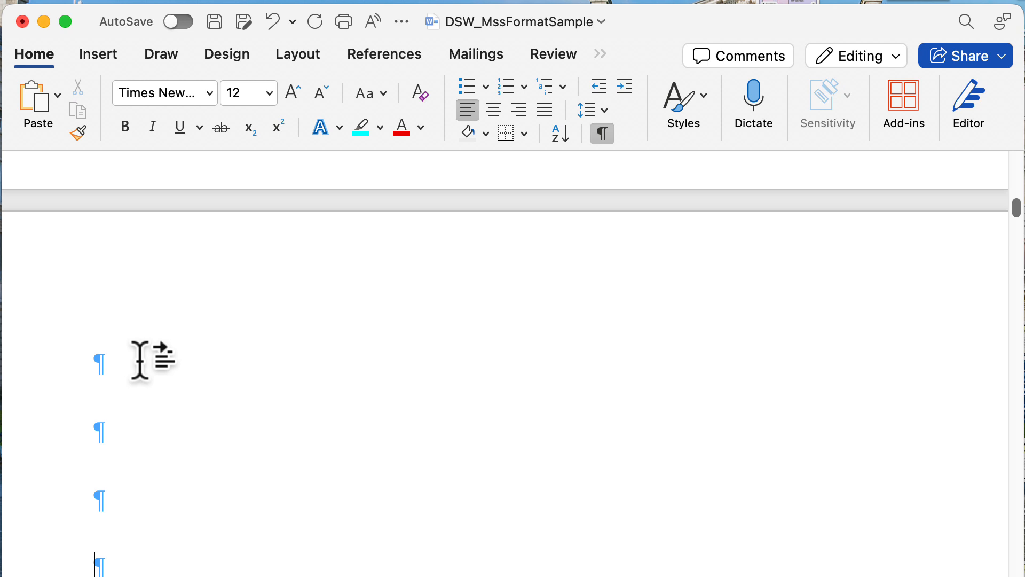
# Examine where the page break and the opening body paragraph fall after the added blank lines
pyautogui.scroll(-9, 140, 360)
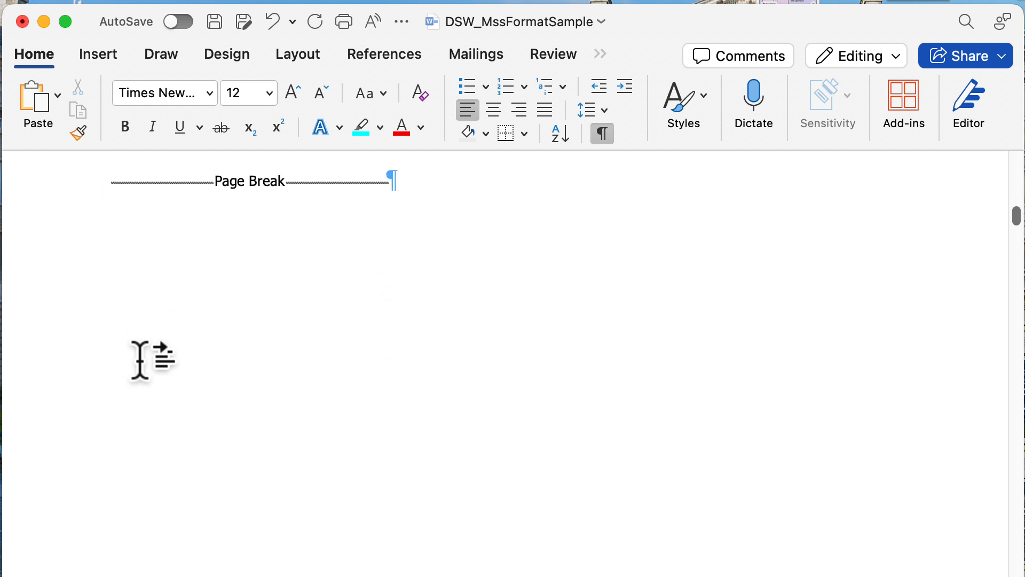
pyautogui.scroll(7, 140, 360)
pyautogui.scroll(3, 139, 360)
pyautogui.scroll(-10, 140, 360)
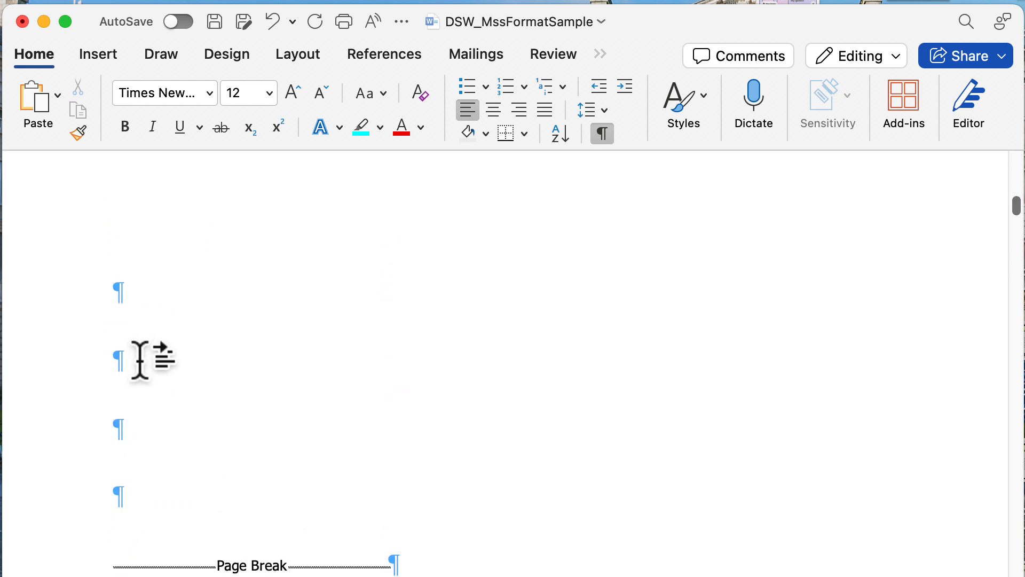
pyautogui.scroll(-5, 139, 361)
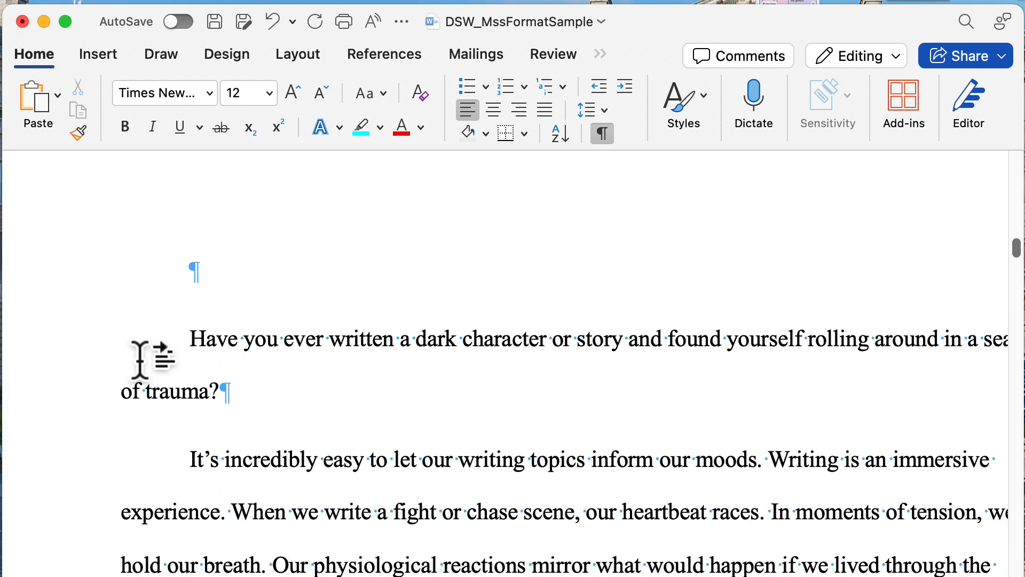
pyautogui.scroll(-1, 140, 360)
pyautogui.hscroll(1, 140, 361)
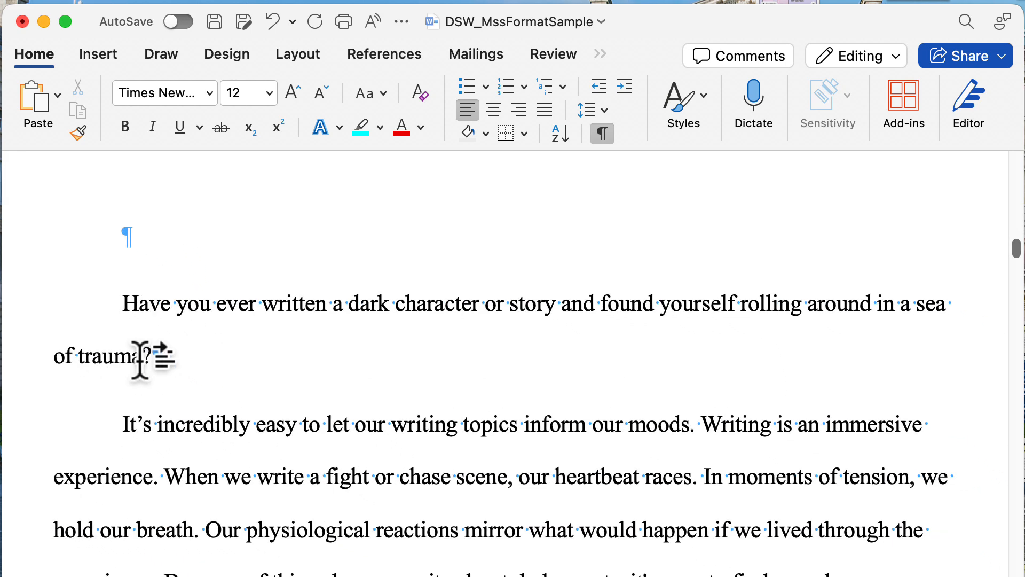
pyautogui.scroll(5, 140, 360)
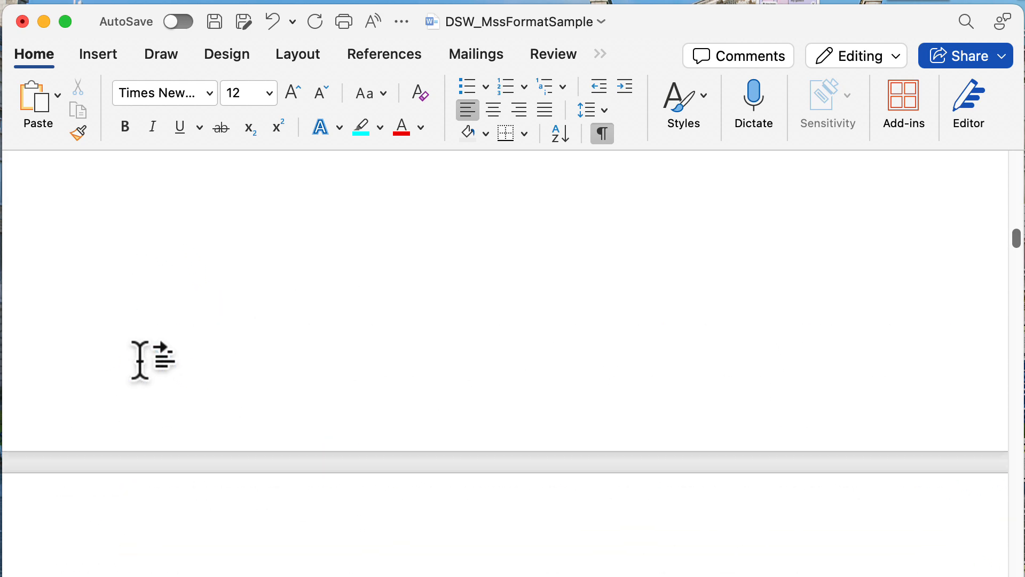
# Add blank lines above the opening paragraph on the page after the page break
pyautogui.scroll(-3, 140, 360)
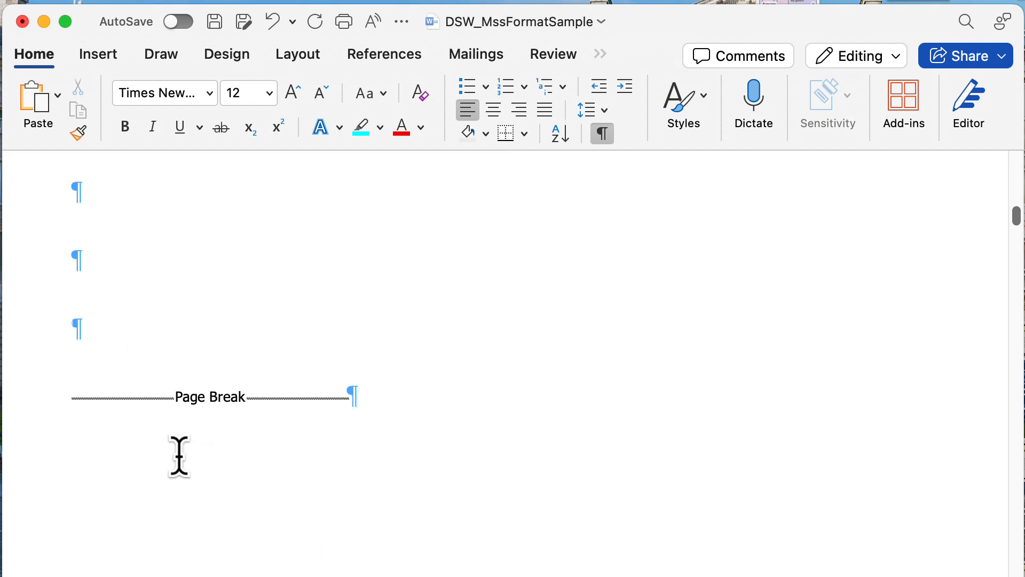
pyautogui.scroll(-10, 179, 454)
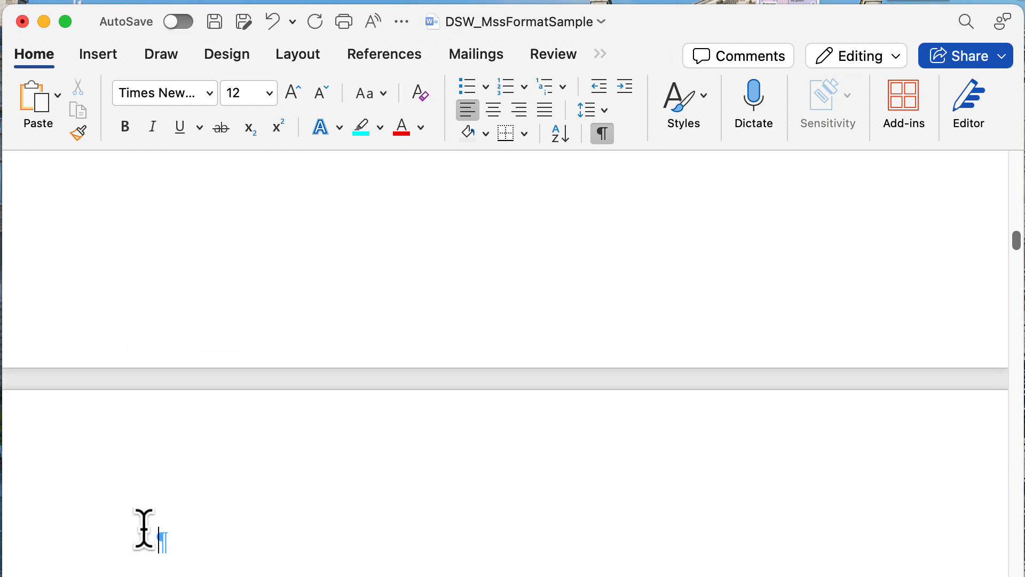
pyautogui.scroll(-10, 143, 529)
pyautogui.scroll(15, 143, 529)
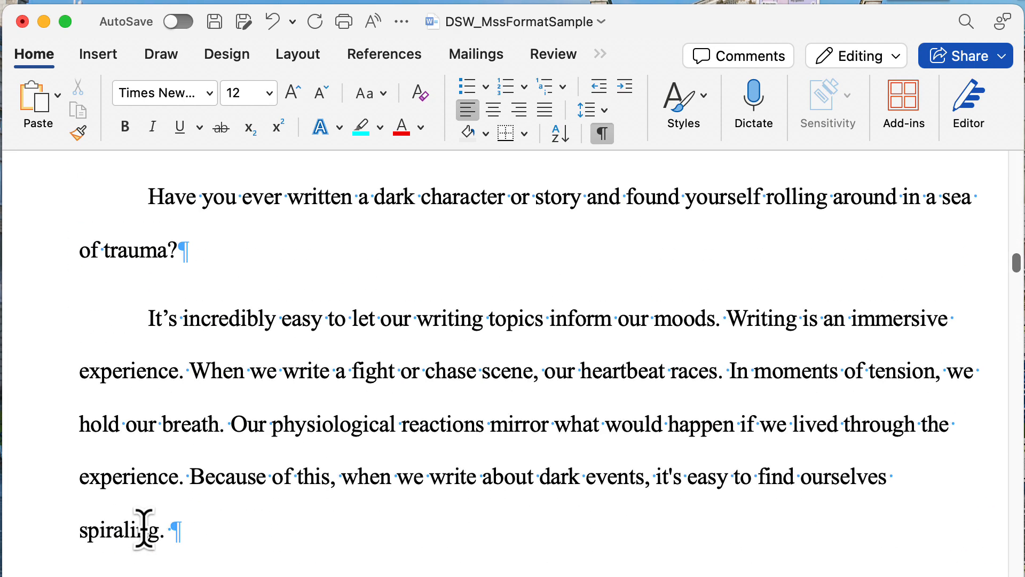
pyautogui.scroll(10, 143, 529)
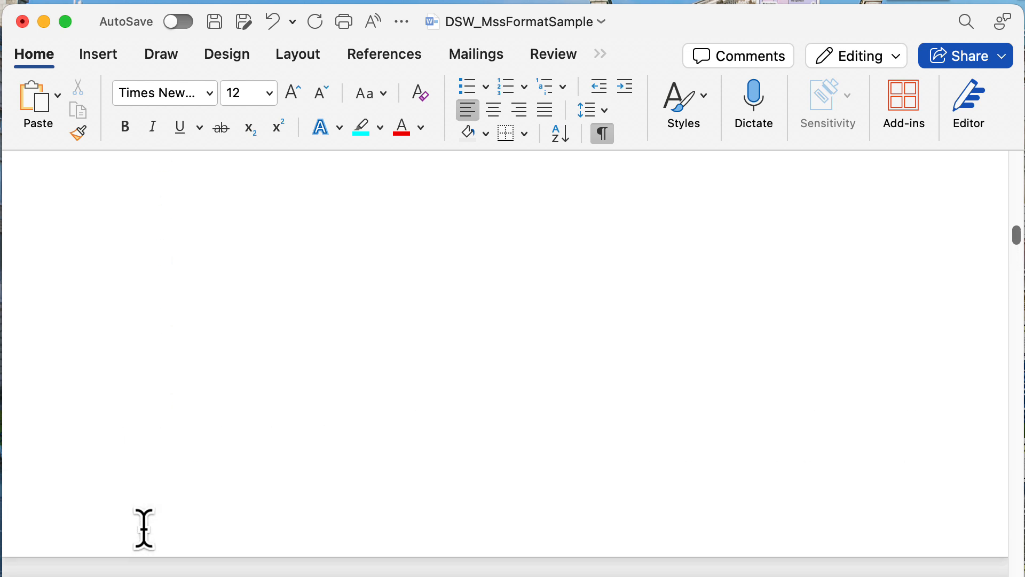
# Hide the formatting marks and check the pages between the byline and the opening paragraph
pyautogui.click(602, 134)
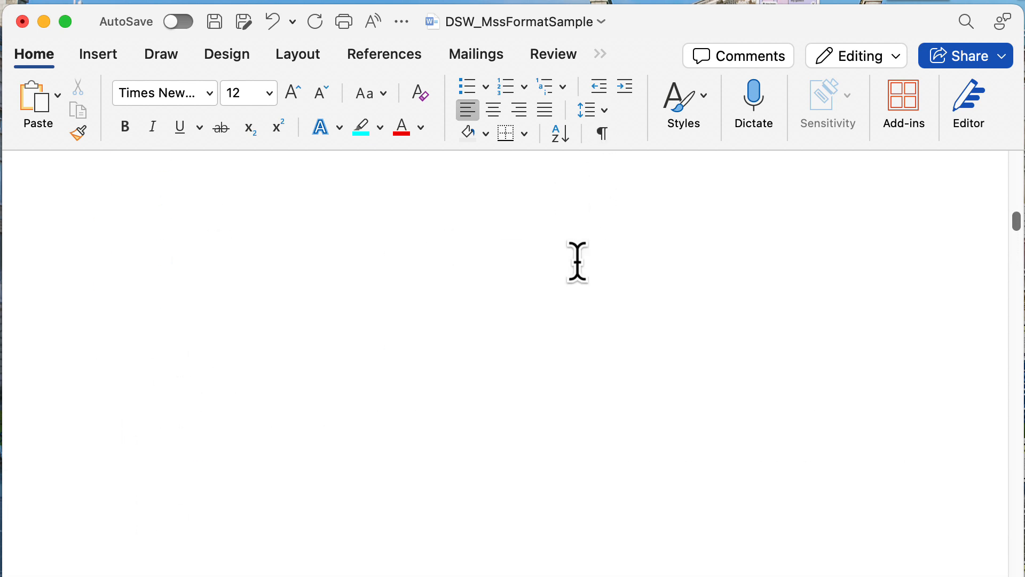
pyautogui.scroll(10, 576, 262)
pyautogui.scroll(-15, 576, 262)
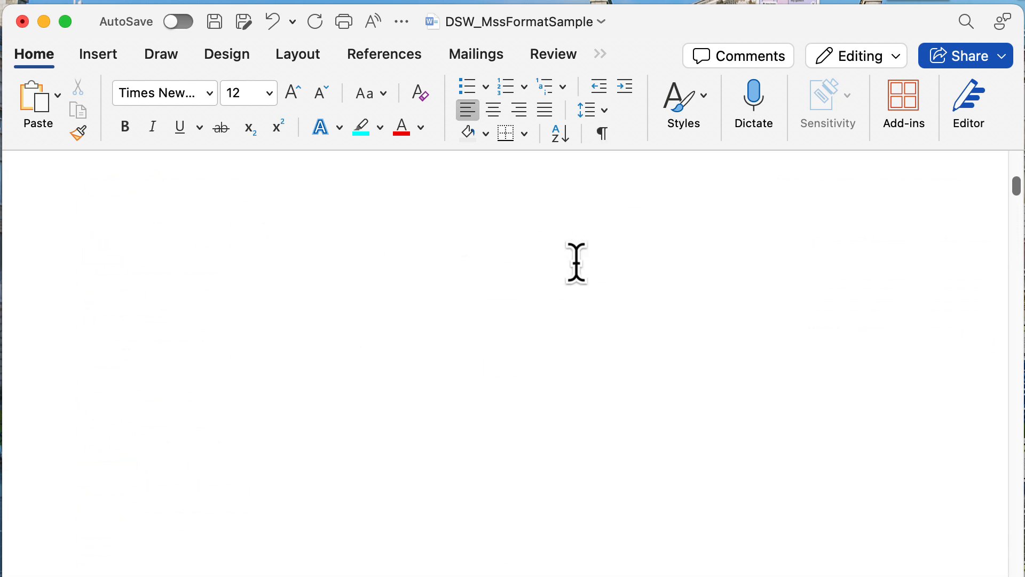
pyautogui.scroll(-10, 576, 262)
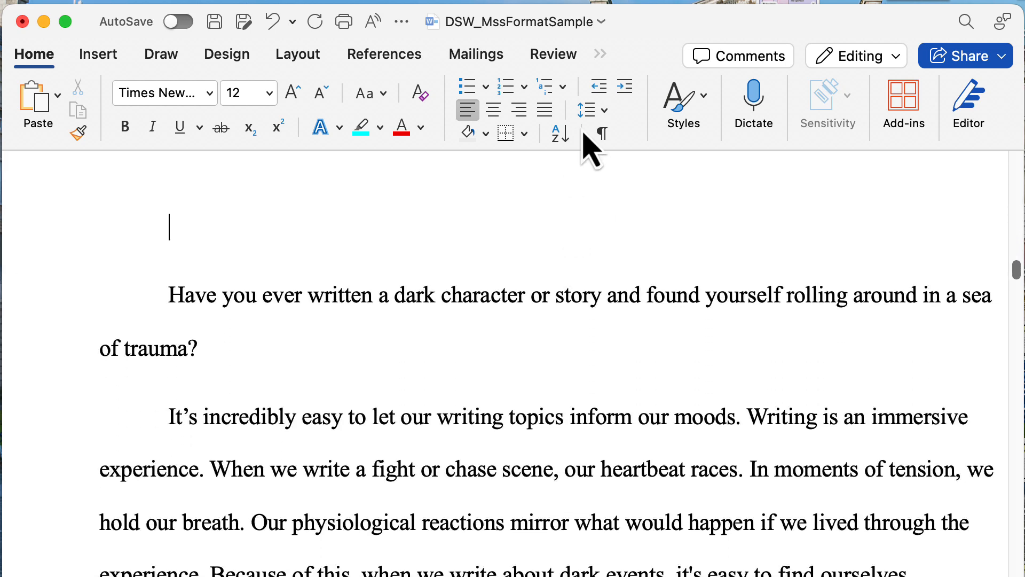
# With formatting marks shown, delete all blank lines and the page break between the byline and the opening paragraph
pyautogui.click(599, 136)
pyautogui.scroll(3, 526, 293)
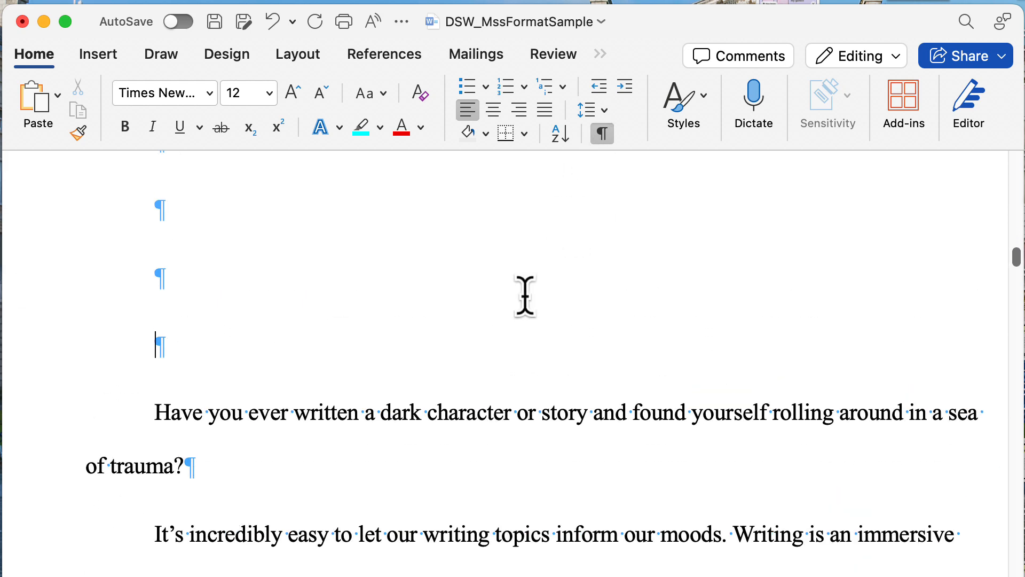
pyautogui.hotkey('shift', 'Up')
pyautogui.hotkey('shift', 'Up')
pyautogui.hotkey('shift', 'Up')
pyautogui.hotkey('shift', 'Up')
pyautogui.hotkey('shift', 'Up')
pyautogui.hotkey('shift', 'Up')
pyautogui.hotkey('shift', 'Up')
pyautogui.hotkey('shift', 'Up')
pyautogui.hotkey('shift', 'Up')
pyautogui.hotkey('shift', 'Up')
pyautogui.hotkey('shift', 'Up')
pyautogui.hotkey('shift', 'Up')
pyautogui.hotkey('shift', 'Up')
pyautogui.hotkey('shift', 'Up')
pyautogui.hotkey('shift', 'Up')
pyautogui.hotkey('shift', 'Up')
pyautogui.hotkey('shift', 'Up')
pyautogui.hotkey('shift', 'Up')
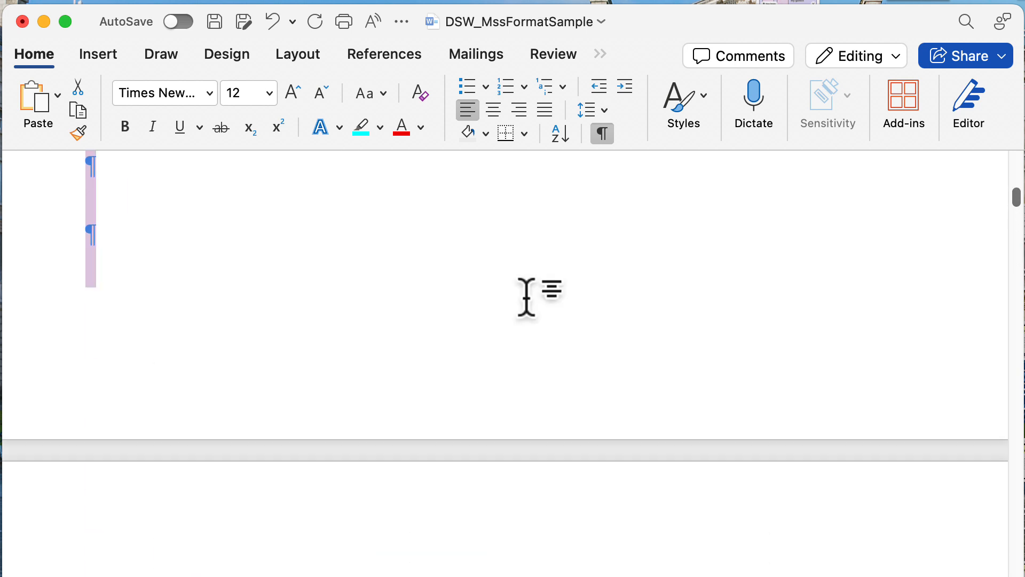
pyautogui.hotkey('shift', 'Up')
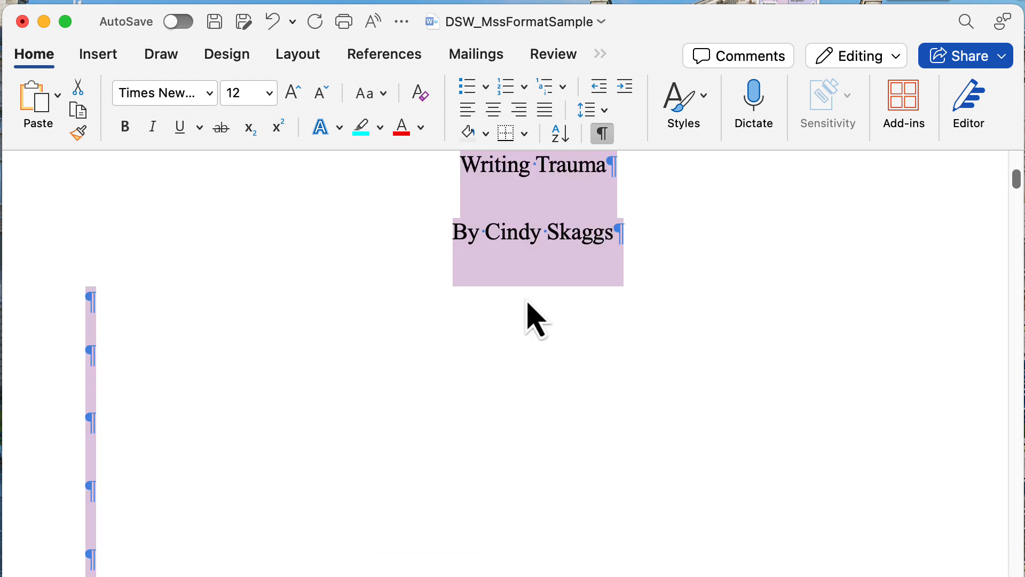
pyautogui.hotkey('shift', 'Down')
pyautogui.hotkey('shift', 'Down')
pyautogui.press('Delete')
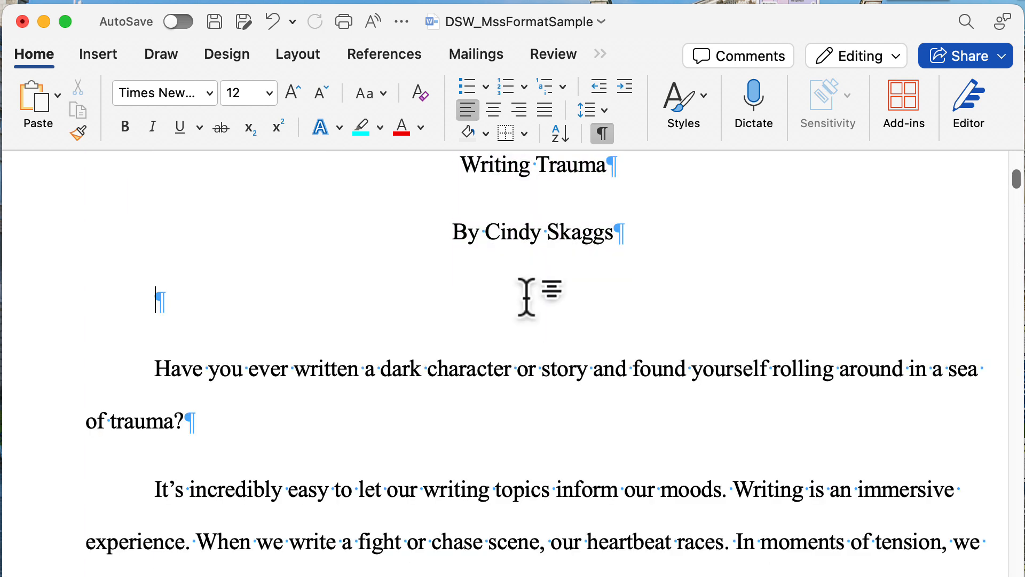
pyautogui.hotkey('shift', 'Down')
pyautogui.press('Delete')
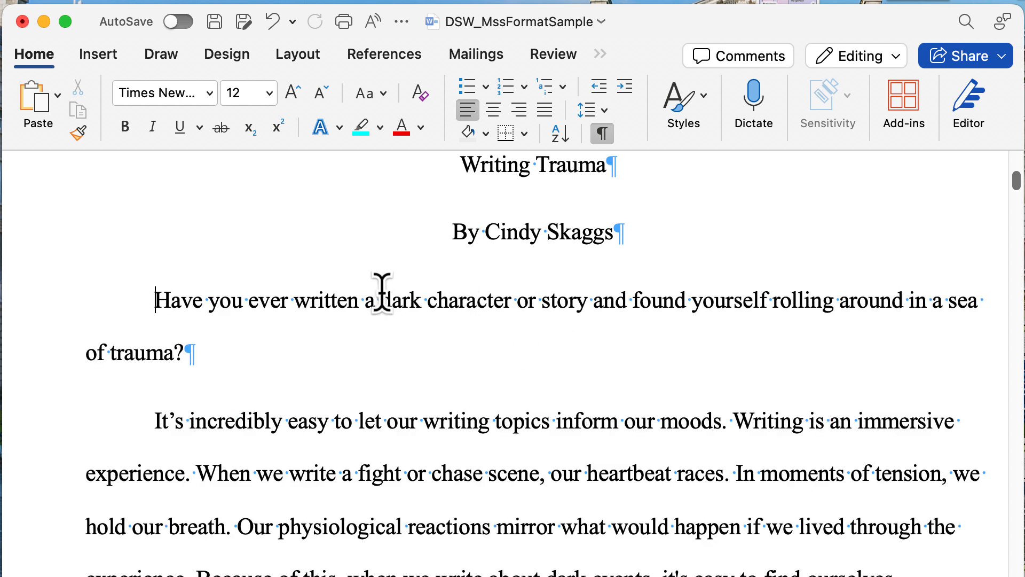
# Insert a page break between the byline and the opening paragraph, and check its position
pyautogui.click(108, 60)
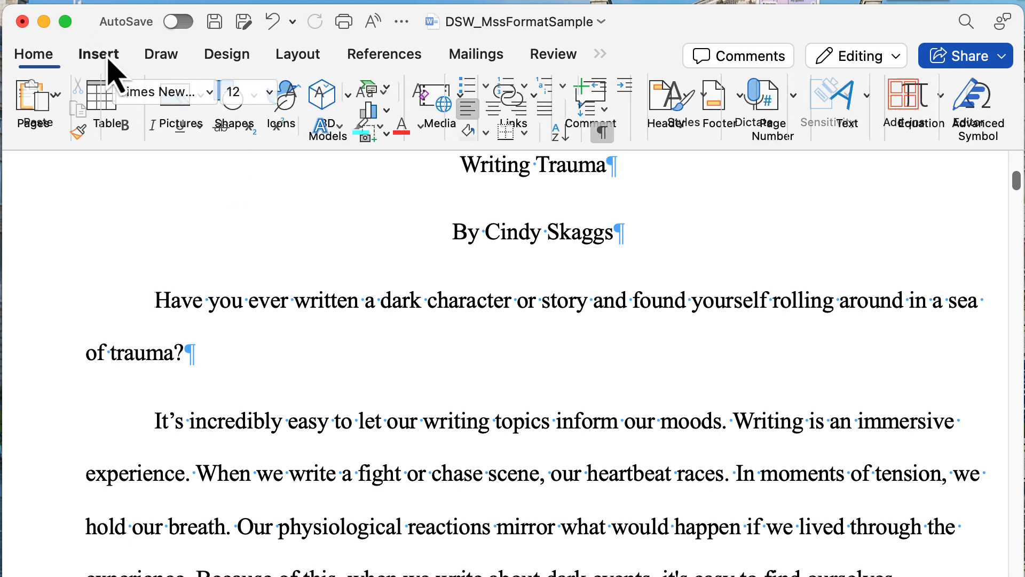
pyautogui.click(61, 104)
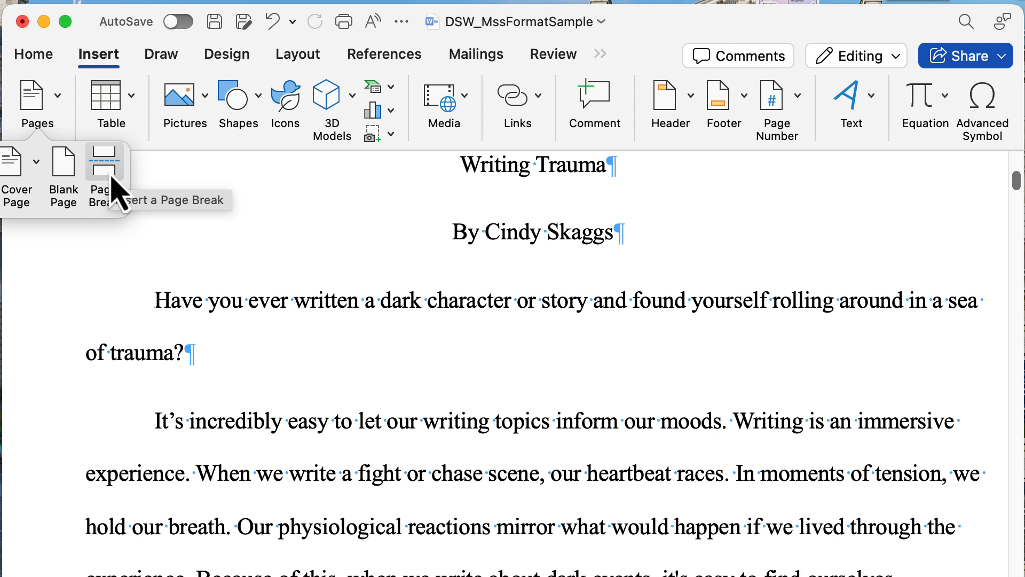
pyautogui.click(111, 179)
pyautogui.scroll(10, 351, 300)
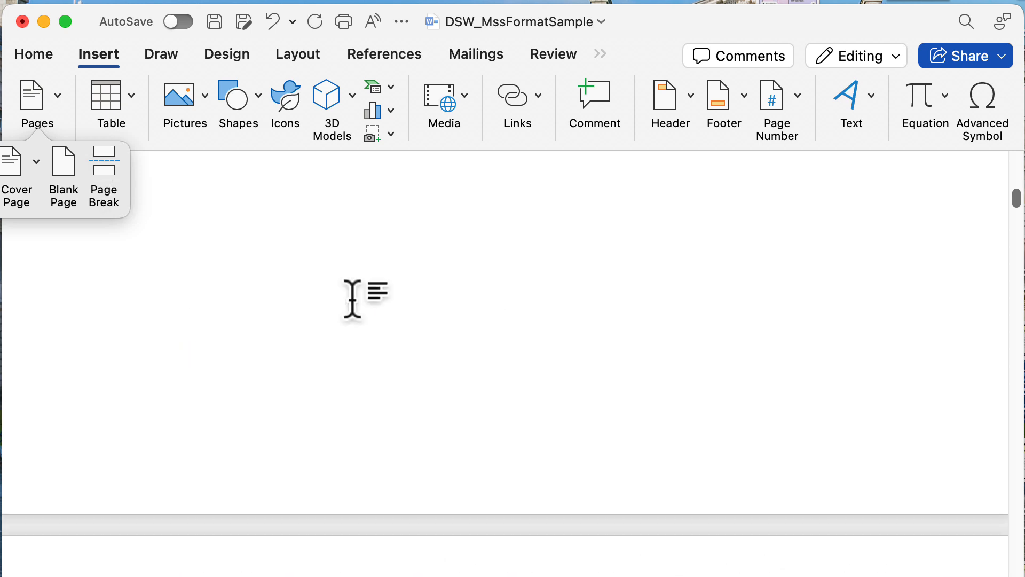
pyautogui.scroll(-8, 351, 301)
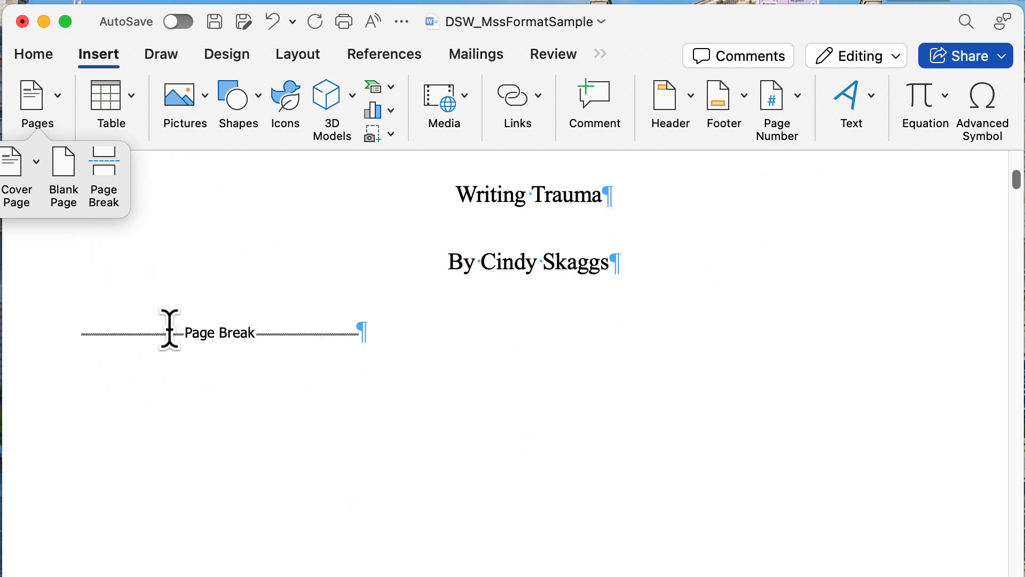
# Check the page break's position before the opening paragraph, then hide the formatting marks and review the contact block and word count
pyautogui.scroll(-5, 276, 331)
pyautogui.scroll(-5, 276, 331)
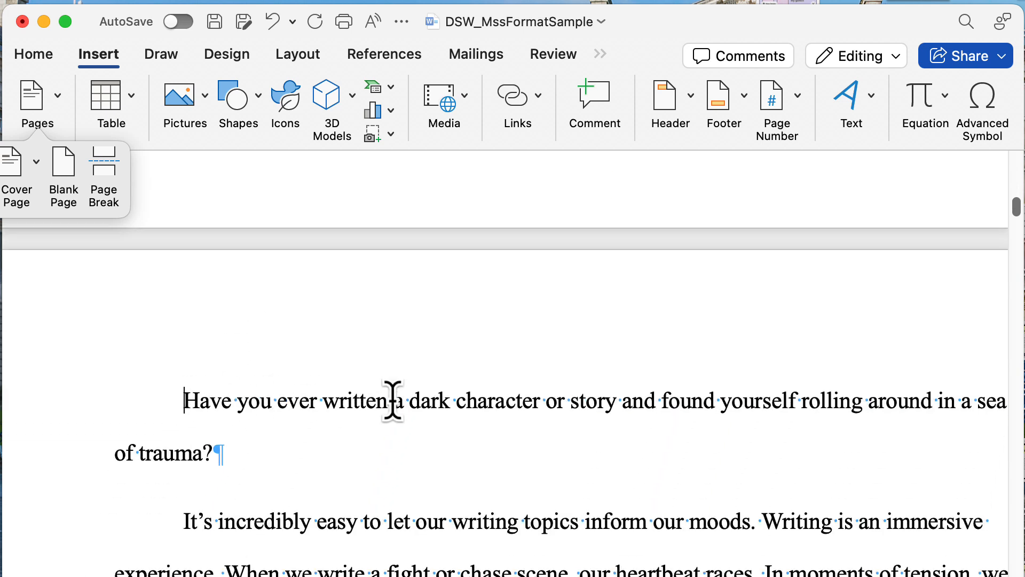
pyautogui.scroll(10, 393, 400)
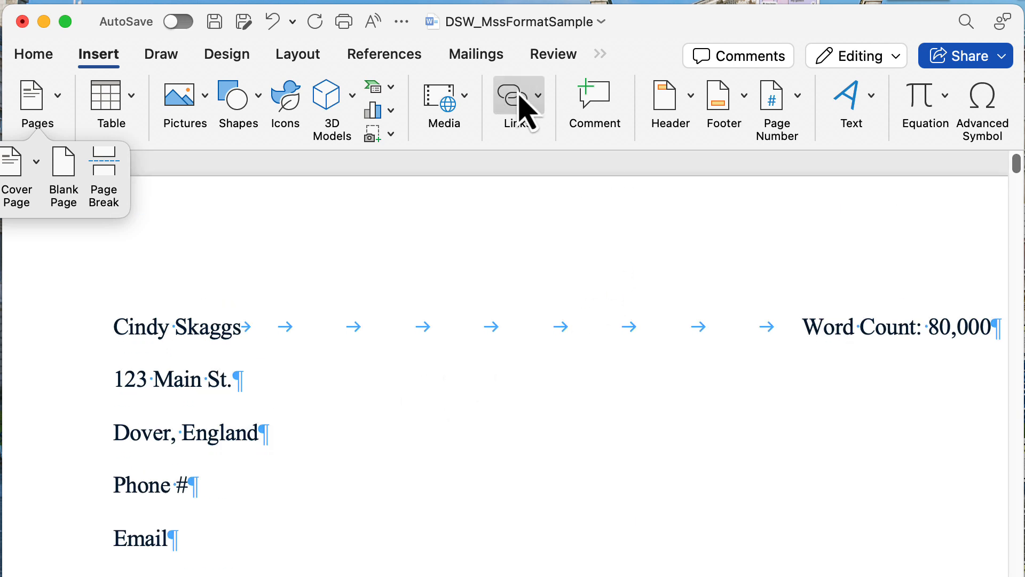
pyautogui.click(34, 54)
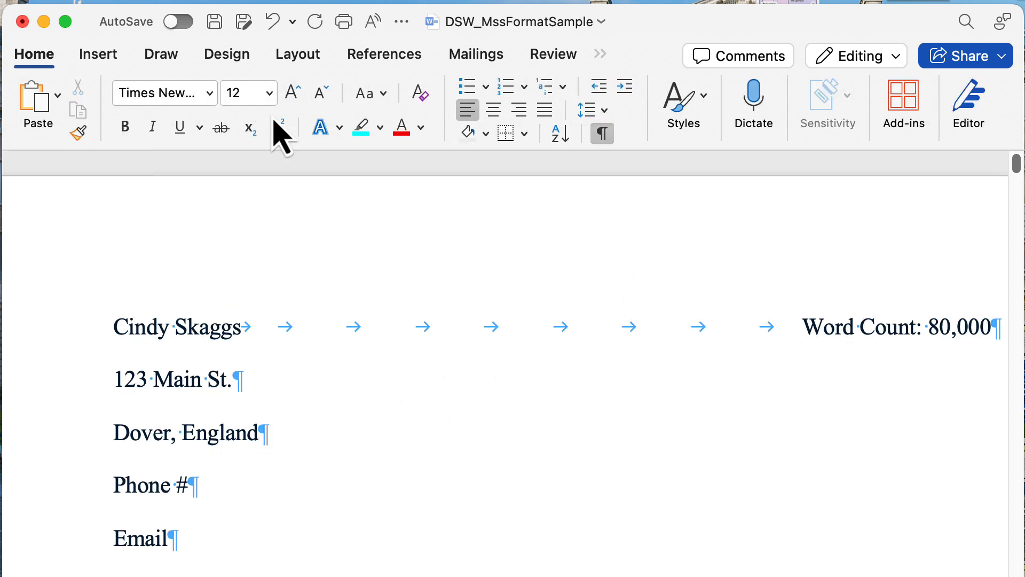
pyautogui.click(601, 133)
pyautogui.hscroll(5, 669, 262)
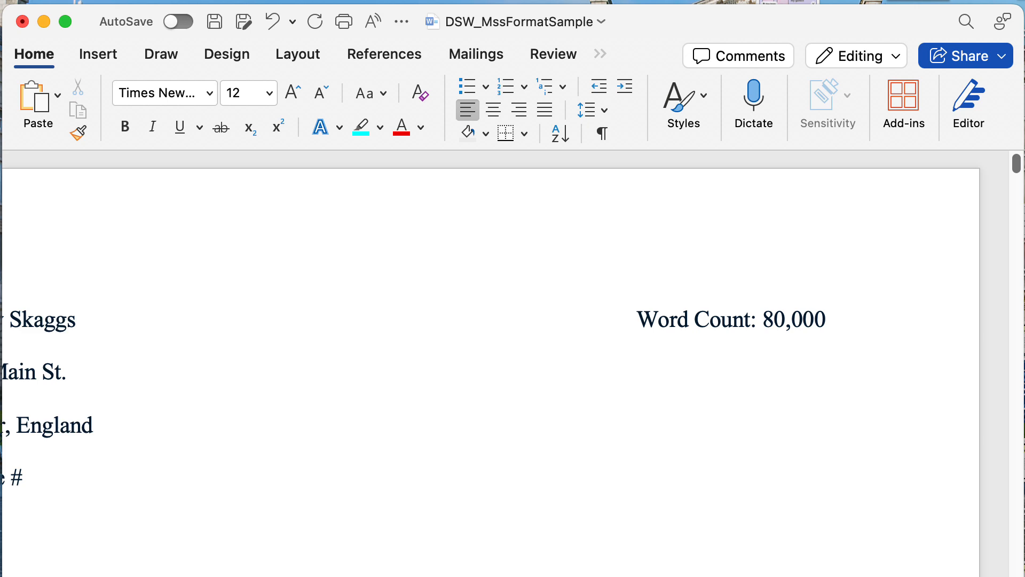
pyautogui.hscroll(-4, 765, 386)
pyautogui.hscroll(2, 765, 385)
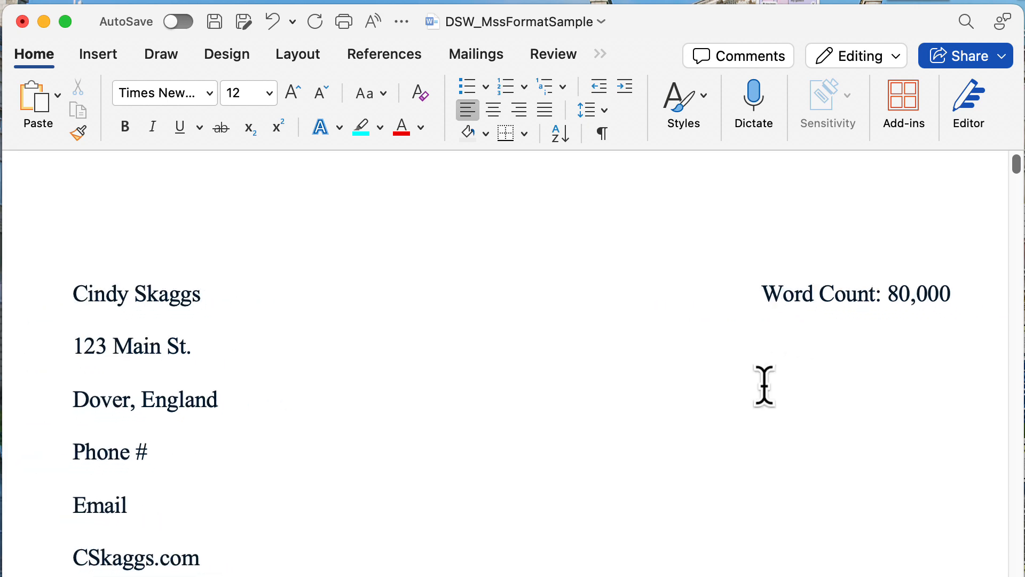
# Examine the header area above the opening paragraph and the page boundaries in the body text
pyautogui.scroll(-10, 764, 385)
pyautogui.scroll(-10, 764, 386)
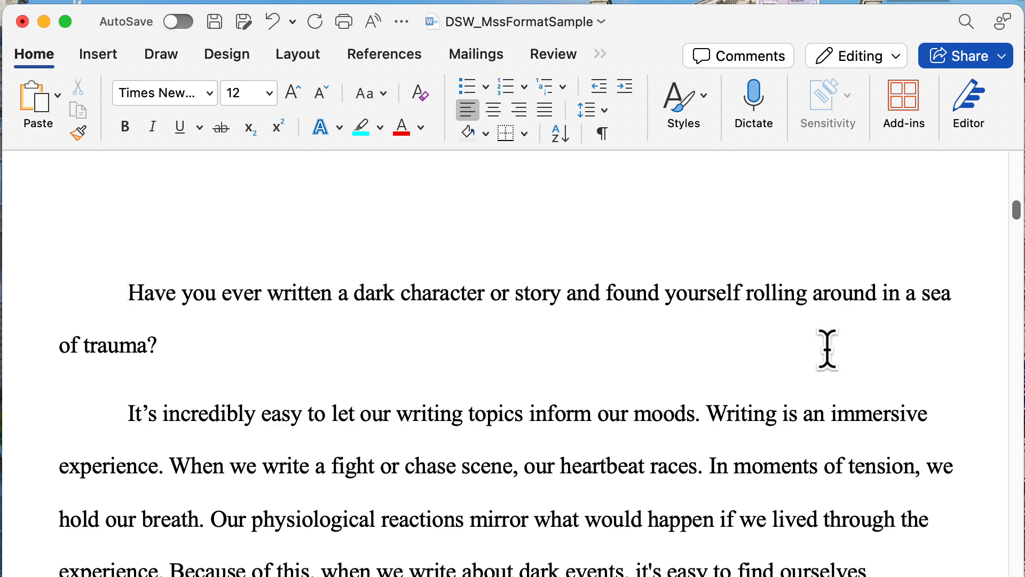
pyautogui.scroll(3, 826, 348)
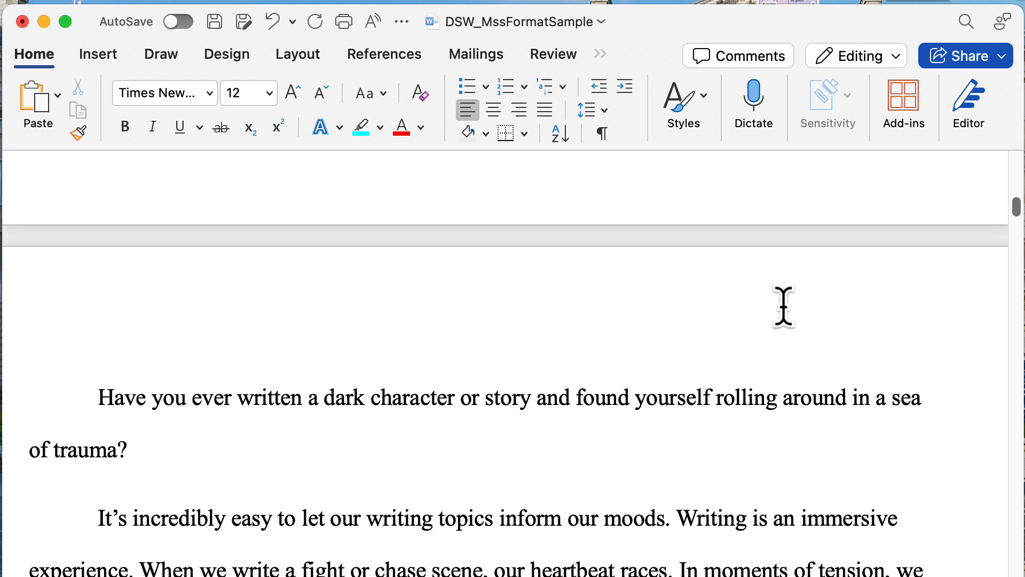
pyautogui.doubleClick(783, 306)
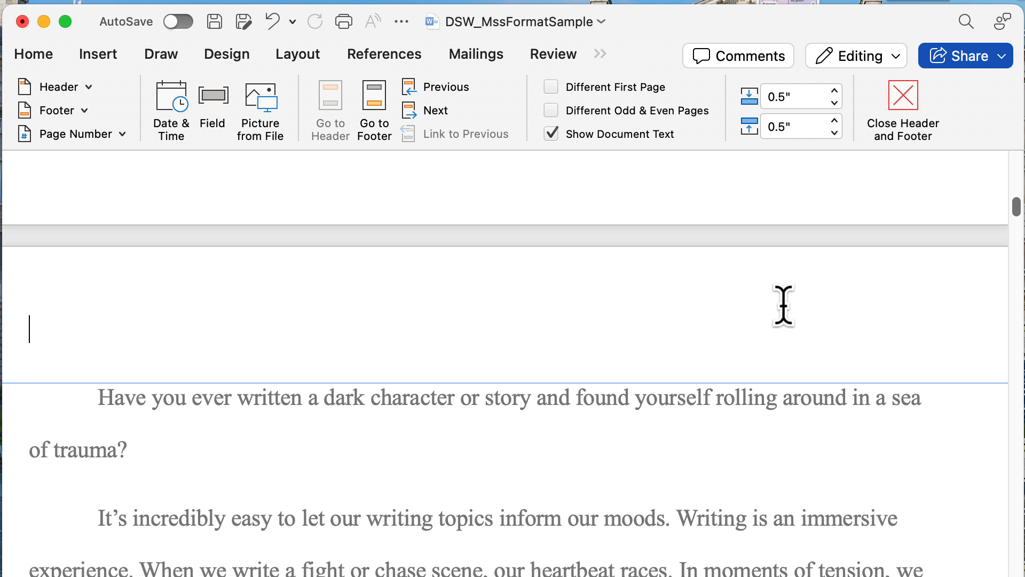
pyautogui.doubleClick(753, 424)
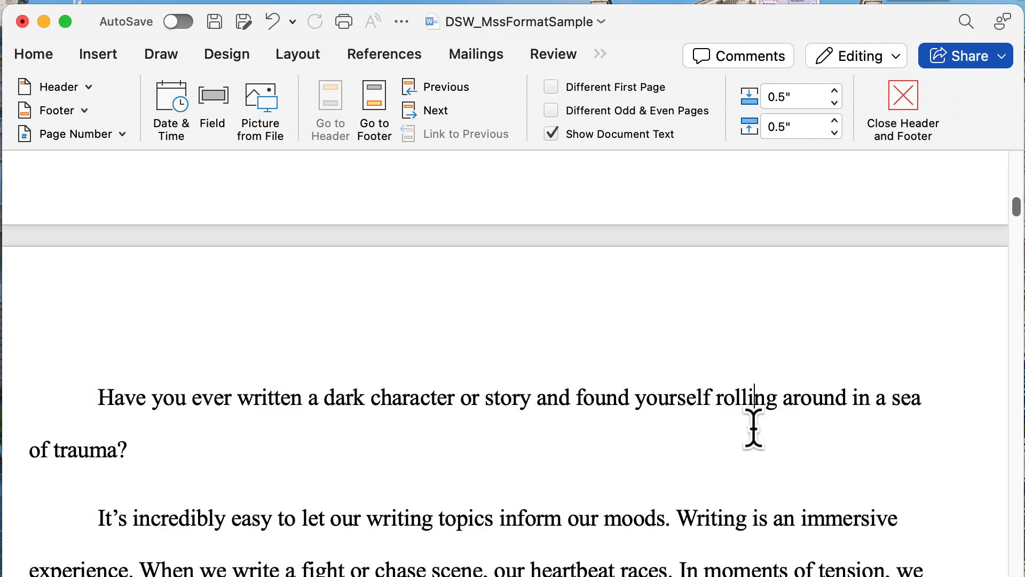
pyautogui.scroll(5, 754, 426)
pyautogui.scroll(-15, 755, 426)
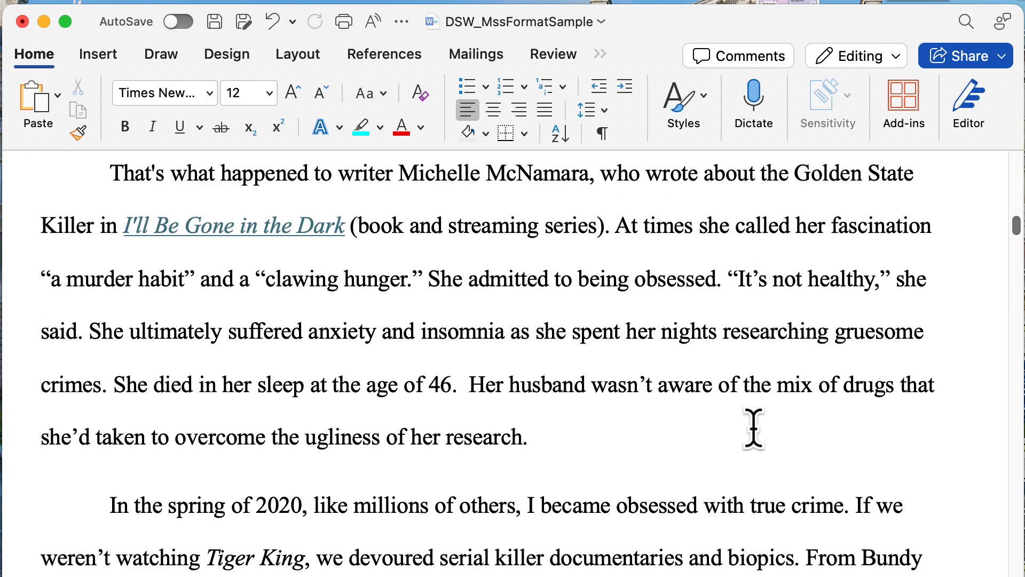
pyautogui.scroll(-5, 754, 424)
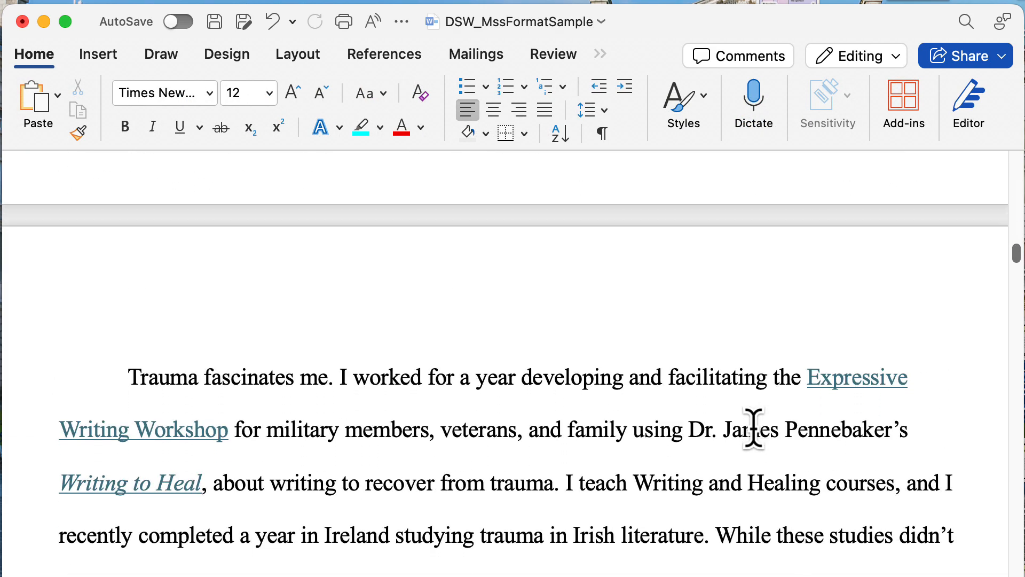
pyautogui.scroll(4, 755, 425)
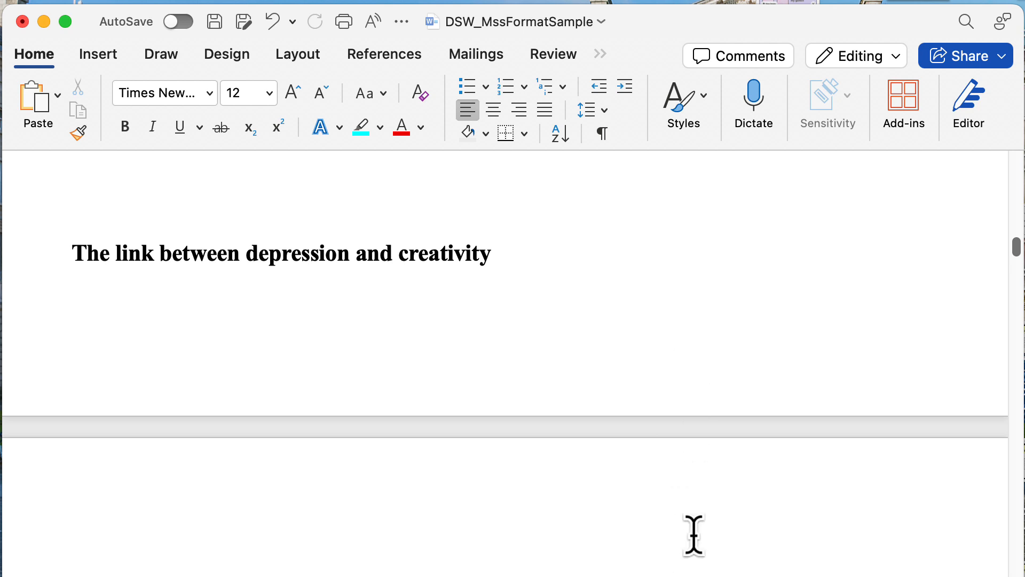
pyautogui.scroll(-1, 699, 507)
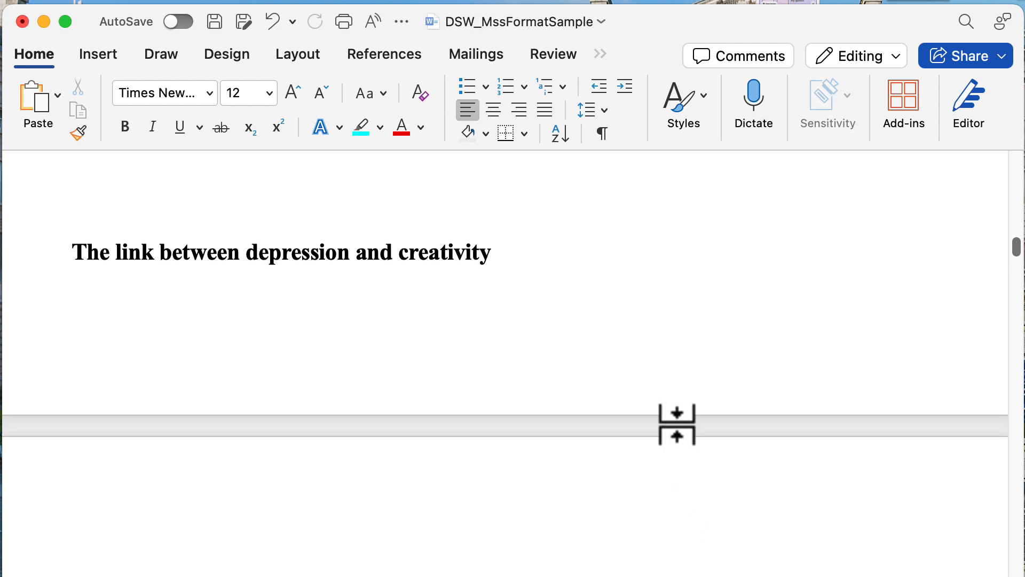
pyautogui.scroll(15, 694, 363)
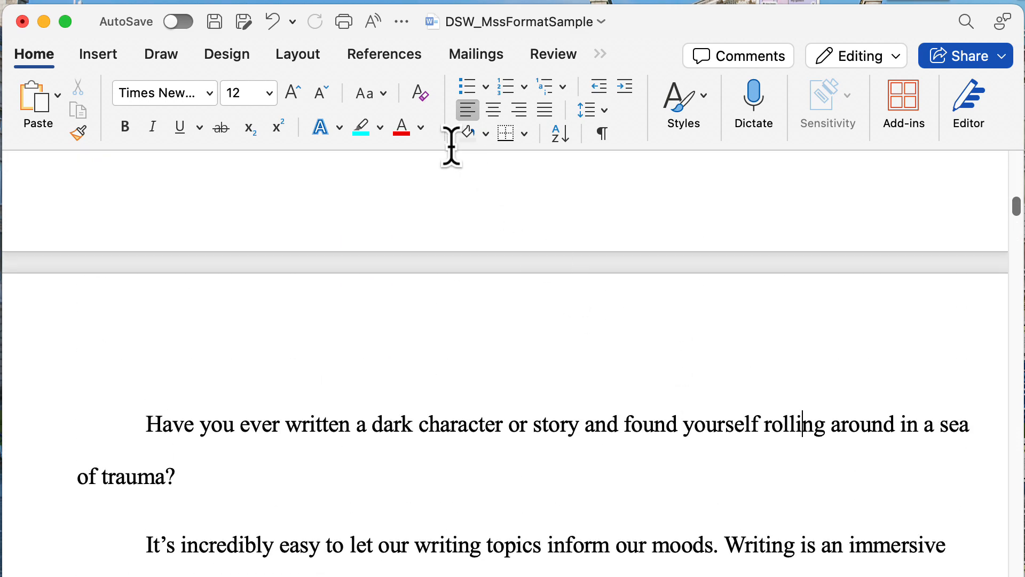
# Browse the built-in header designs and close the gallery without applying one
pyautogui.click(99, 56)
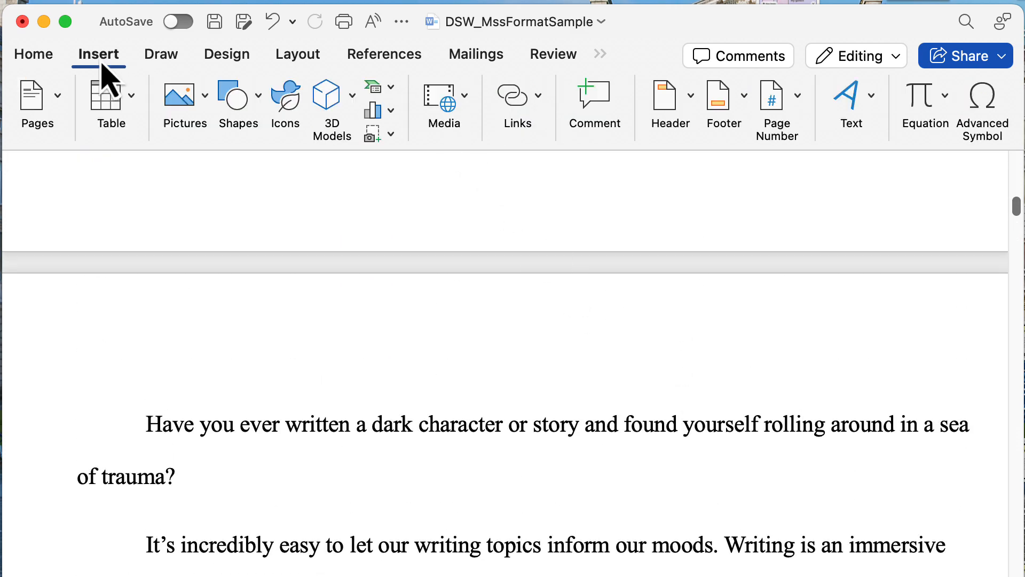
pyautogui.click(691, 96)
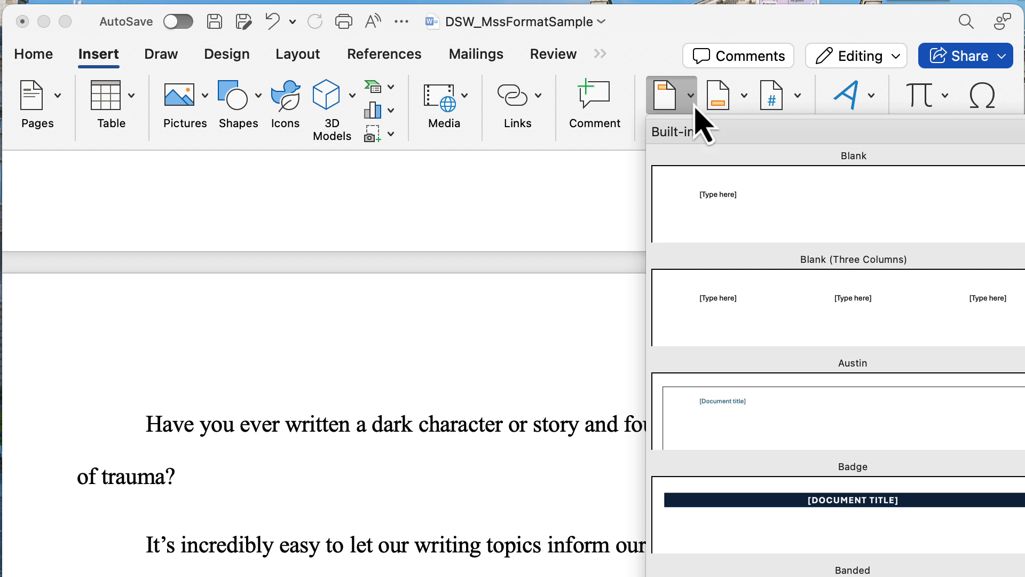
pyautogui.scroll(-5, 727, 336)
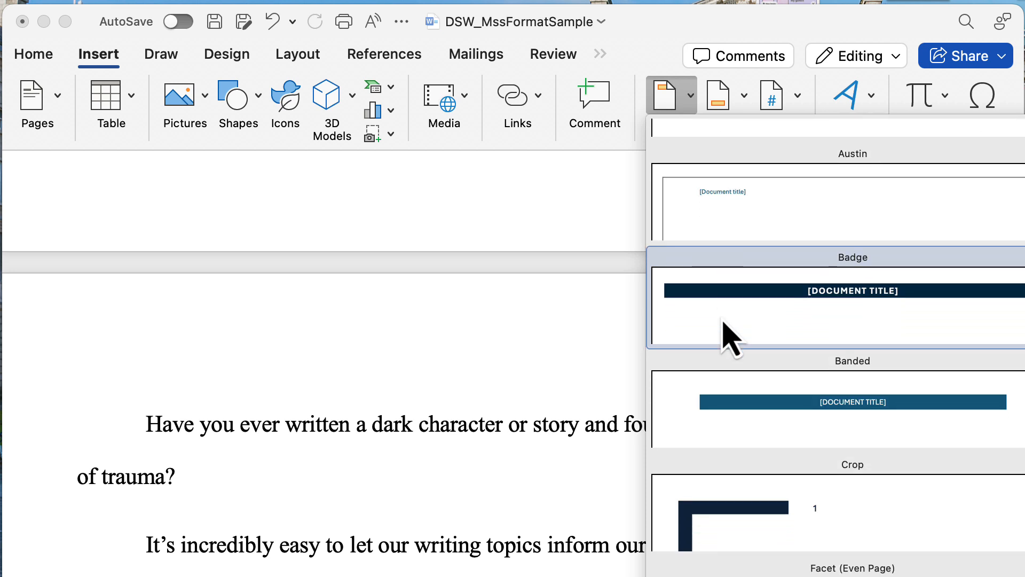
pyautogui.scroll(-10, 728, 336)
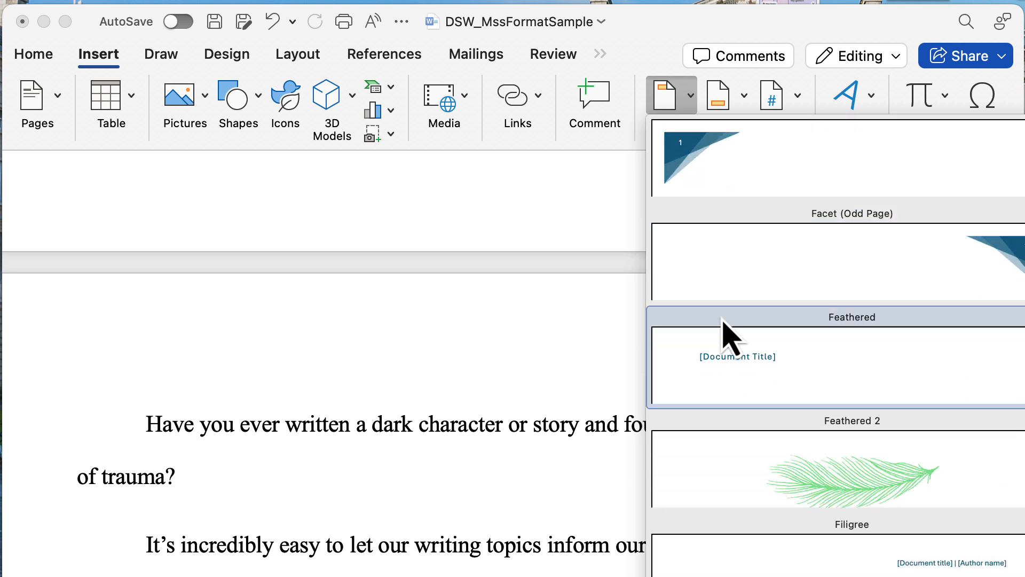
pyautogui.scroll(-4, 728, 337)
pyautogui.scroll(3, 727, 305)
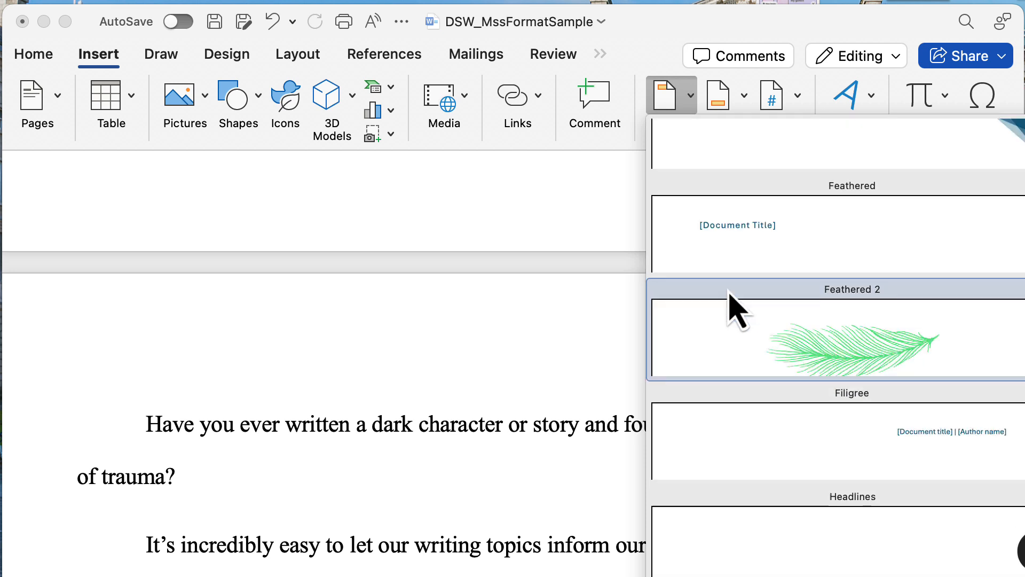
pyautogui.click(480, 328)
# Open the header above the opening paragraph for editing and give the document a different first page
pyautogui.click(527, 346)
pyautogui.doubleClick(527, 346)
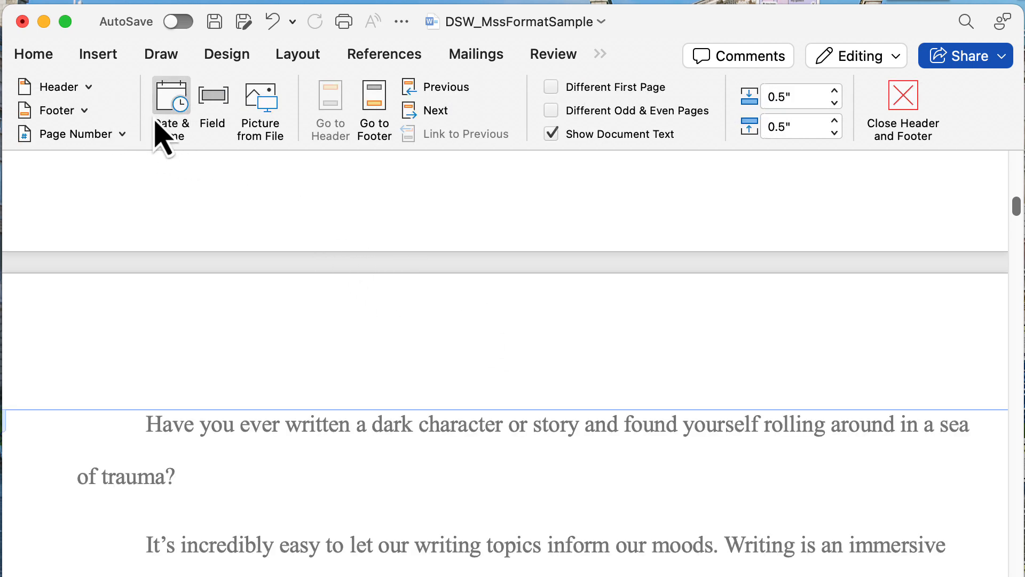
pyautogui.click(100, 63)
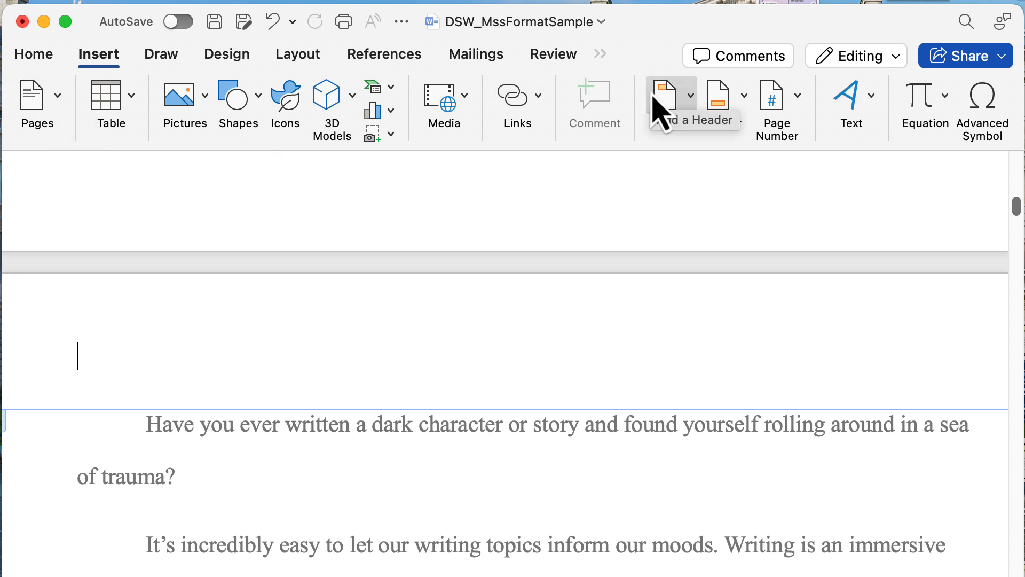
pyautogui.click(600, 54)
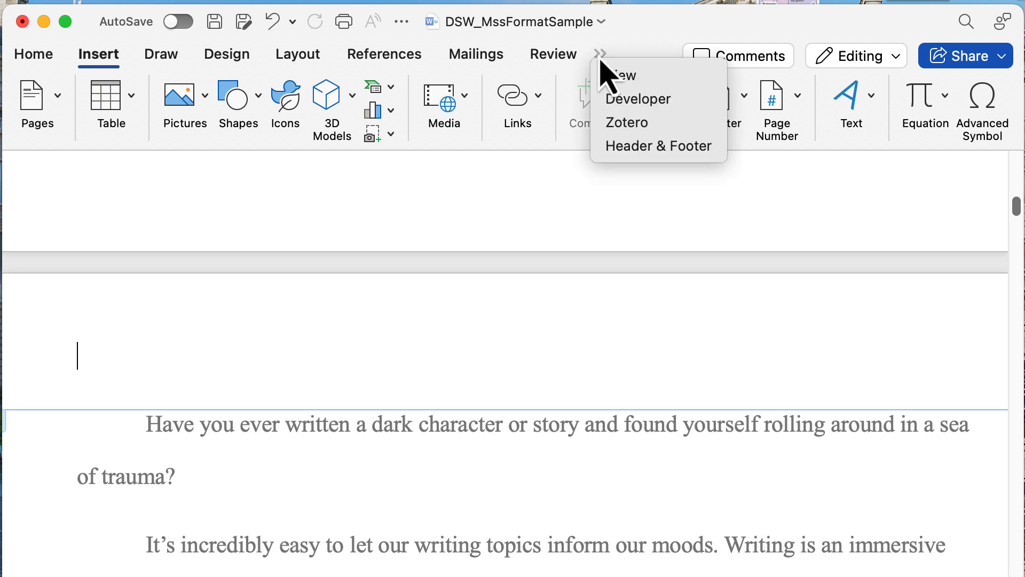
pyautogui.click(622, 149)
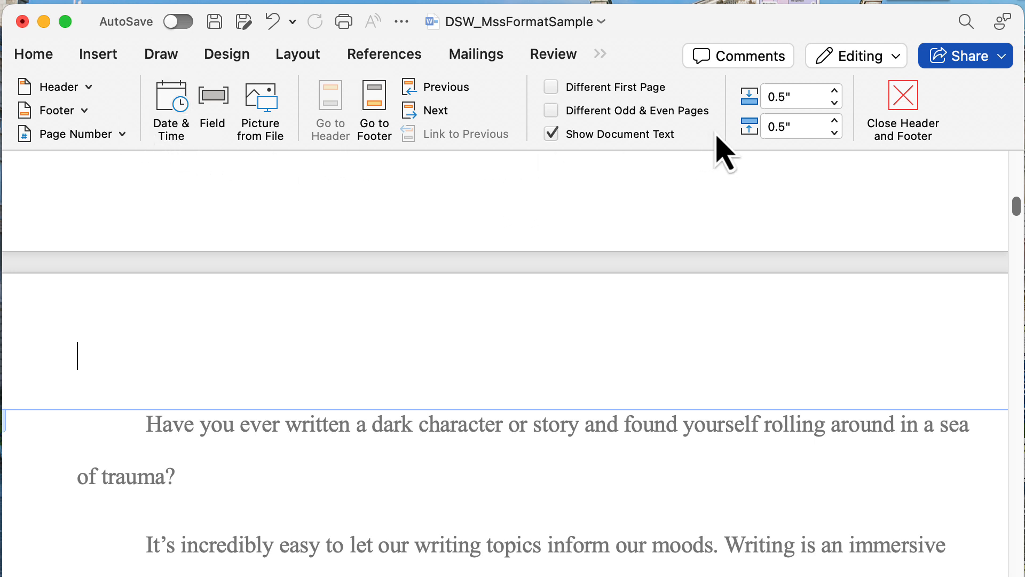
pyautogui.click(551, 87)
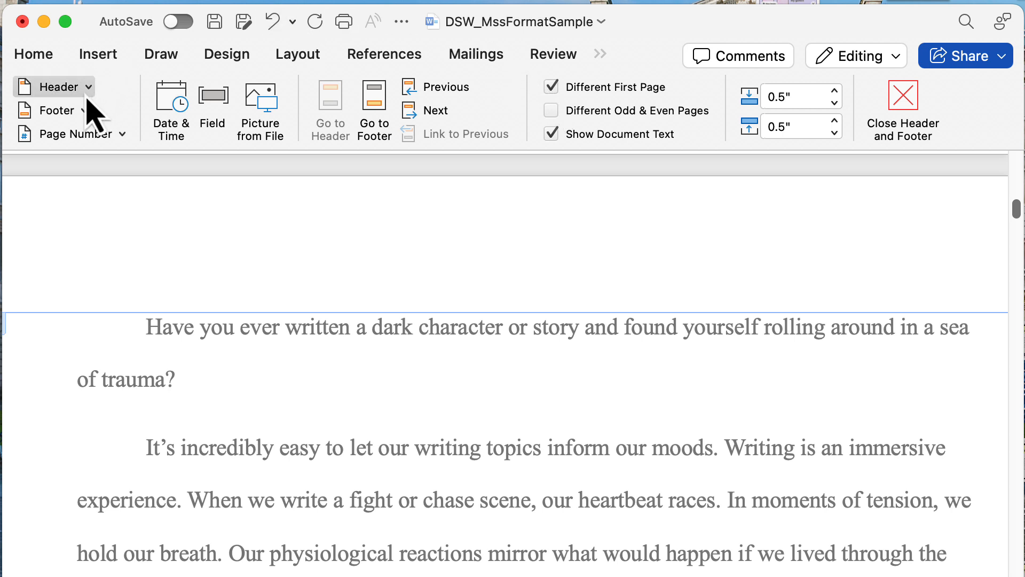
# Insert a right-aligned page number in the header, leaving it off the first page
pyautogui.click(112, 135)
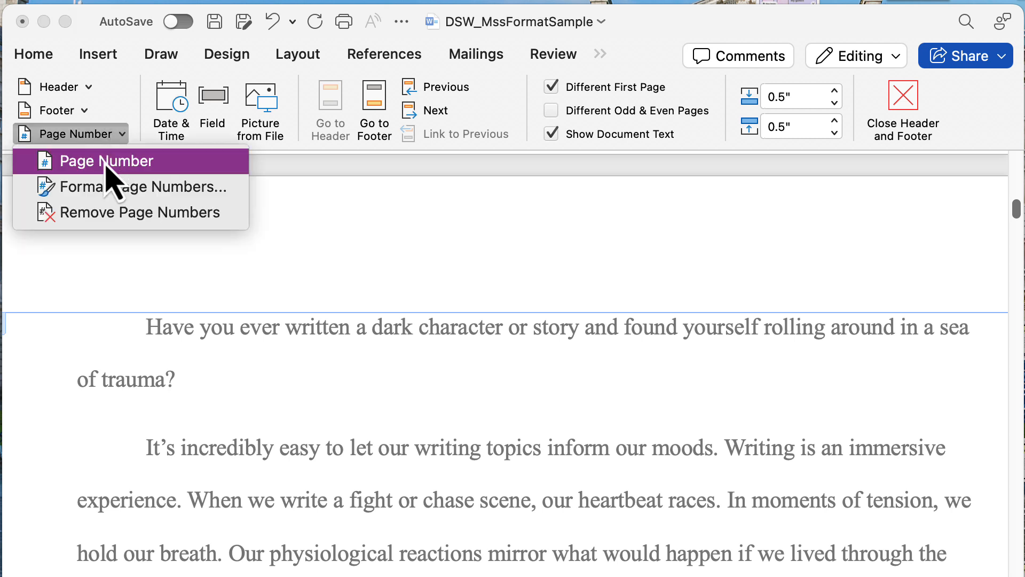
pyautogui.click(106, 165)
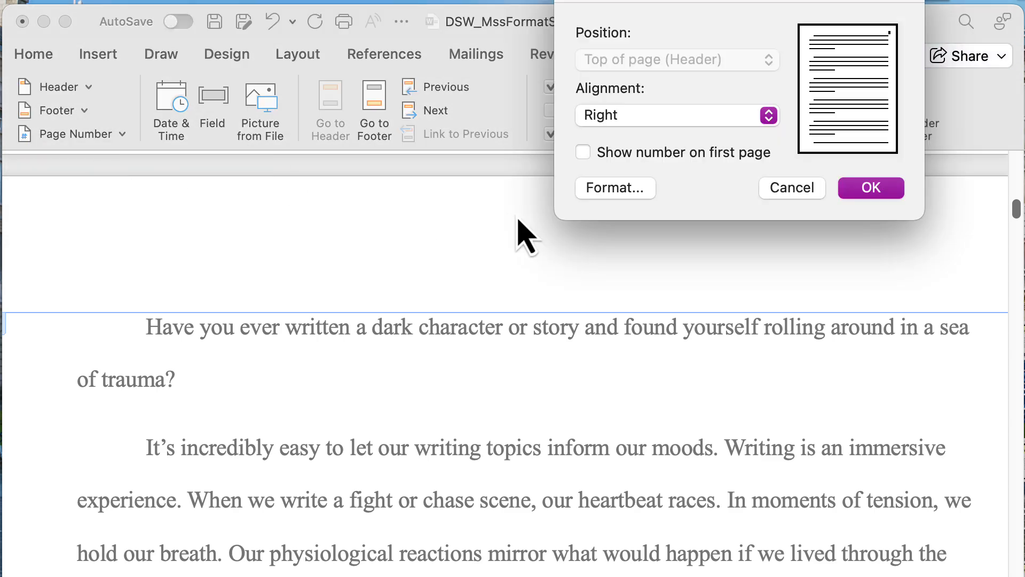
pyautogui.click(864, 195)
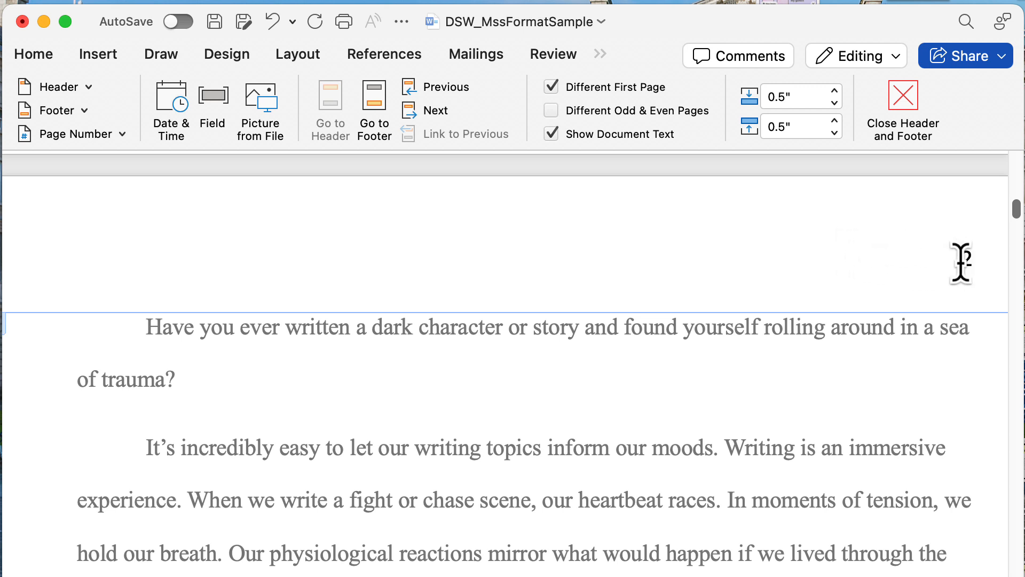
# Add the author's surname and "TITLE OF MSS" before the header's page number, with a spaced slash after each
pyautogui.hscroll(3, 961, 258)
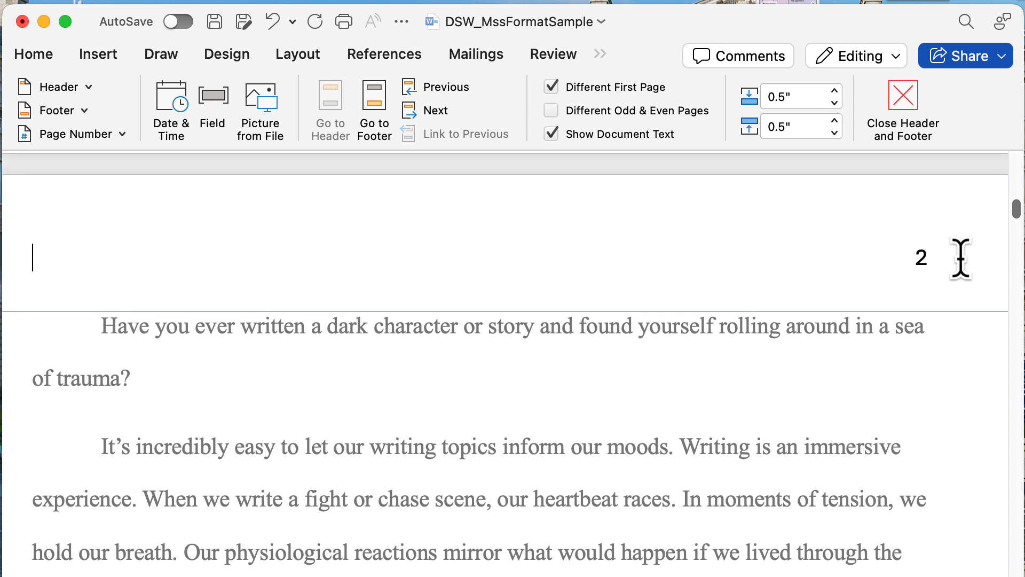
pyautogui.click(921, 256)
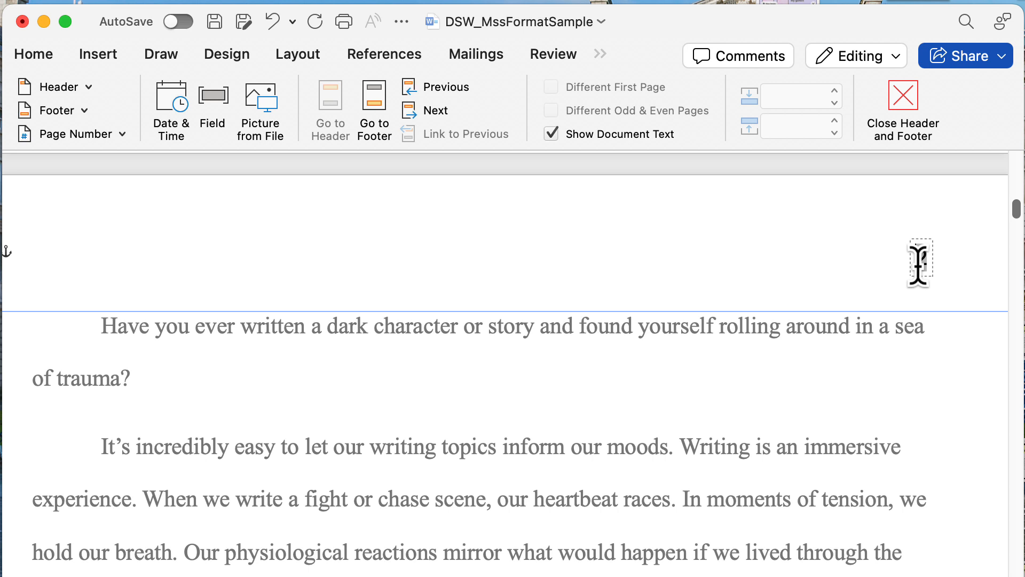
pyautogui.click(929, 350)
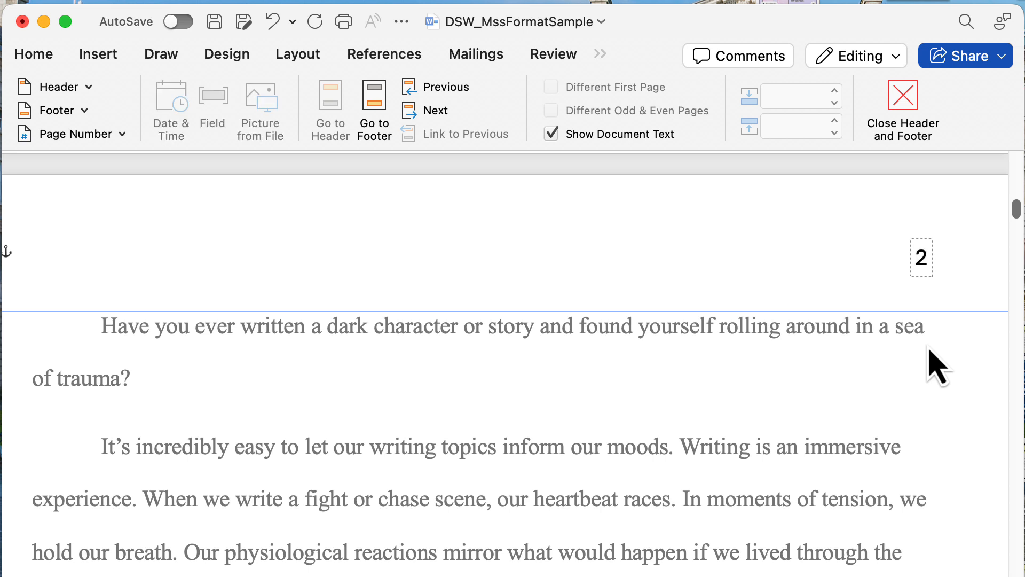
pyautogui.write('Skaggs / ')
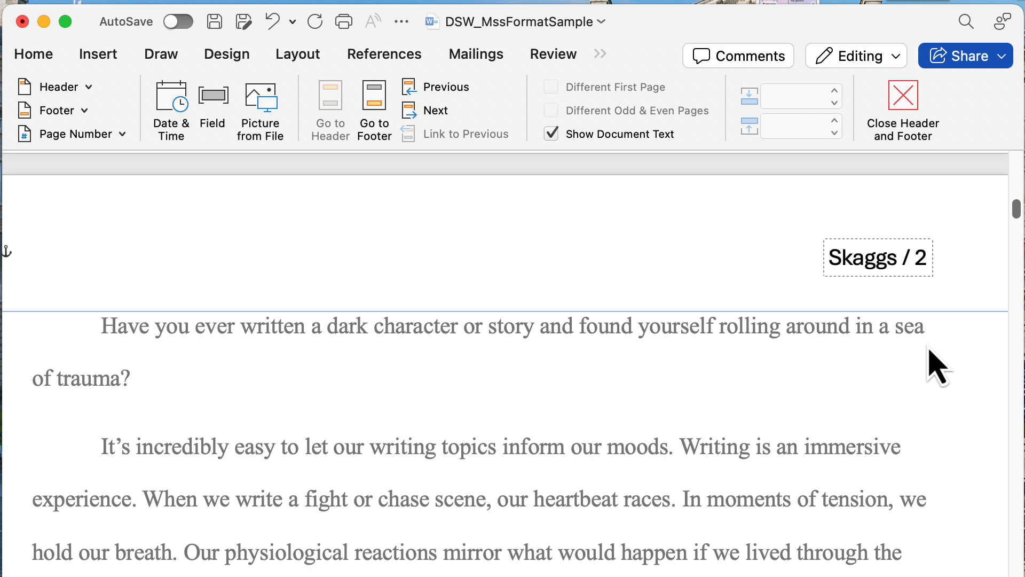
pyautogui.write('TITLE OF M')
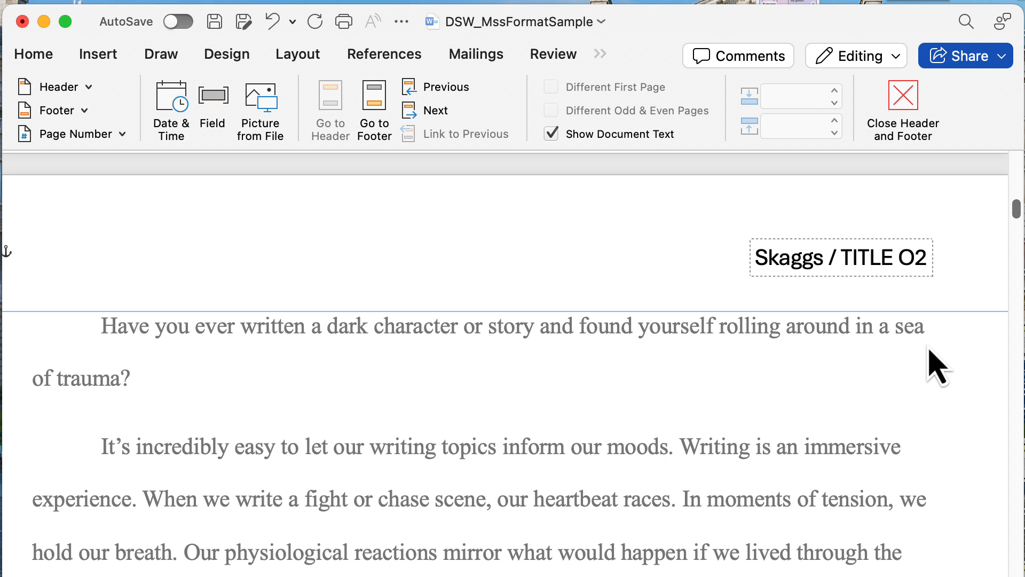
pyautogui.write('SS')
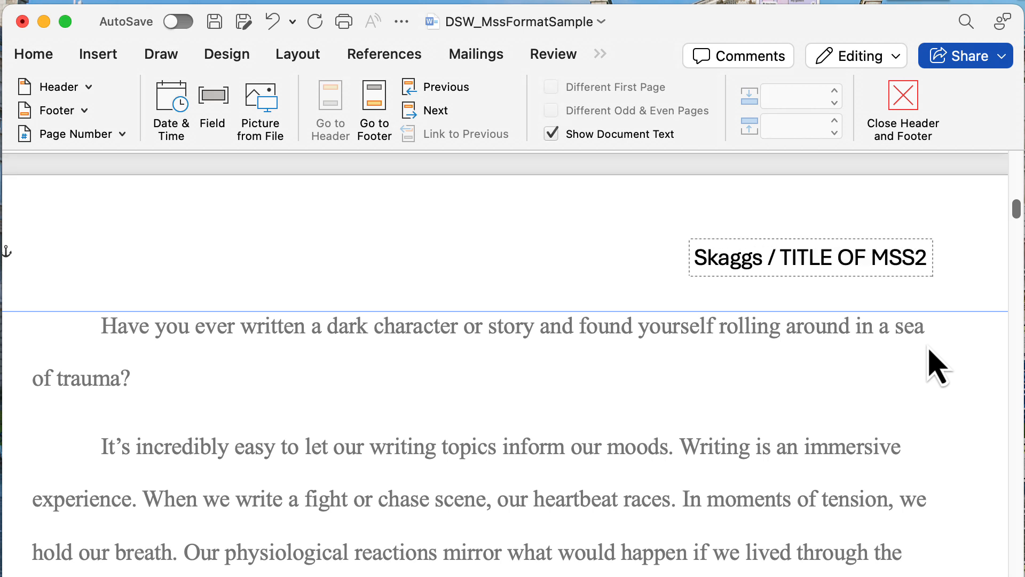
pyautogui.write(' /')
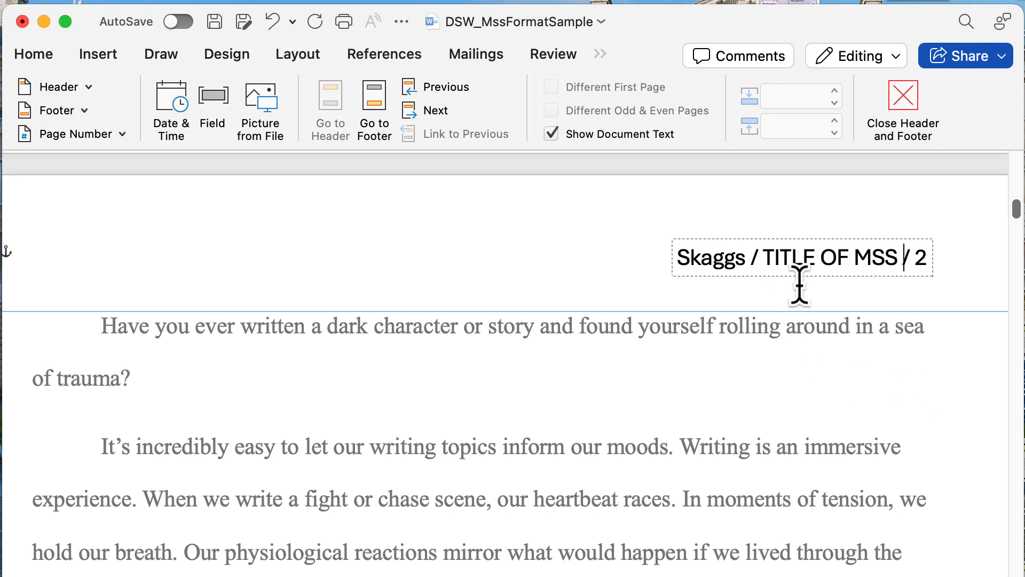
pyautogui.doubleClick(810, 261)
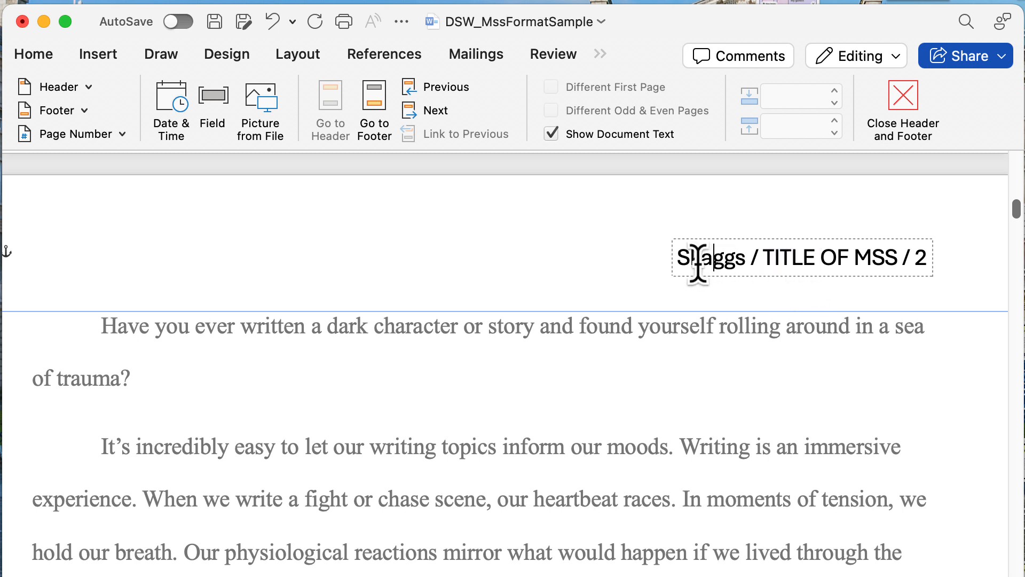
# Change the header's surname, title and page number text to Times New Roman and return to the body text
pyautogui.moveTo(679, 258); pyautogui.dragTo(938, 258)
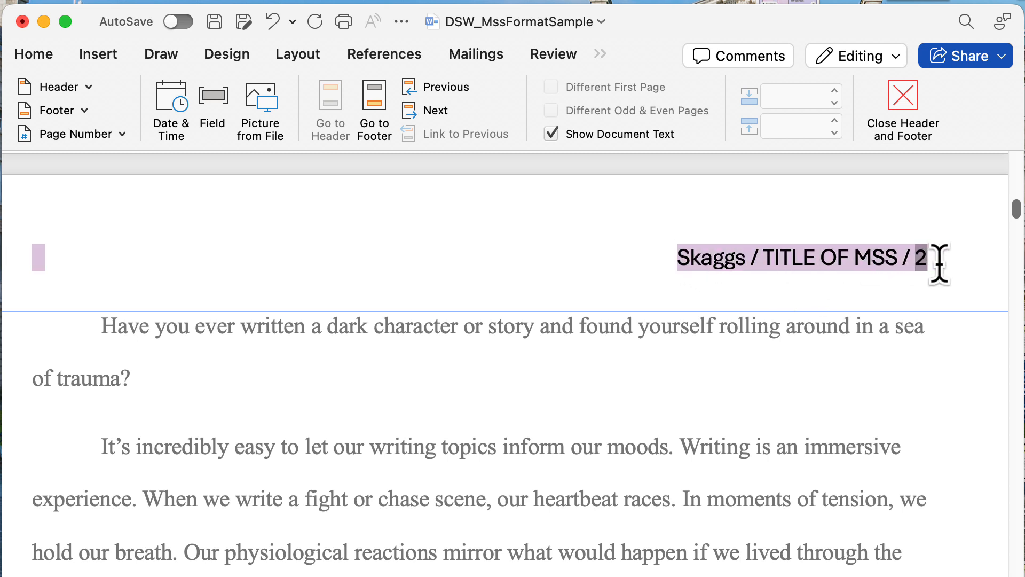
pyautogui.click(48, 54)
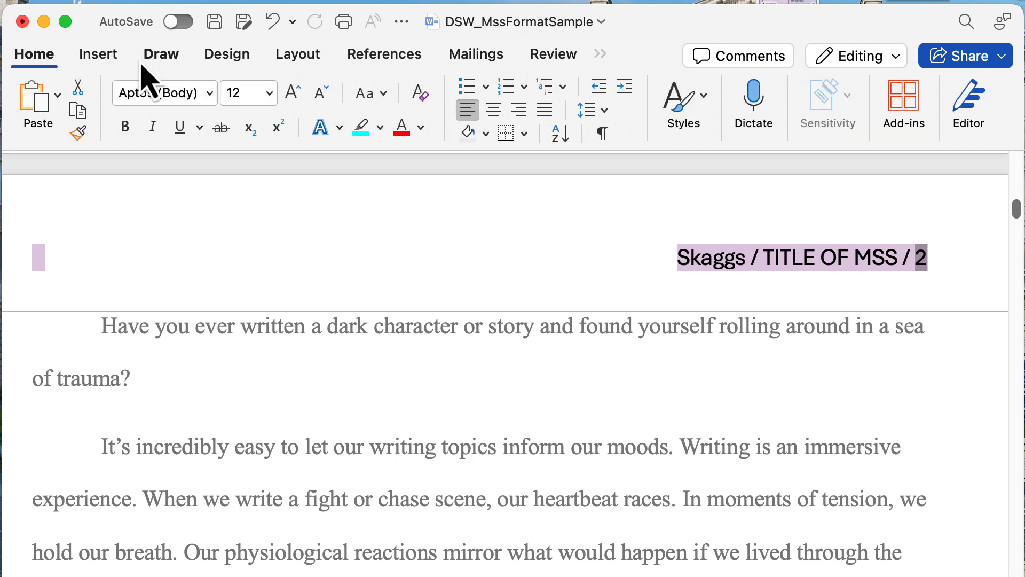
pyautogui.click(210, 94)
pyautogui.moveTo(216, 279)
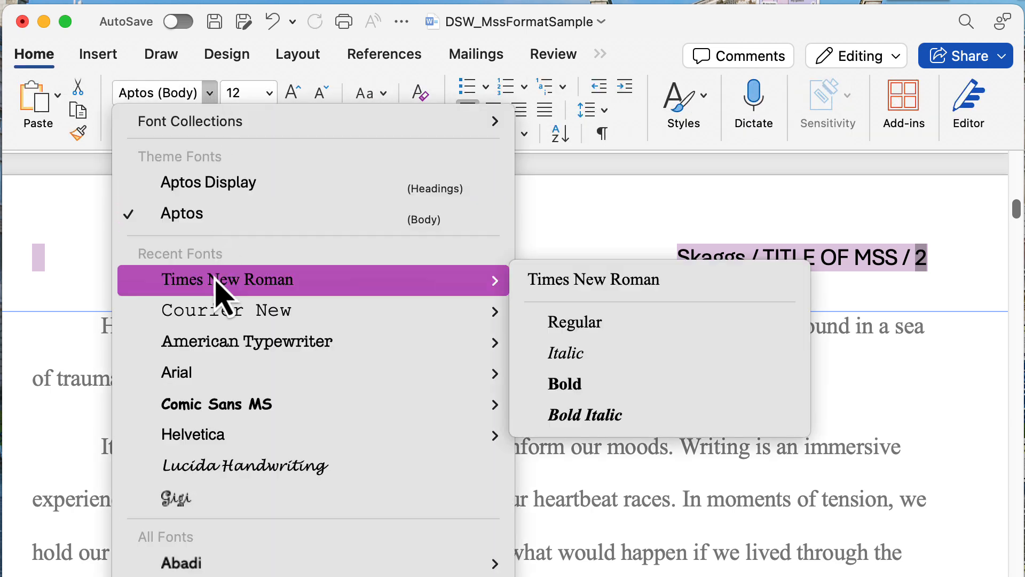
pyautogui.click(539, 280)
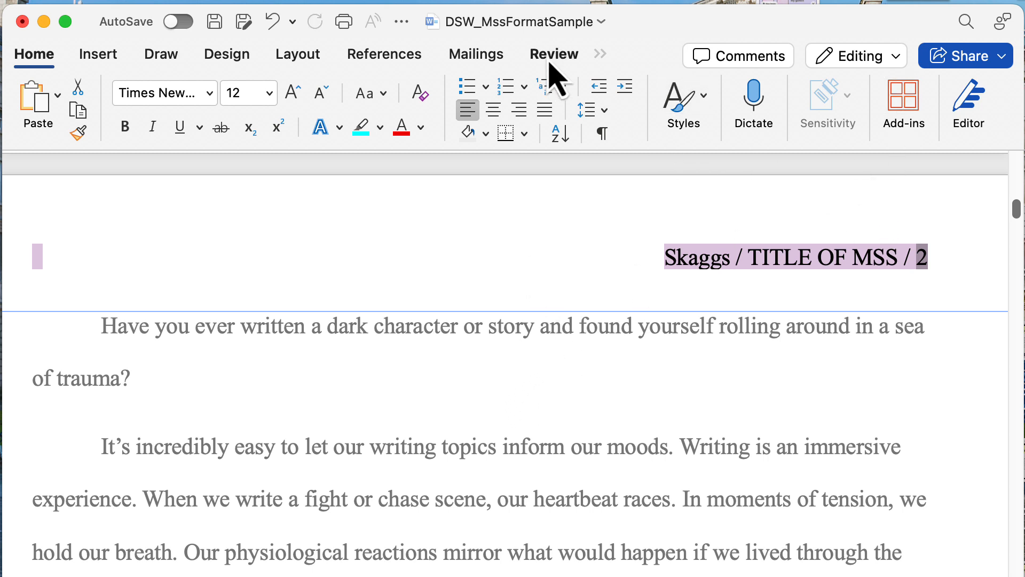
pyautogui.click(550, 59)
pyautogui.click(606, 55)
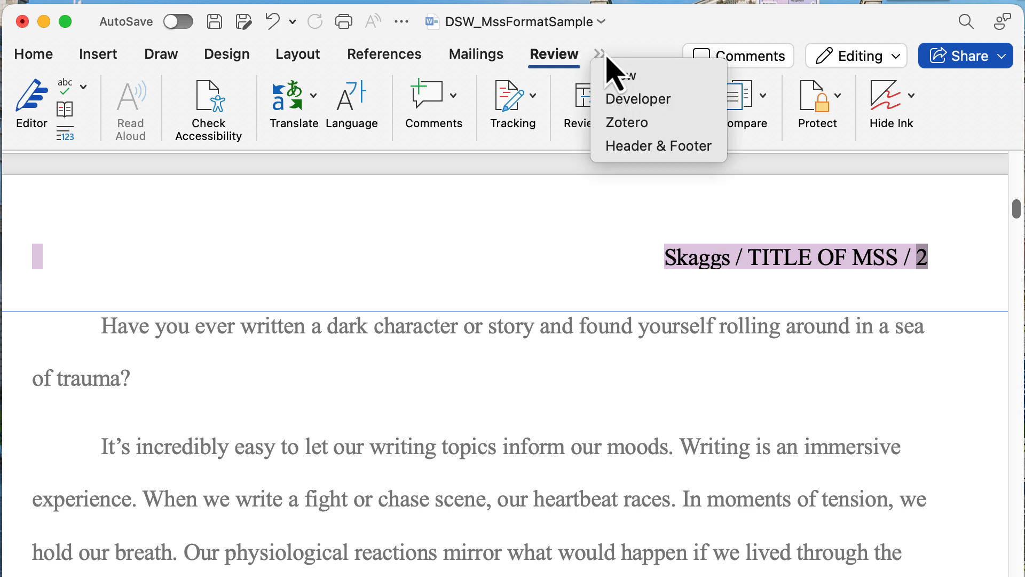
pyautogui.click(629, 150)
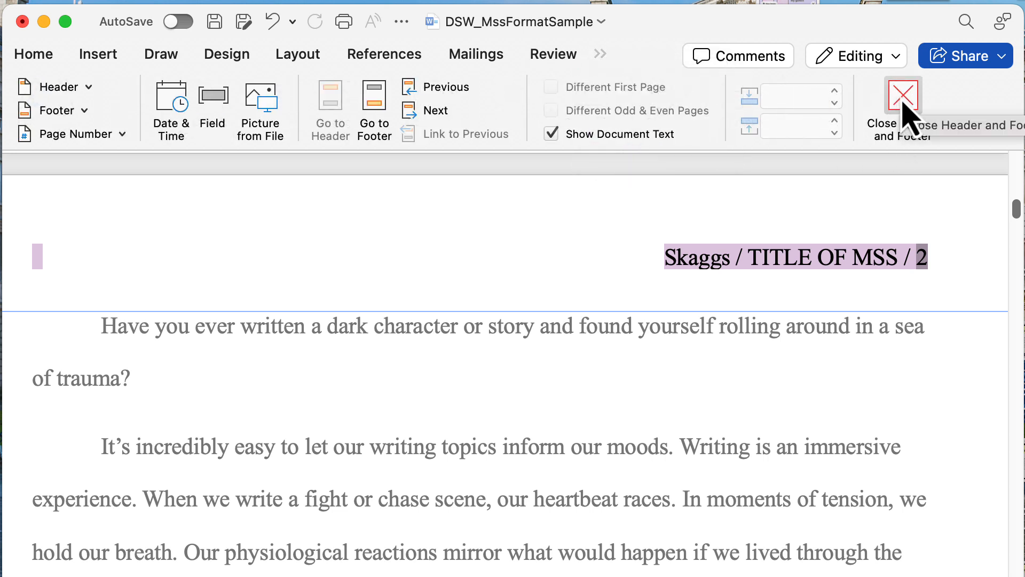
pyautogui.doubleClick(692, 404)
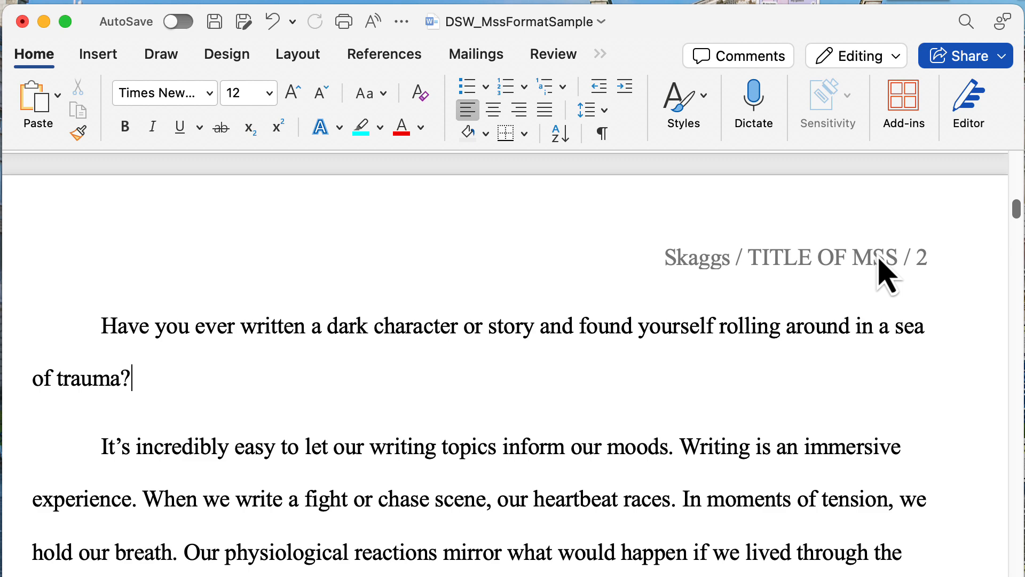
# Reopen the header above the opening paragraph, set page numbering to start at 0, and leave the header
pyautogui.scroll(15, 878, 283)
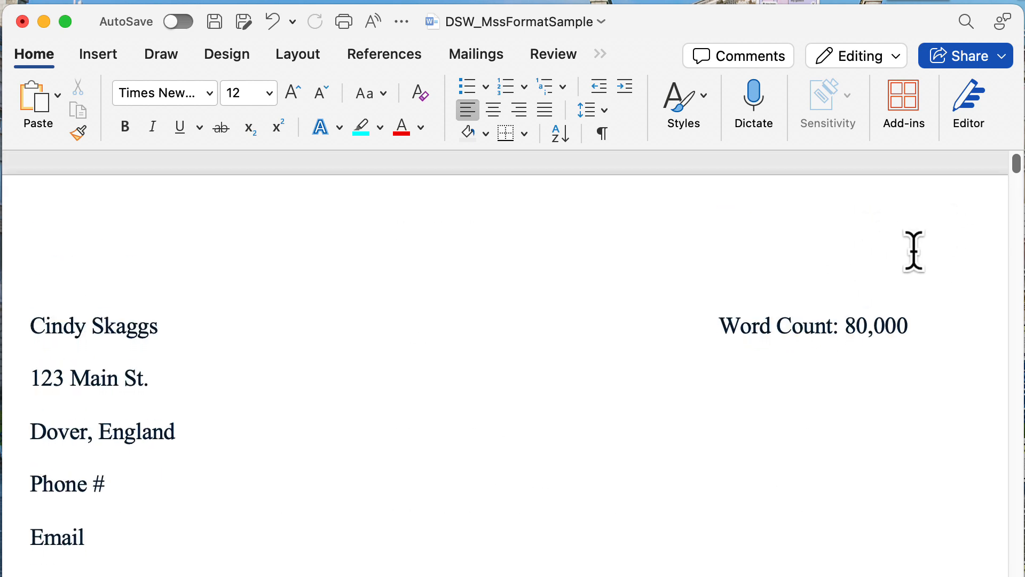
pyautogui.scroll(-10, 913, 247)
pyautogui.scroll(-10, 913, 250)
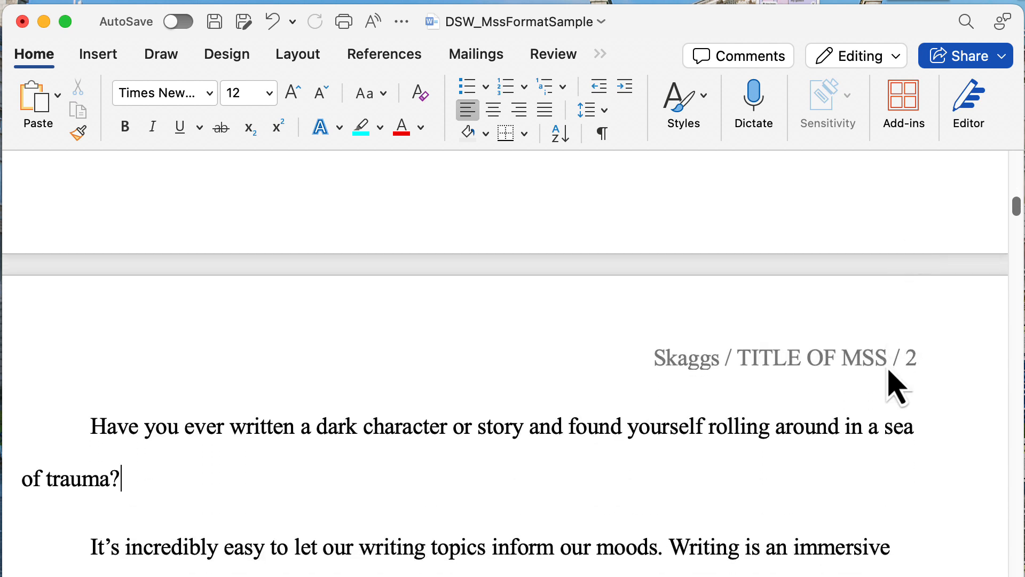
pyautogui.doubleClick(866, 367)
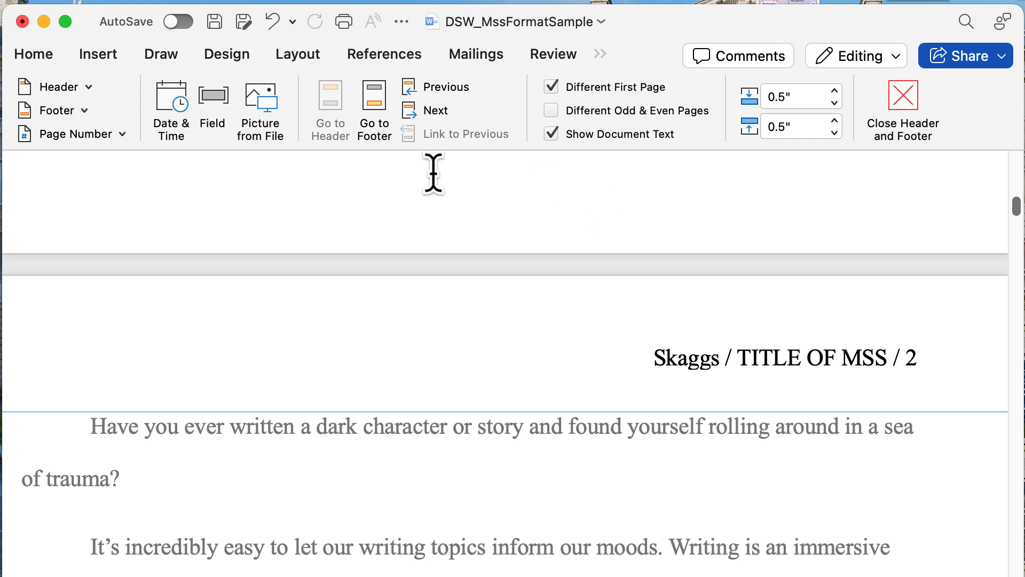
pyautogui.click(67, 138)
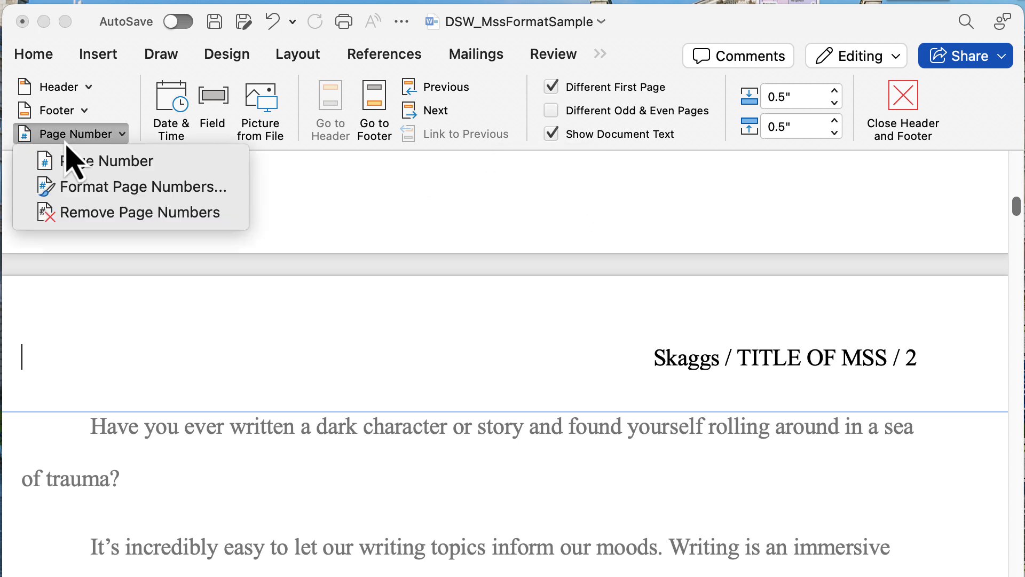
pyautogui.click(86, 192)
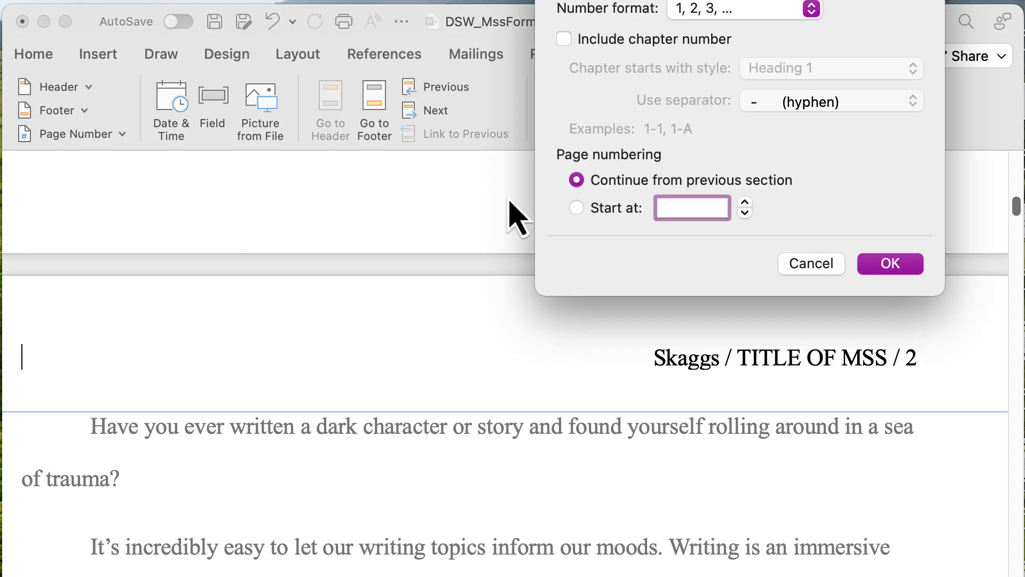
pyautogui.click(663, 210)
pyautogui.write('0')
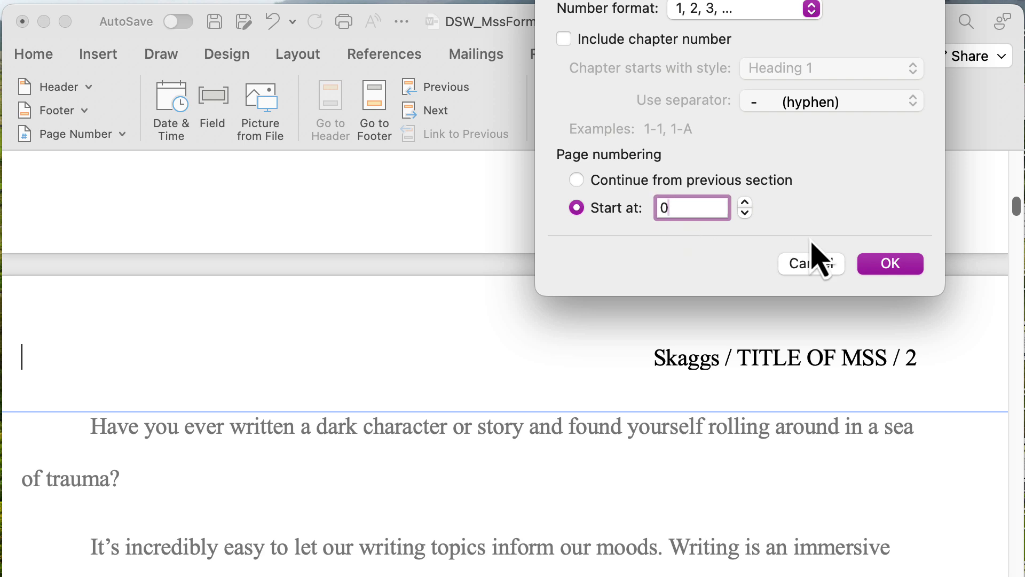
pyautogui.click(890, 264)
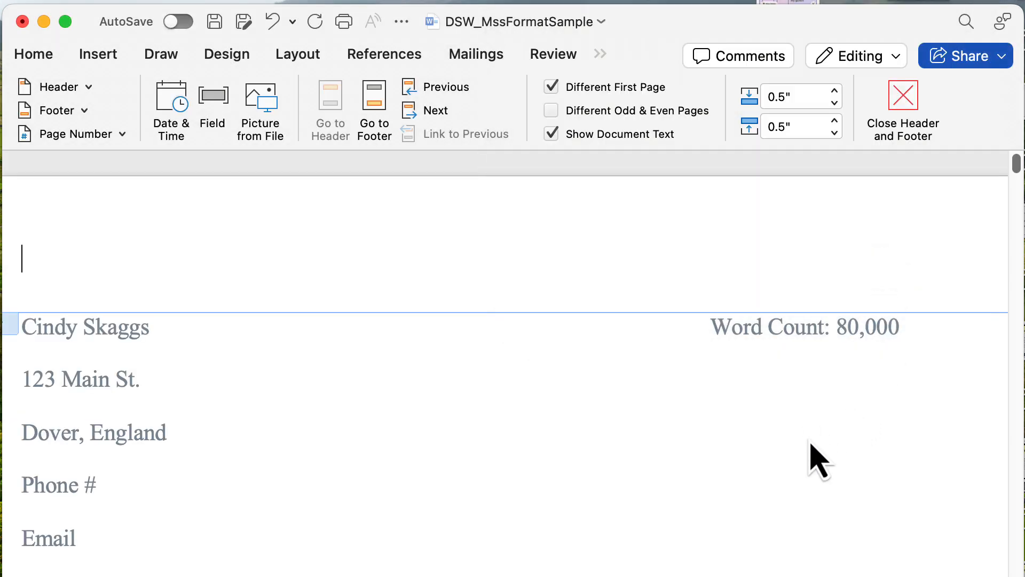
pyautogui.doubleClick(817, 460)
# Check the page numbers in the headers of the first two pages of body text
pyautogui.scroll(-10, 808, 435)
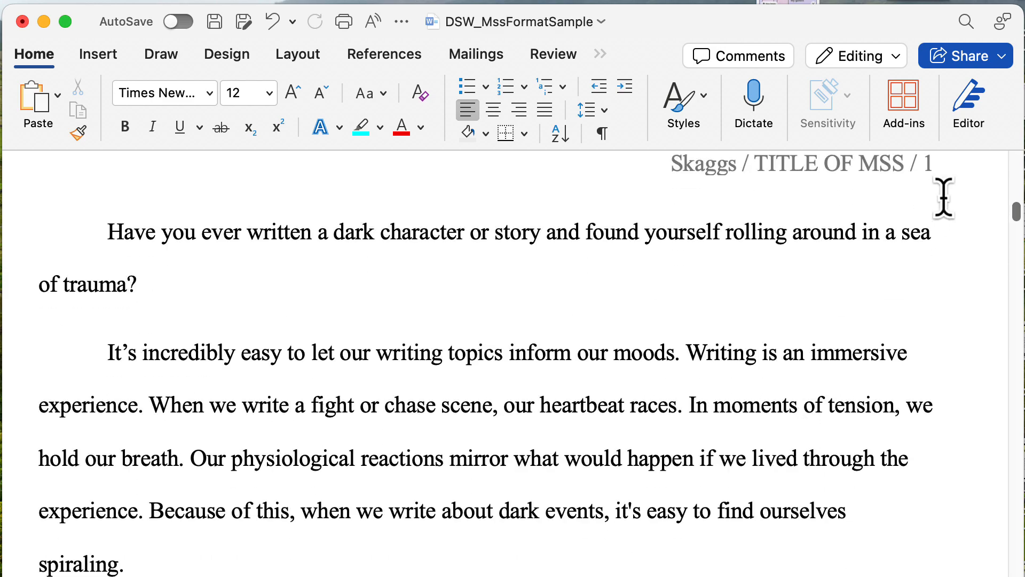
pyautogui.scroll(-20, 950, 187)
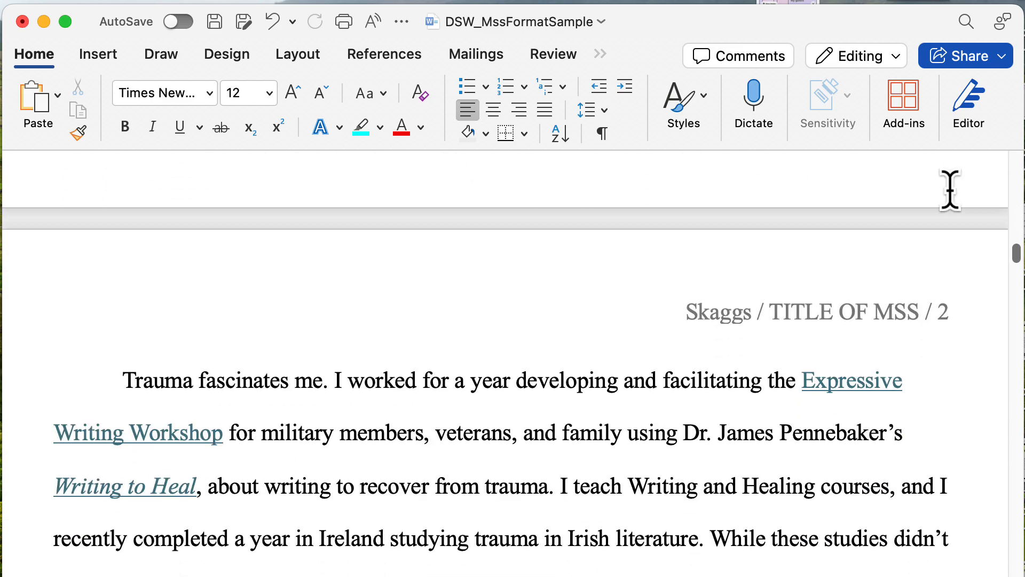
pyautogui.scroll(15, 950, 191)
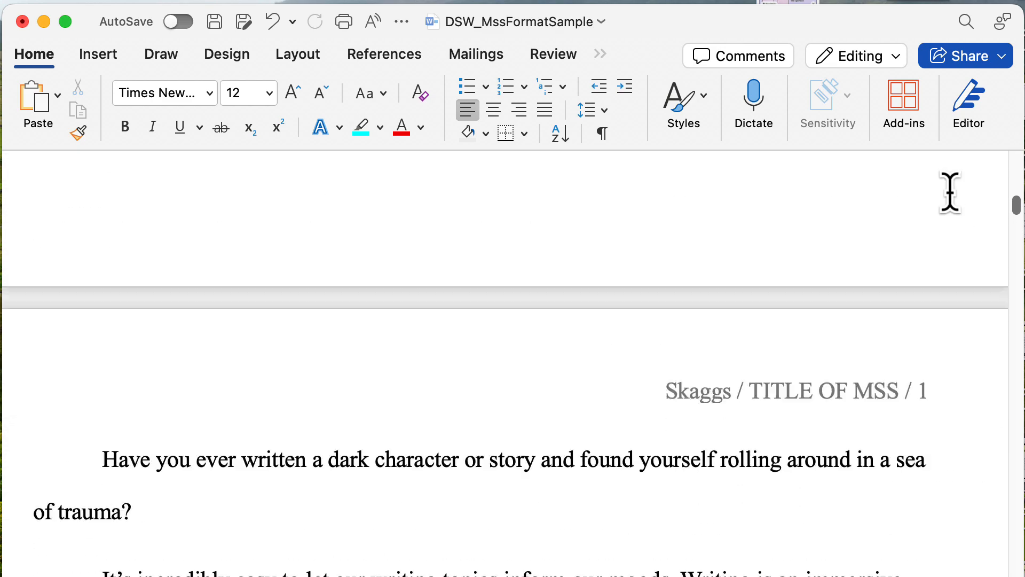
pyautogui.scroll(-10, 948, 187)
pyautogui.scroll(3, 924, 206)
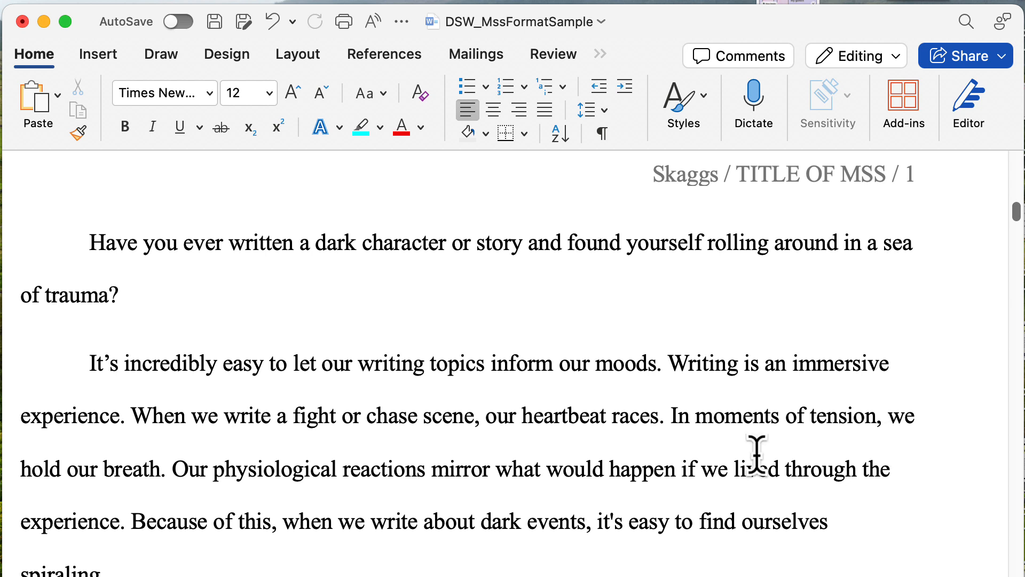
pyautogui.moveTo(85, 235); pyautogui.dragTo(114, 354)
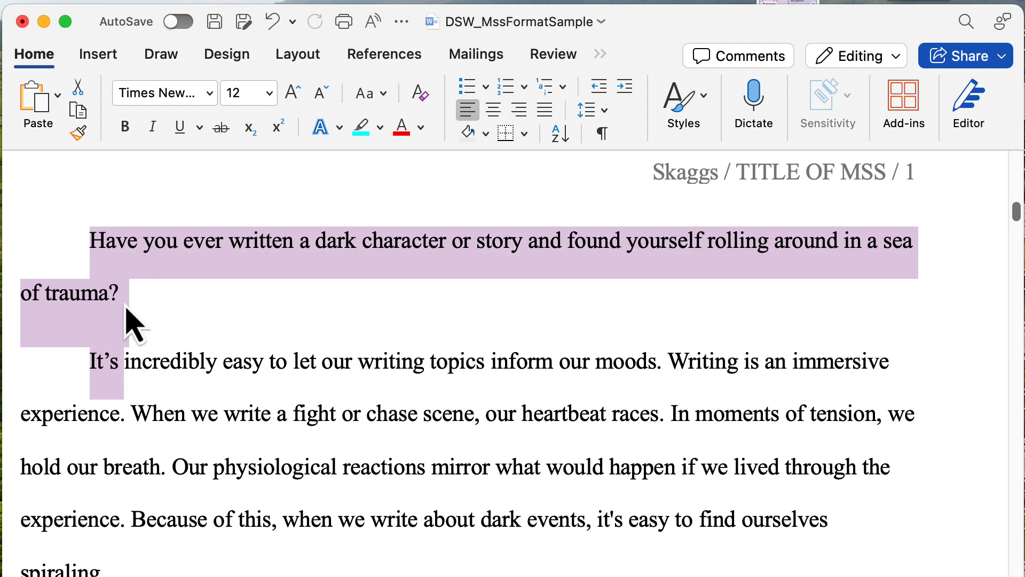
pyautogui.scroll(-5, 131, 320)
pyautogui.click(118, 427)
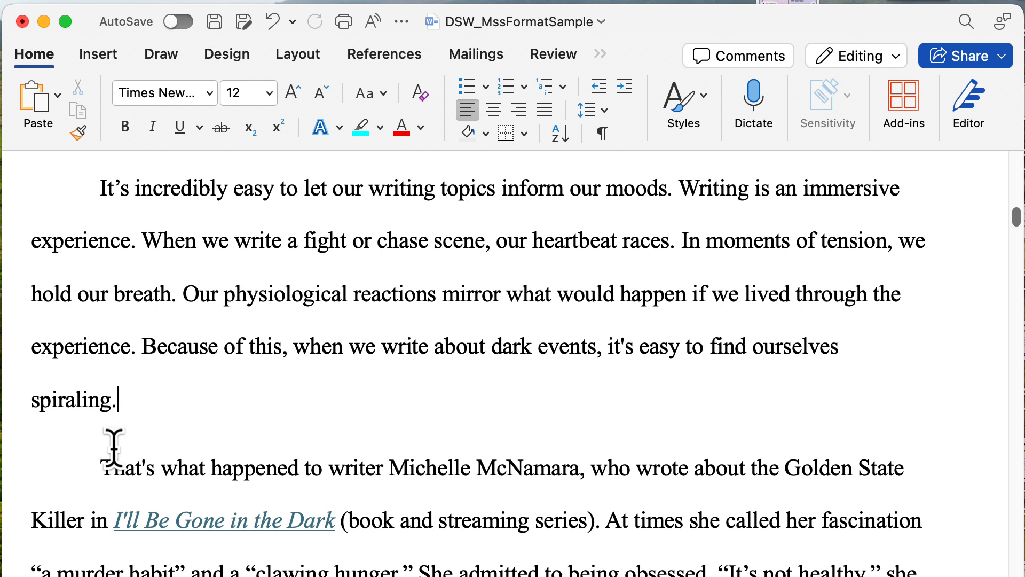
pyautogui.scroll(10, 212, 331)
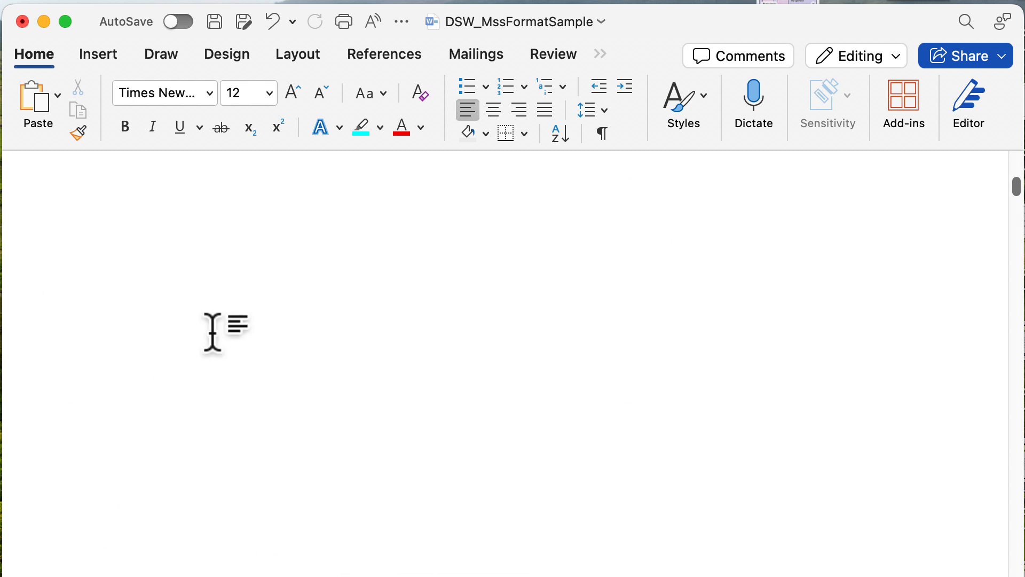
pyautogui.scroll(-6, 212, 332)
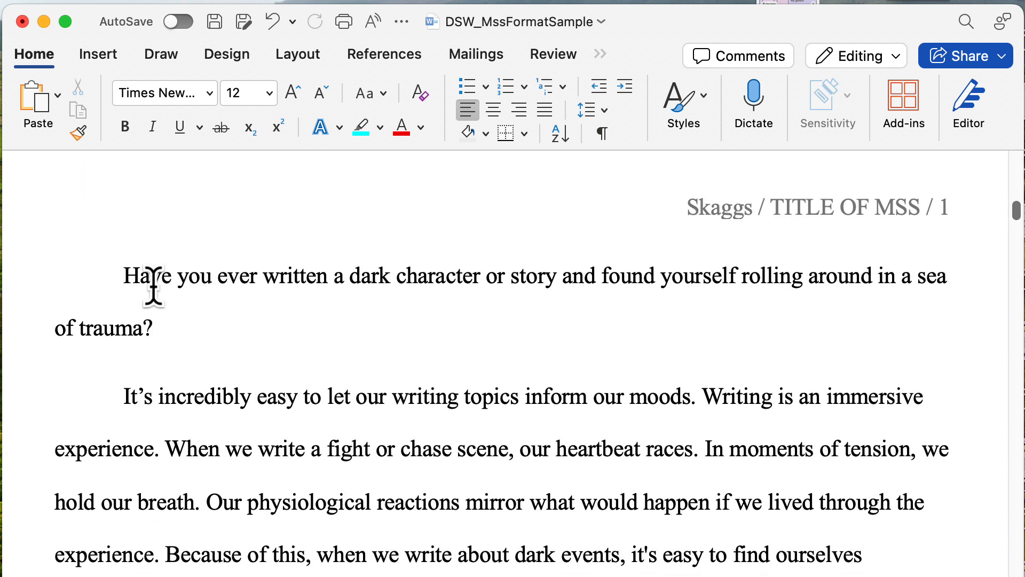
# Select the manuscript text from the opening paragraph to the end and open its detailed line spacing options
pyautogui.moveTo(124, 267); pyautogui.dragTo(419, 568)
pyautogui.scroll(15, 419, 570)
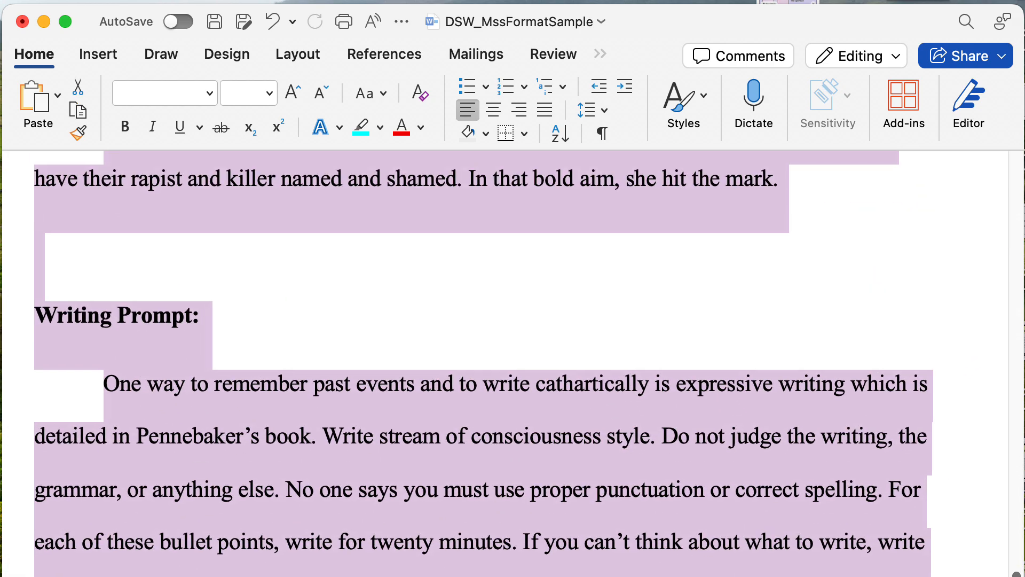
pyautogui.scroll(20, 505, 363)
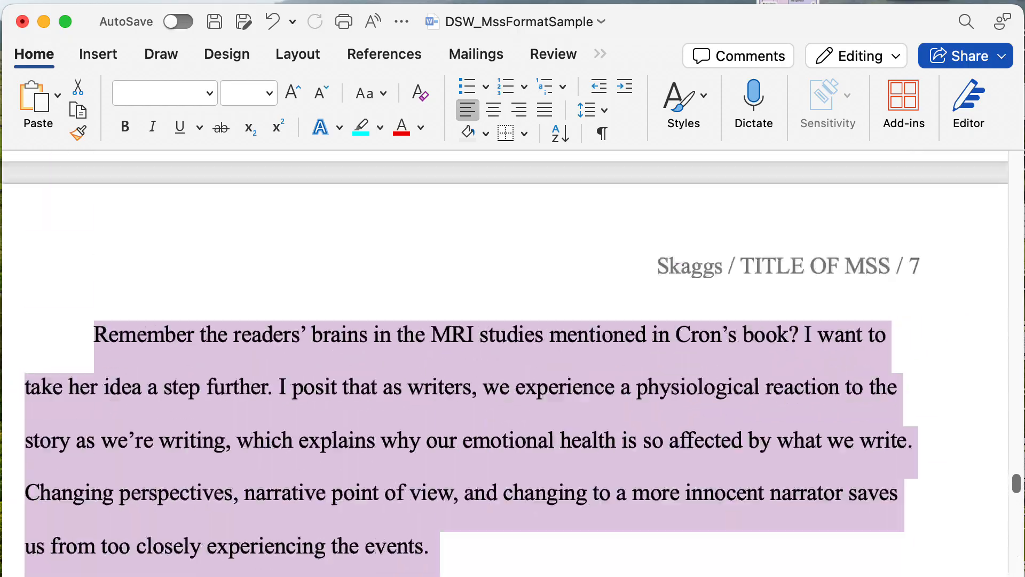
pyautogui.scroll(20, 505, 364)
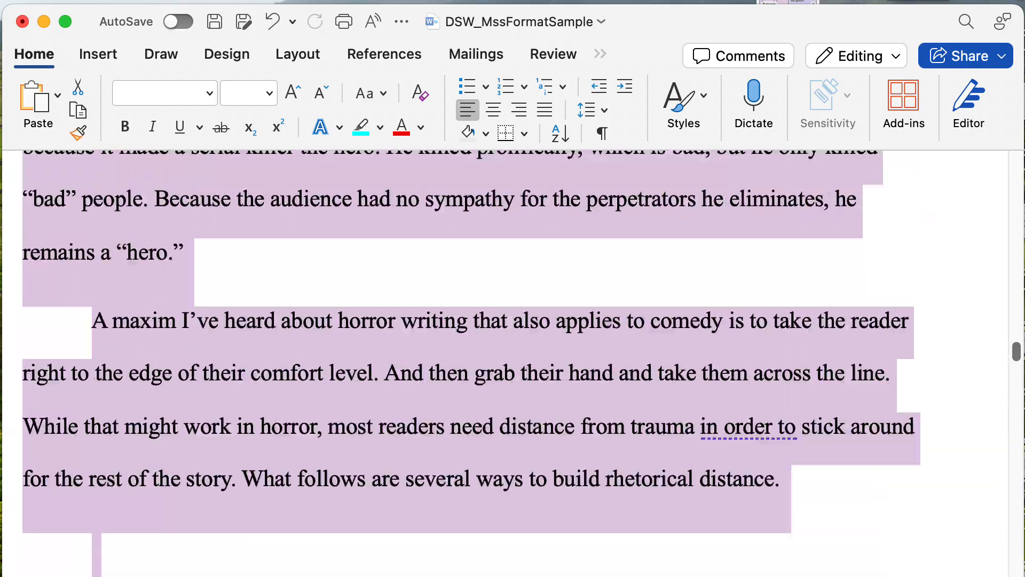
pyautogui.scroll(20, 505, 363)
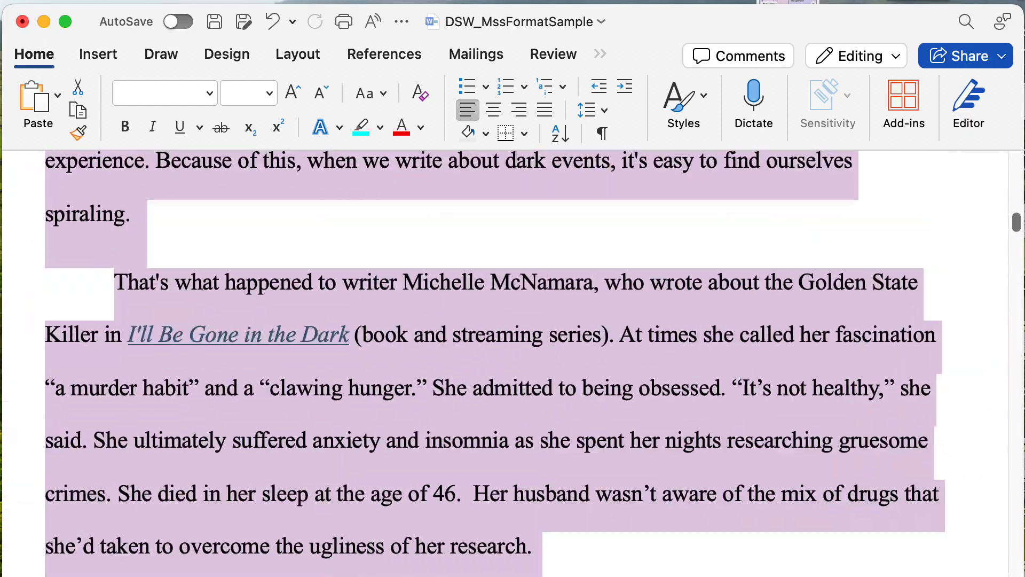
pyautogui.scroll(20, 416, 570)
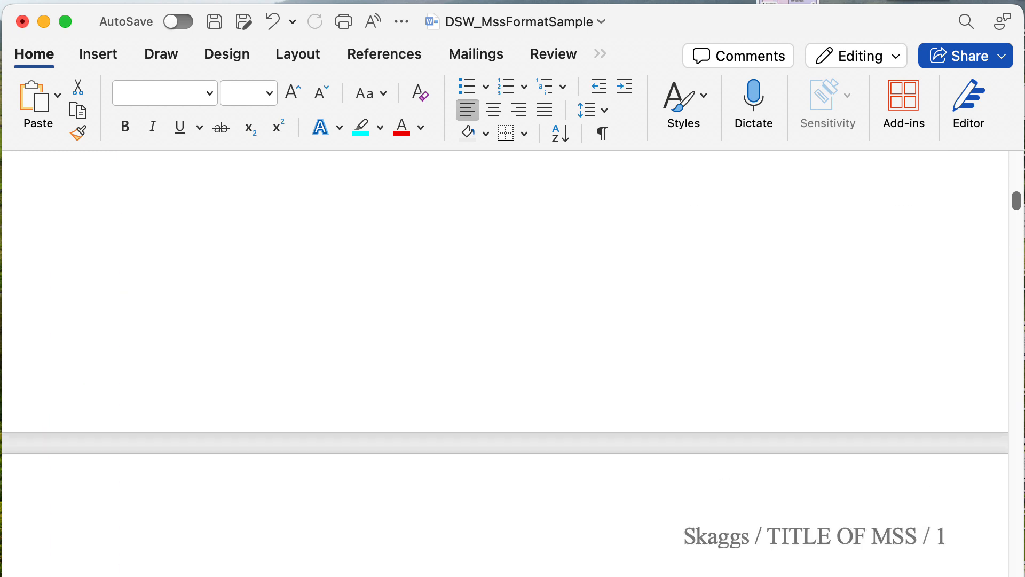
pyautogui.scroll(-5, 416, 570)
pyautogui.scroll(-10, 416, 570)
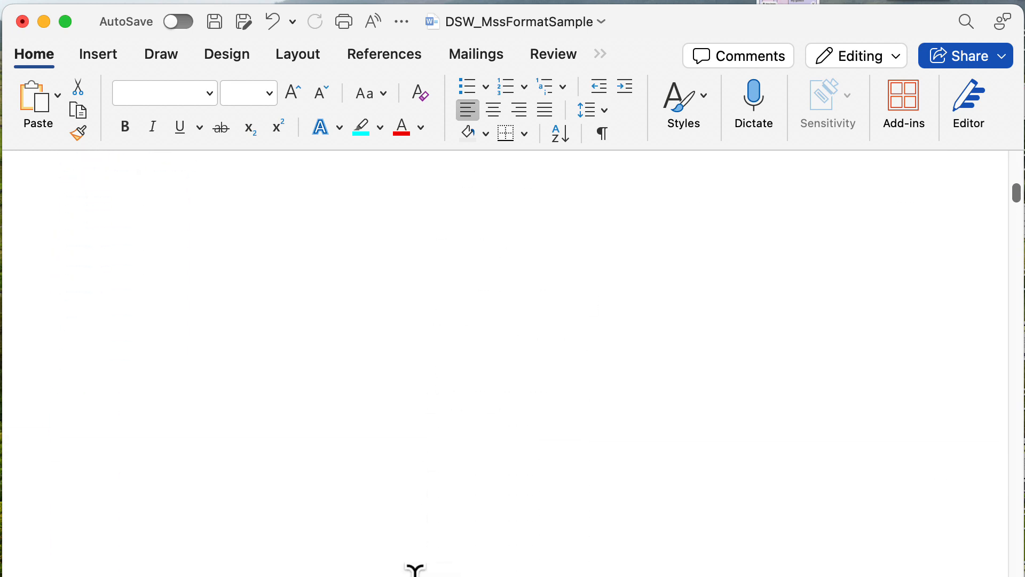
pyautogui.scroll(-1, 554, 388)
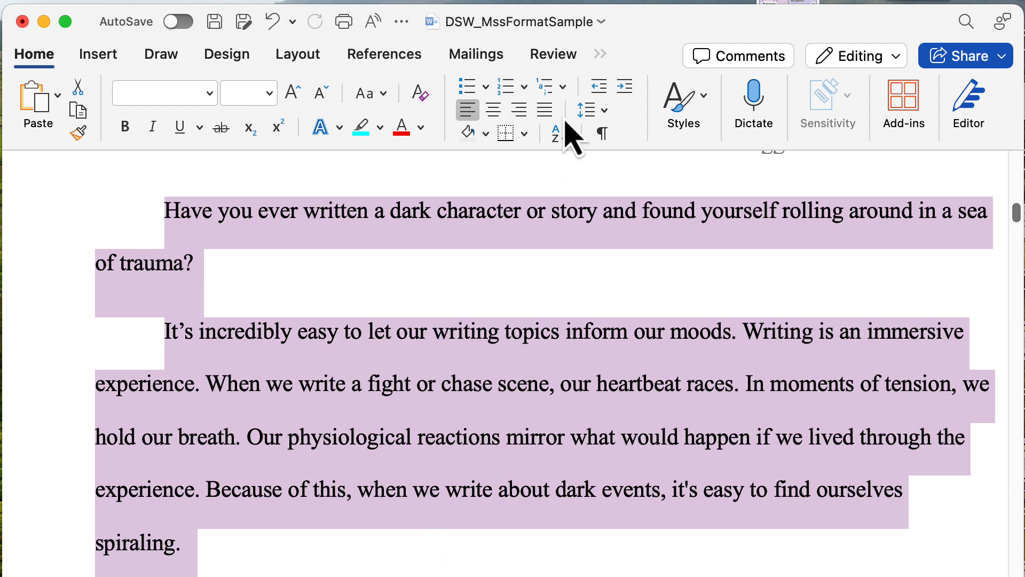
pyautogui.click(598, 111)
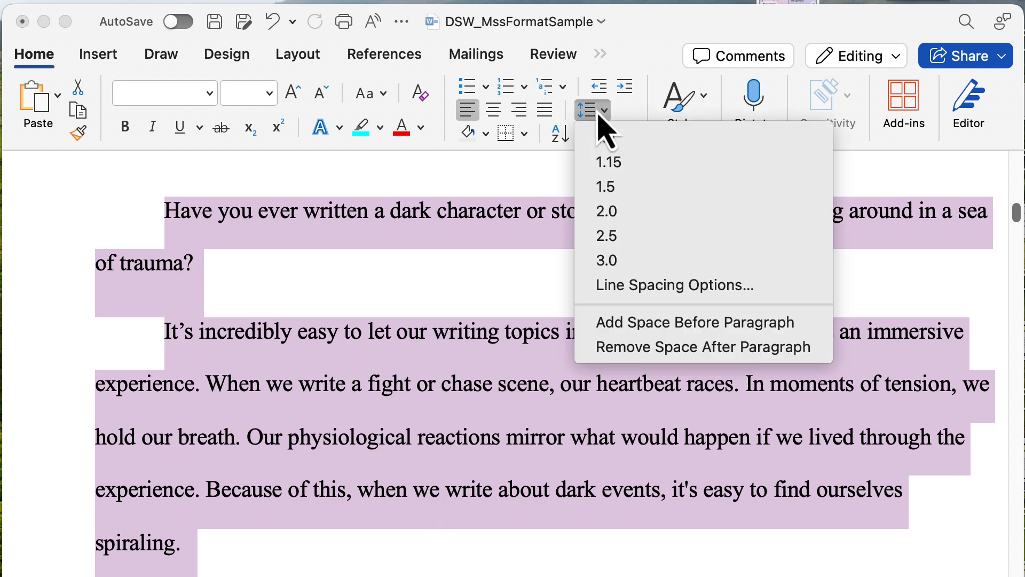
pyautogui.click(613, 289)
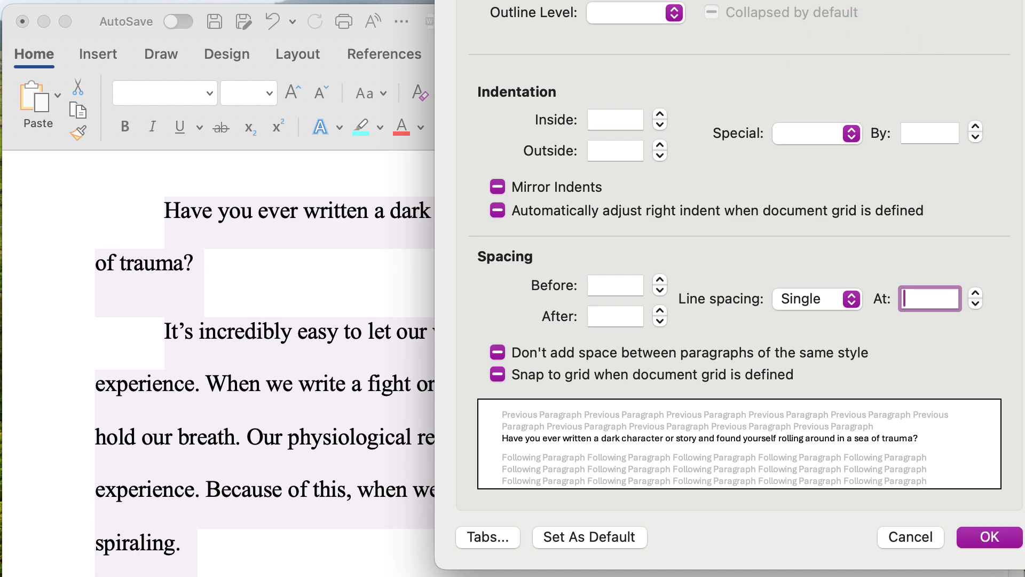
# Set the selected text's alignment to Left and both the inside and outside indentation to 0
pyautogui.moveTo(860, 0); pyautogui.dragTo(787, 25)
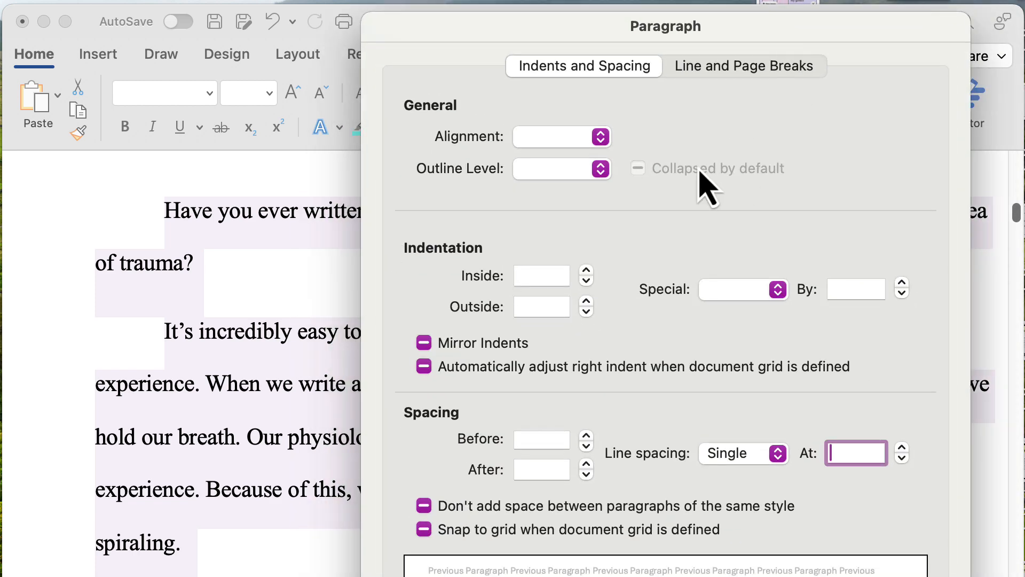
pyautogui.click(566, 143)
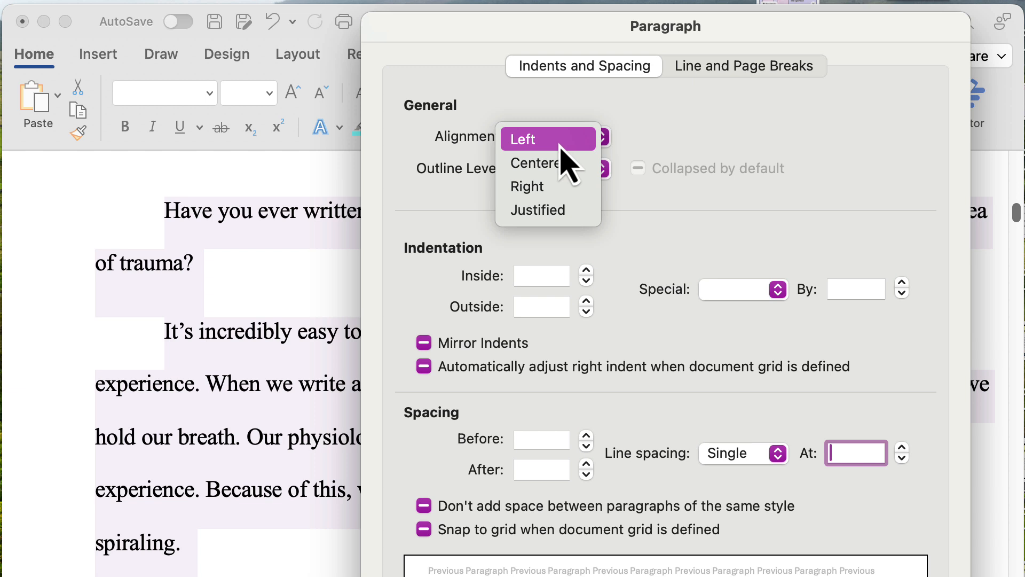
pyautogui.click(560, 147)
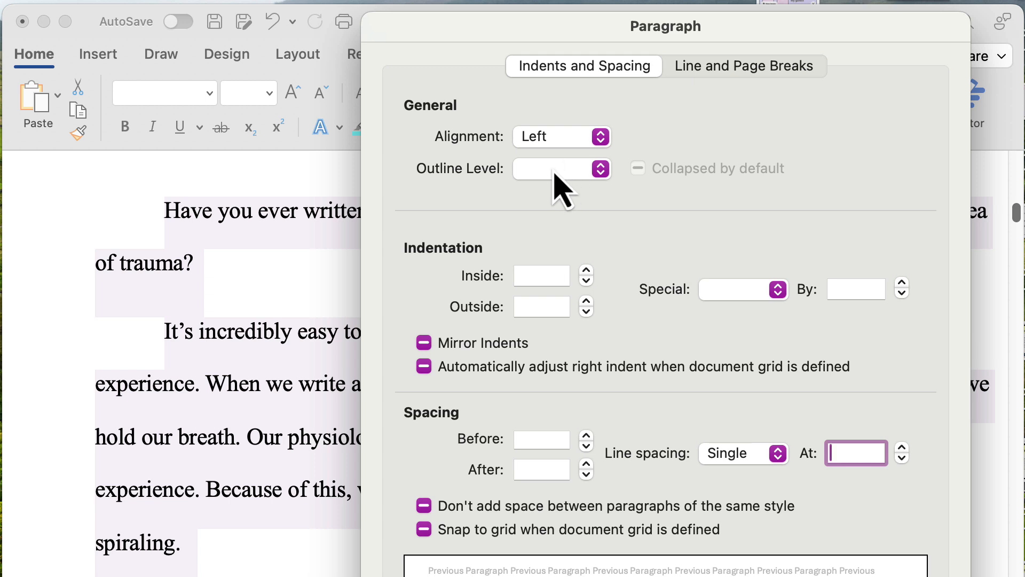
pyautogui.click(540, 276)
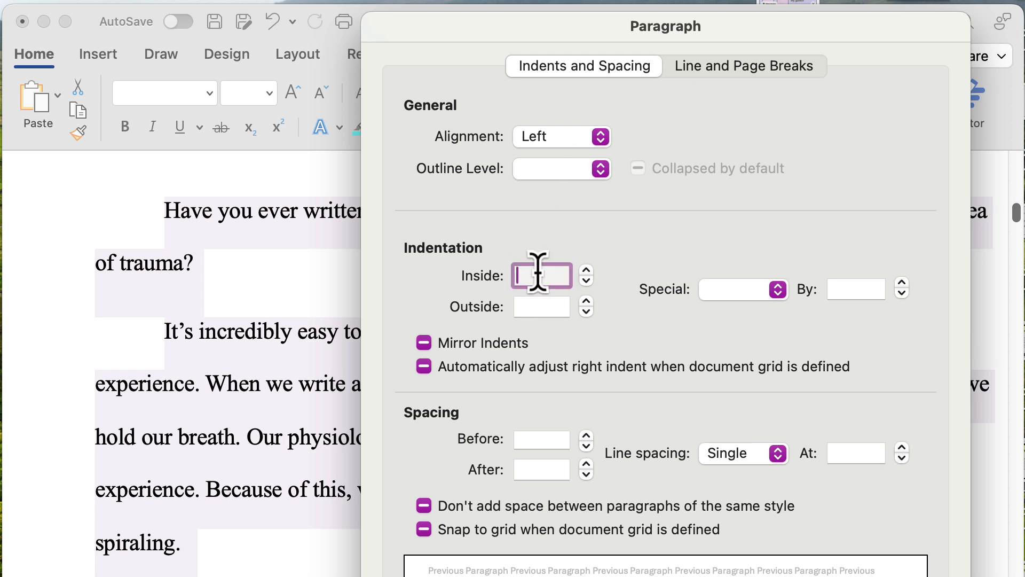
pyautogui.write('00')
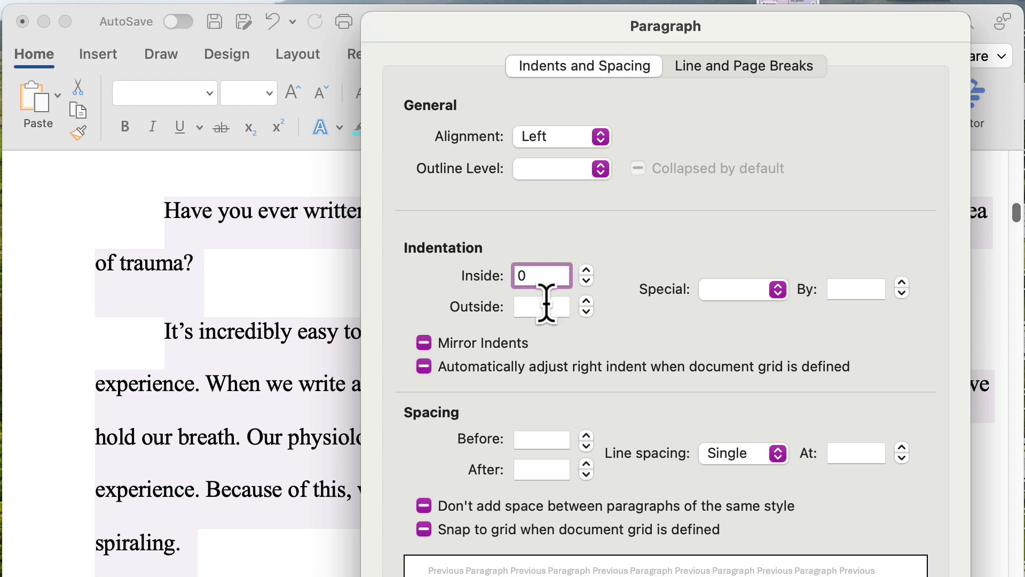
pyautogui.click(546, 305)
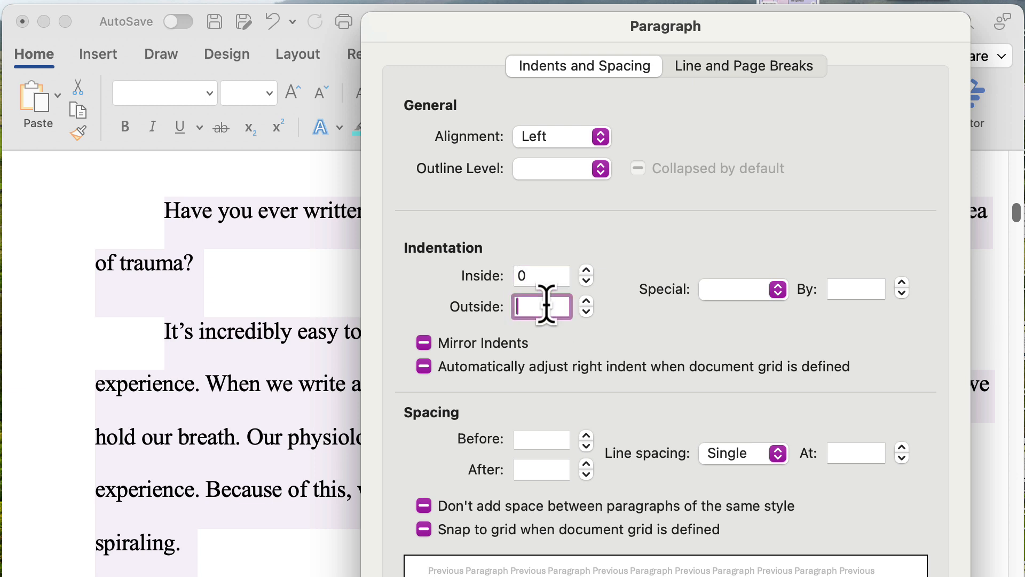
# Set the paragraph spacing before and after to 0 and the line spacing to Double
pyautogui.click(531, 438)
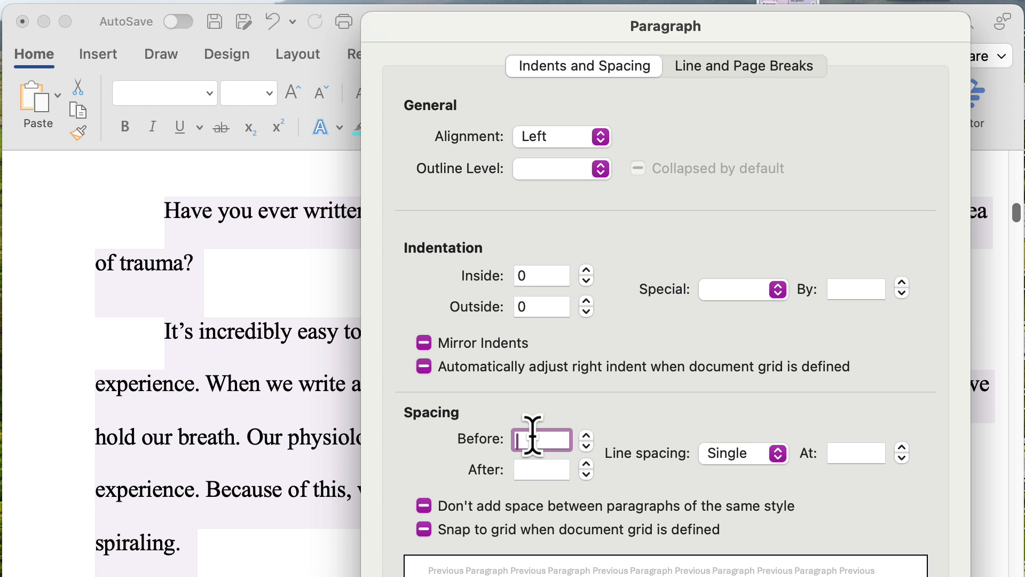
pyautogui.write('0')
pyautogui.click(543, 470)
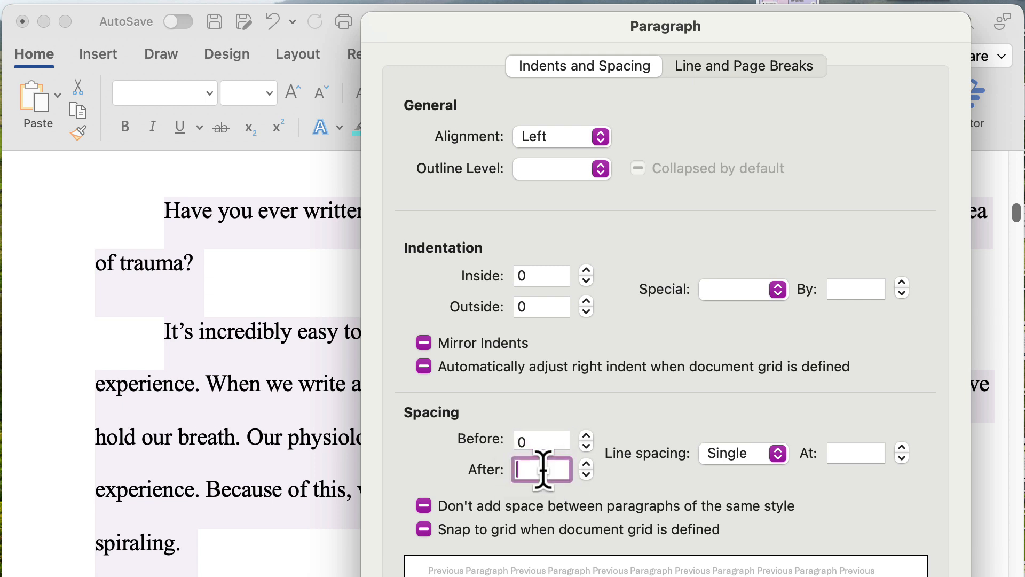
pyautogui.write('-')
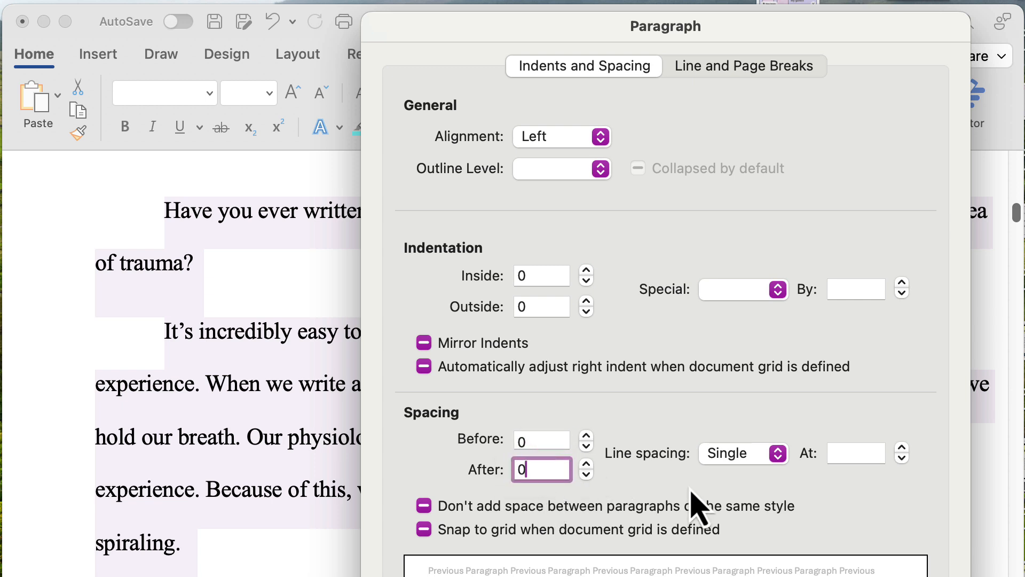
pyautogui.click(737, 455)
pyautogui.click(731, 498)
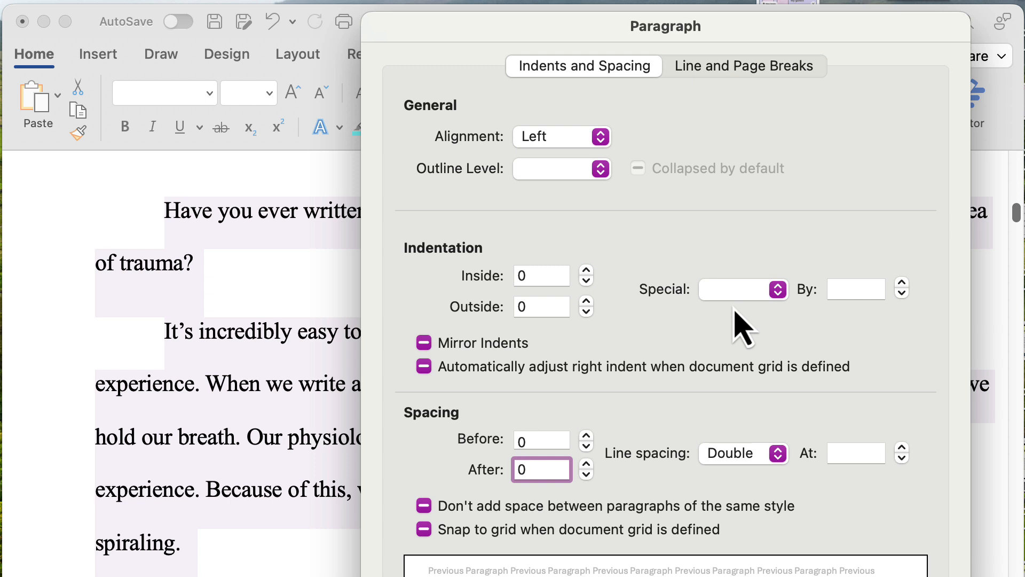
# Give the selected paragraphs a 0.5" first-line special indent and apply the paragraph settings
pyautogui.click(738, 289)
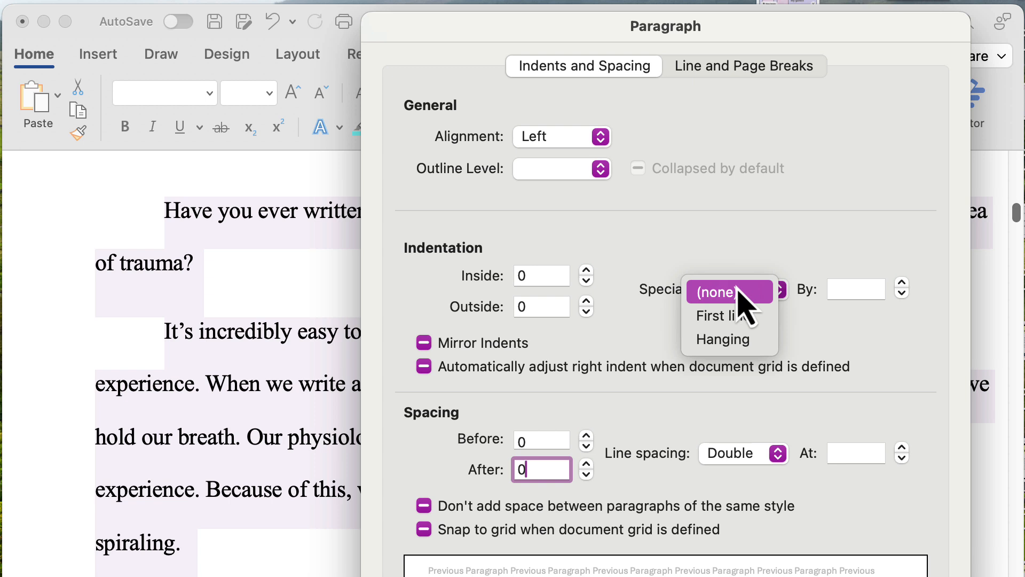
pyautogui.click(732, 331)
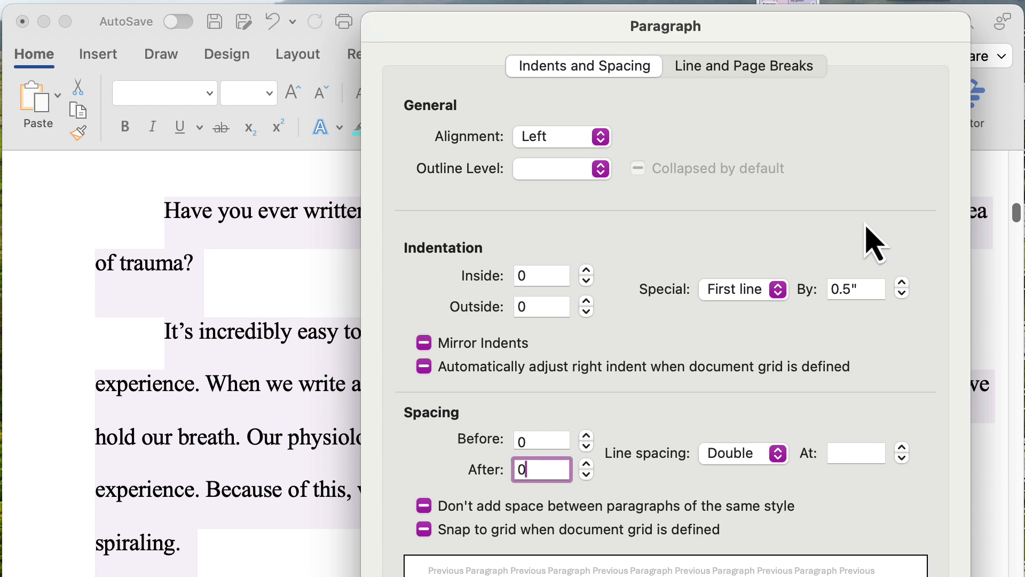
pyautogui.moveTo(876, 31); pyautogui.dragTo(879, 0)
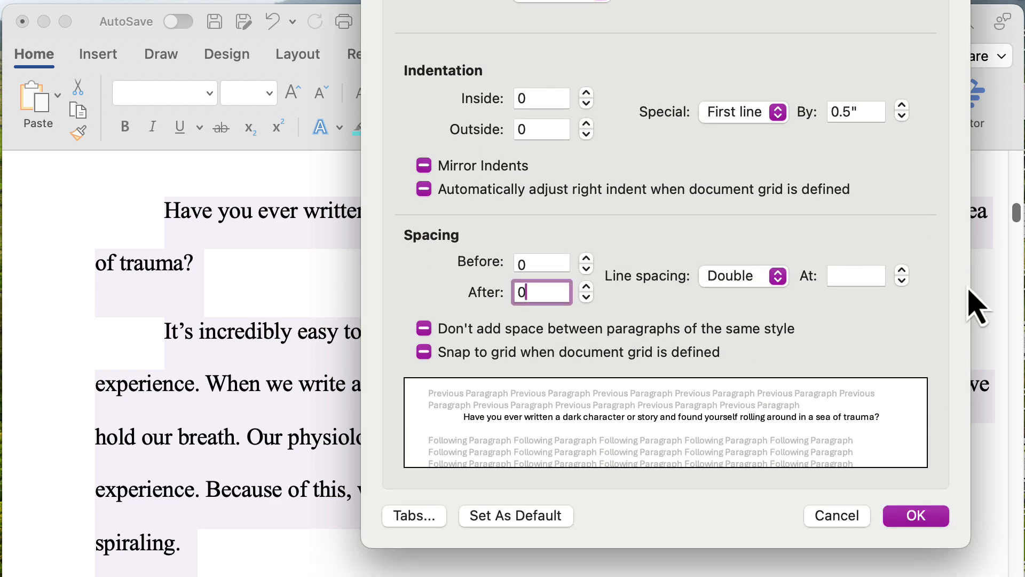
pyautogui.click(918, 518)
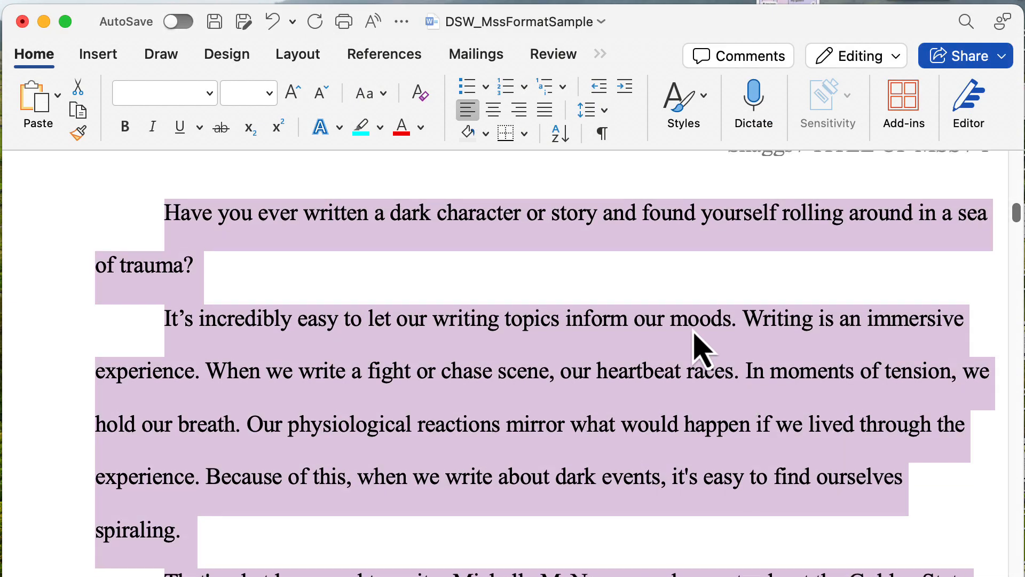
# Examine the header, first-line indents, left alignment and right margin on the first page of body text
pyautogui.scroll(5, 698, 347)
pyautogui.hscroll(-1, 698, 348)
pyautogui.click(261, 457)
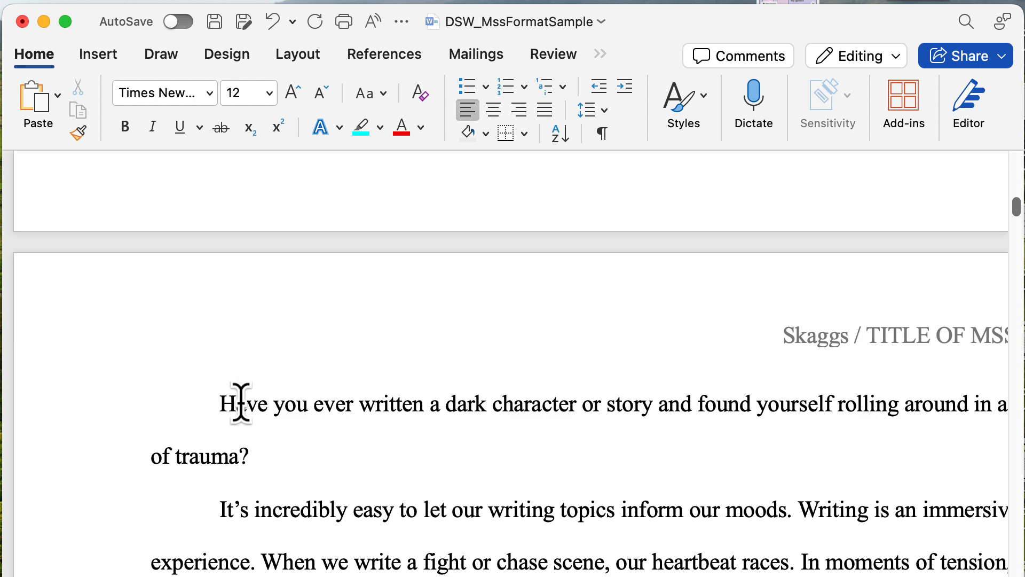
pyautogui.scroll(2, 229, 543)
pyautogui.hscroll(2, 229, 543)
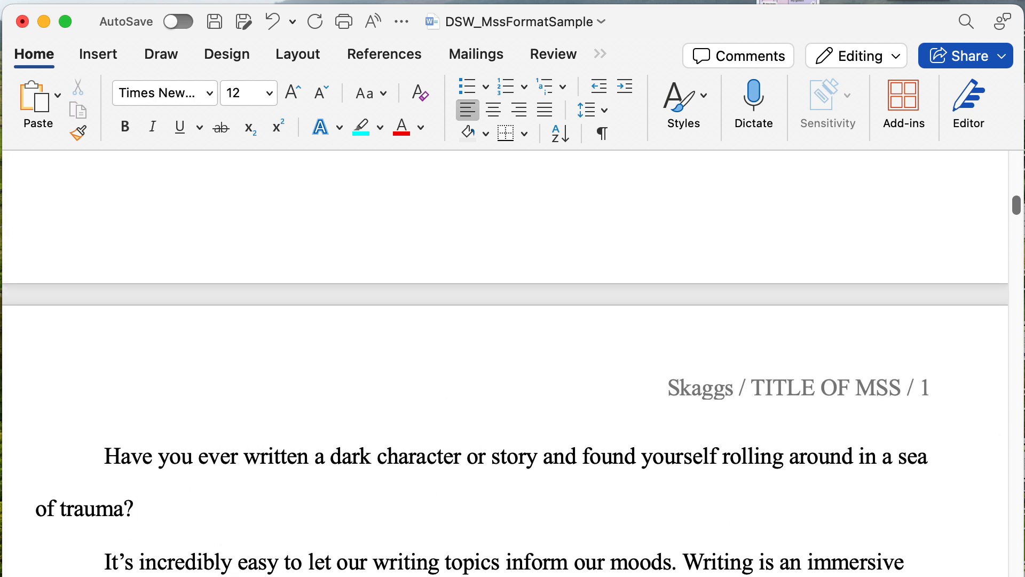
pyautogui.scroll(-3, 450, 522)
pyautogui.hscroll(-2, 126, 435)
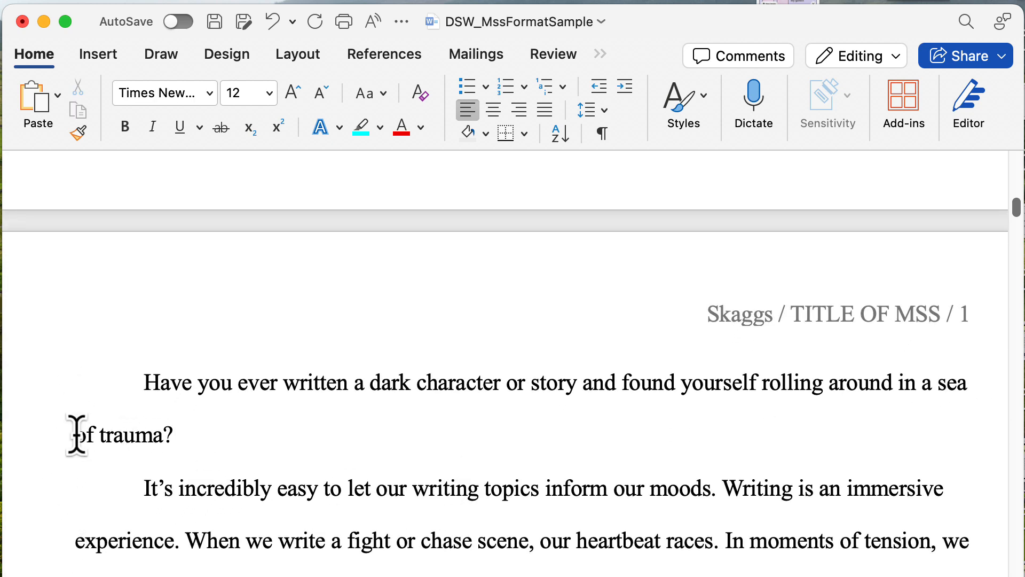
pyautogui.hscroll(-4, 76, 435)
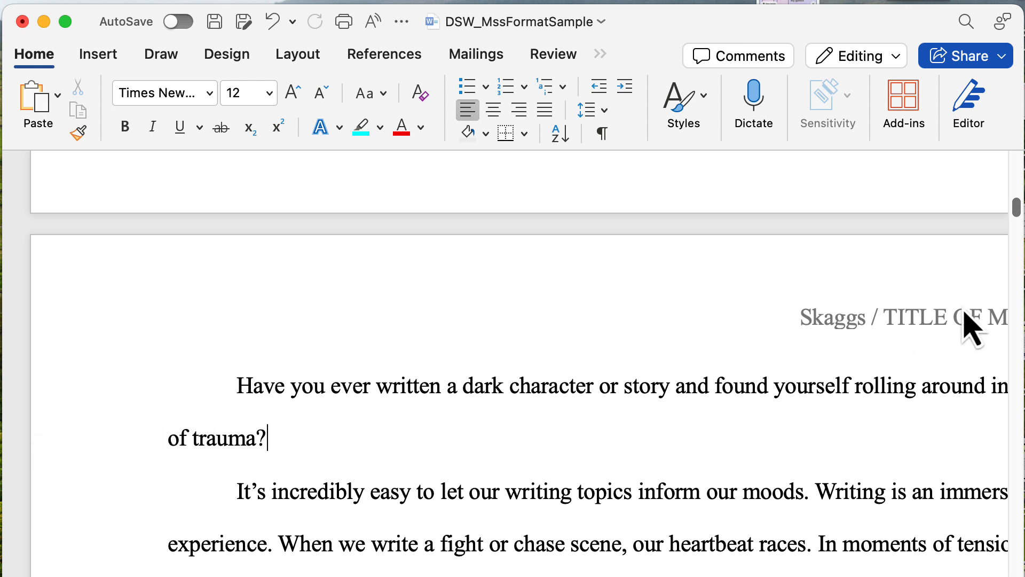
pyautogui.hscroll(9, 655, 355)
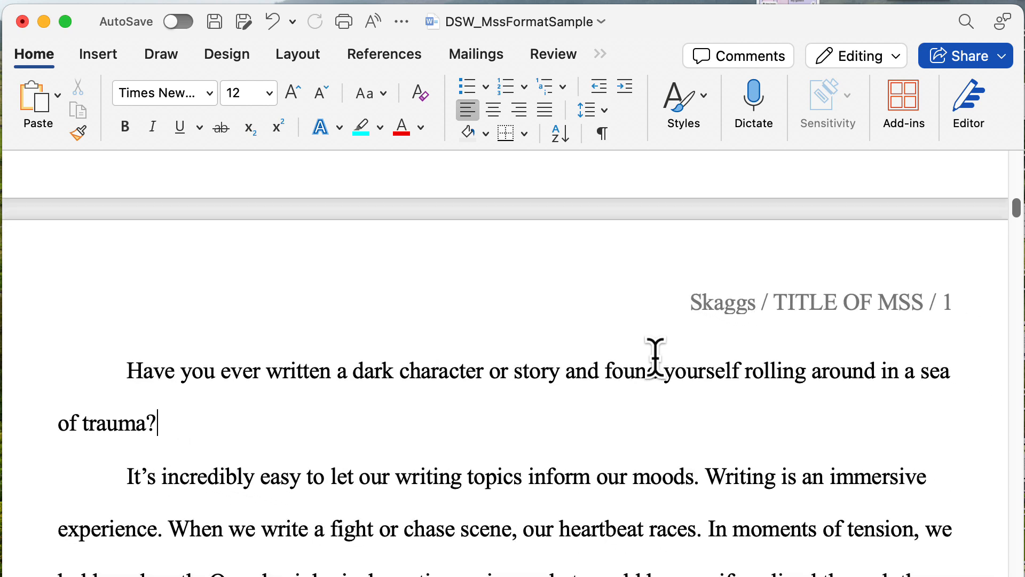
pyautogui.scroll(-5, 861, 457)
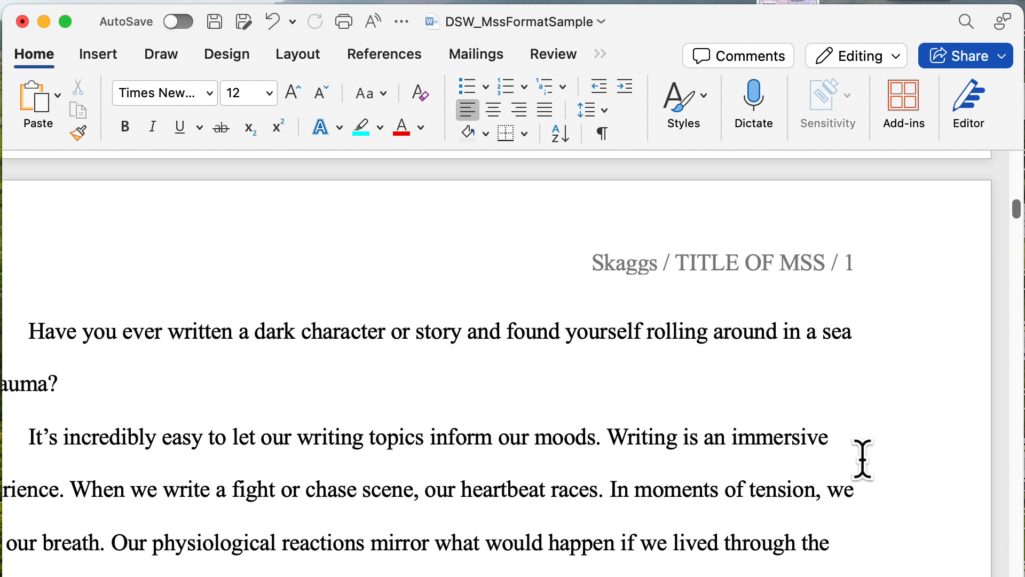
pyautogui.scroll(1, 851, 476)
pyautogui.hscroll(-5, 328, 389)
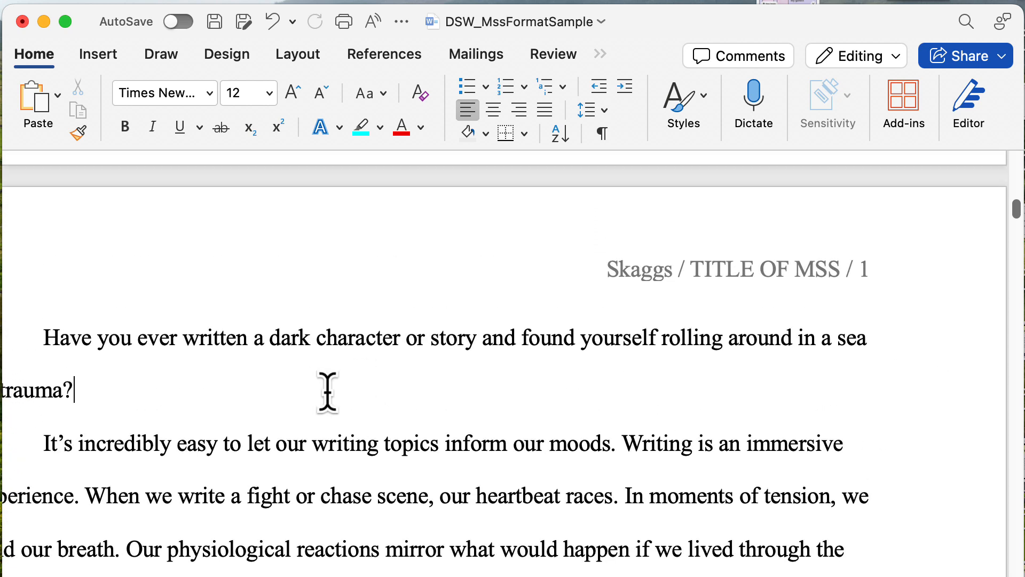
pyautogui.scroll(3, 303, 393)
# Select the opening paragraph, try right alignment on it, and switch it to justified
pyautogui.moveTo(204, 400); pyautogui.dragTo(126, 348)
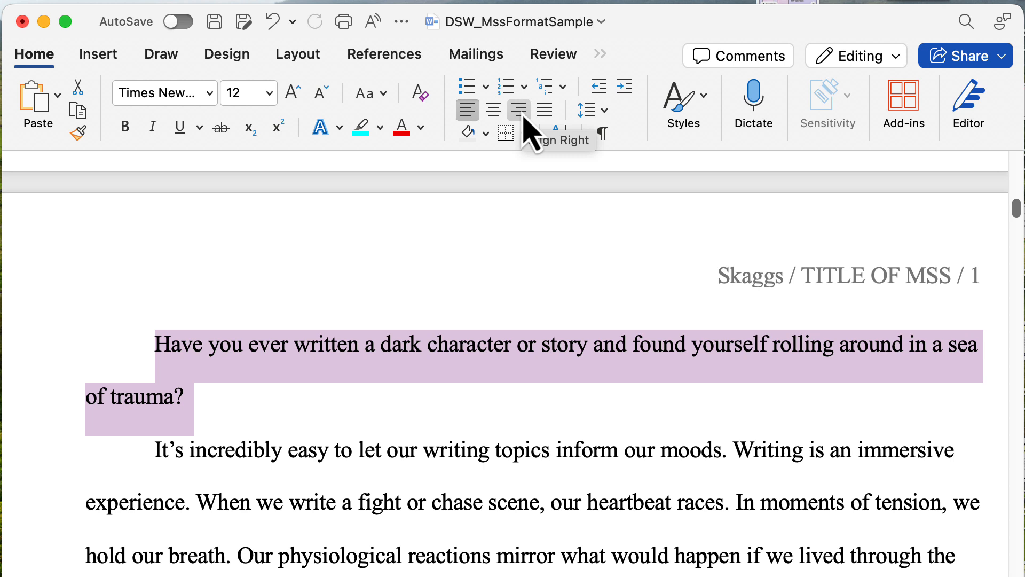
pyautogui.click(519, 110)
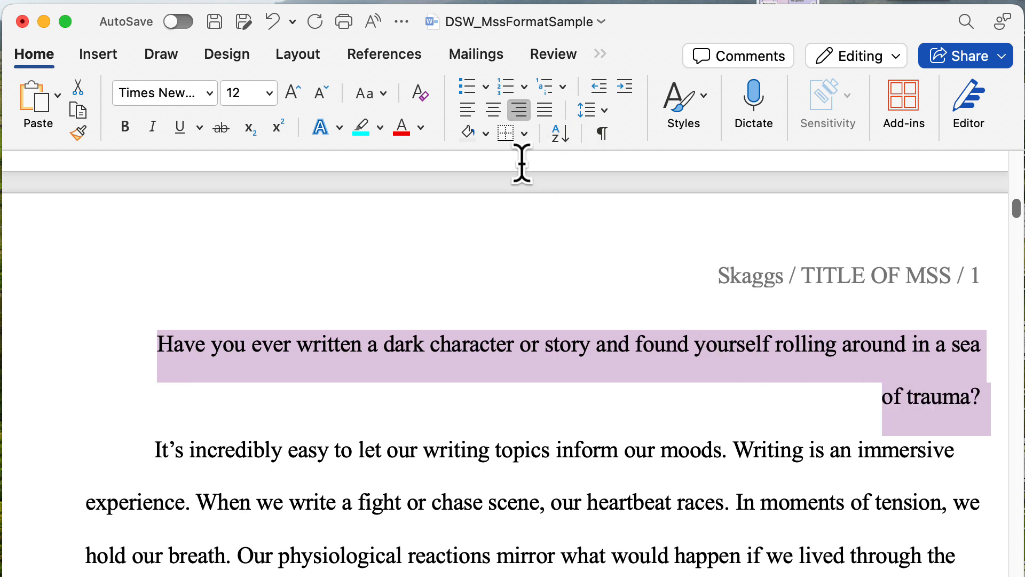
pyautogui.click(545, 112)
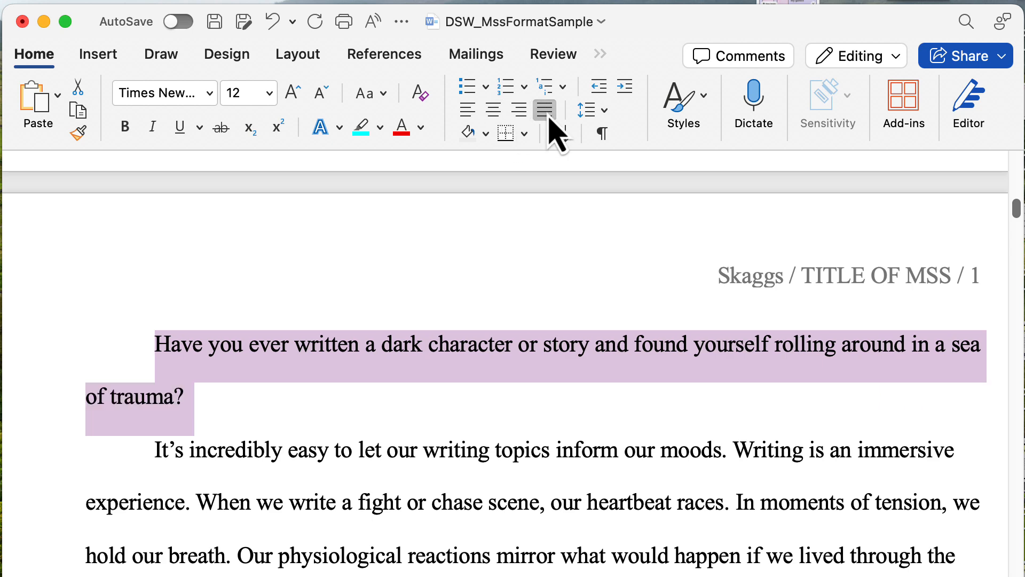
pyautogui.click(391, 465)
# Justify the paragraph beginning "It's incredibly easy" to compare its right edge, and return it to left alignment
pyautogui.scroll(-3, 481, 459)
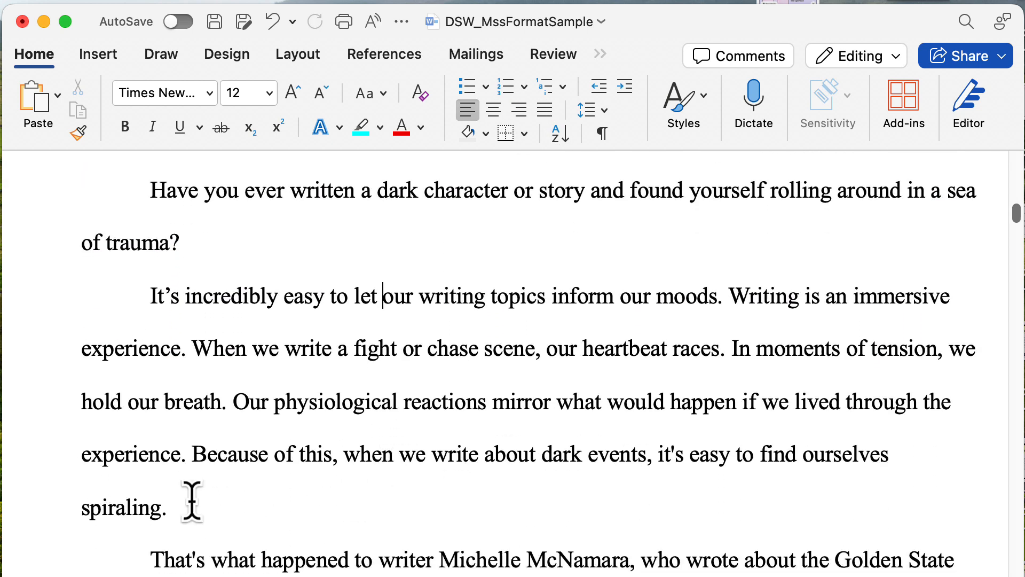
pyautogui.moveTo(193, 499); pyautogui.dragTo(181, 305)
pyautogui.click(544, 110)
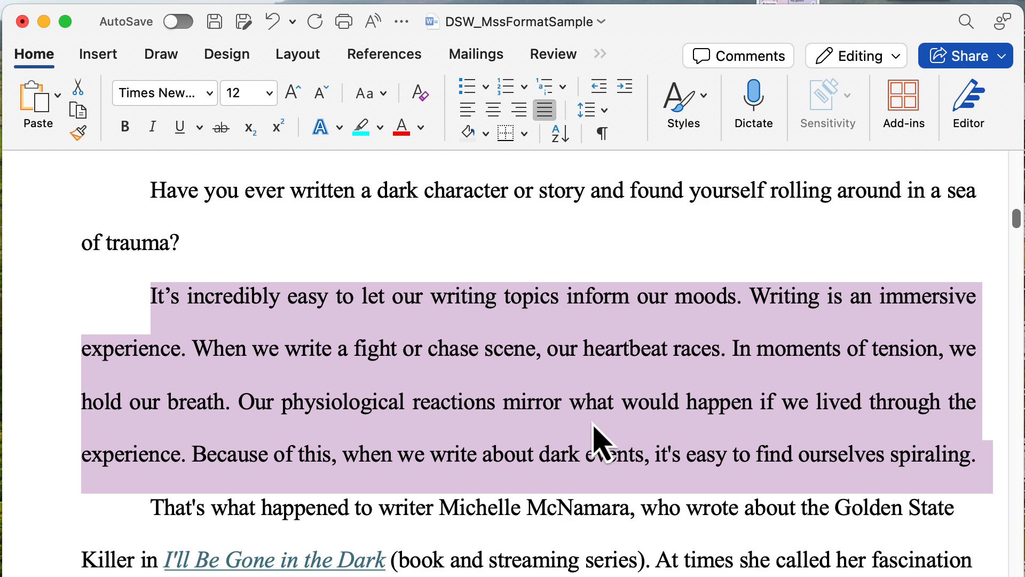
pyautogui.hscroll(5, 594, 424)
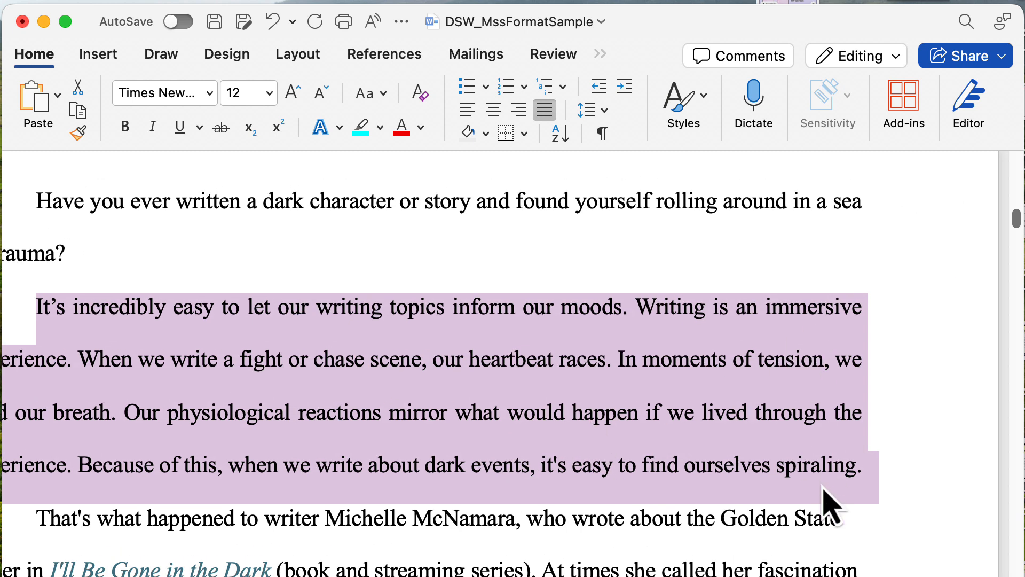
pyautogui.click(468, 109)
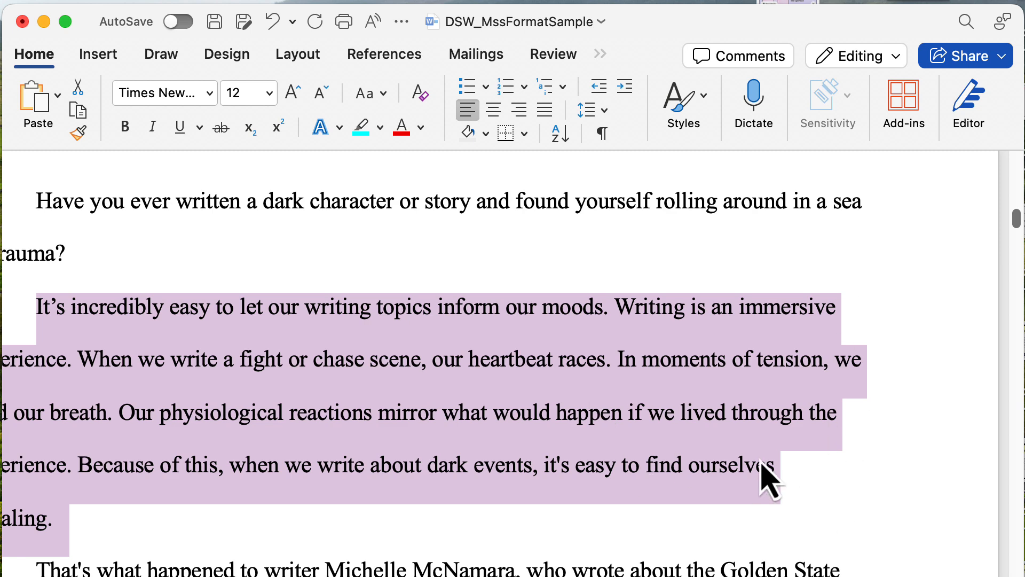
pyautogui.hscroll(-5, 897, 339)
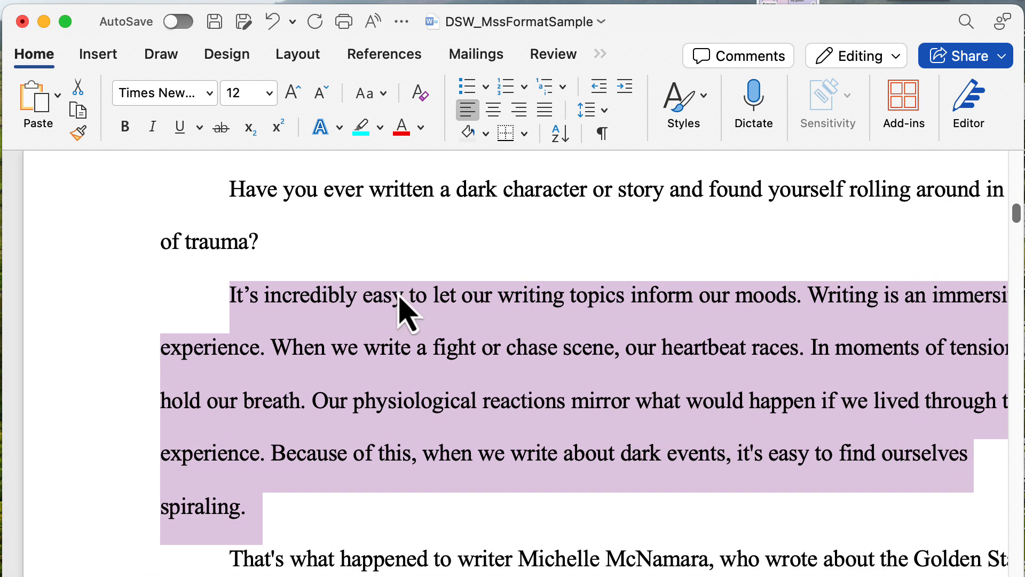
pyautogui.click(183, 286)
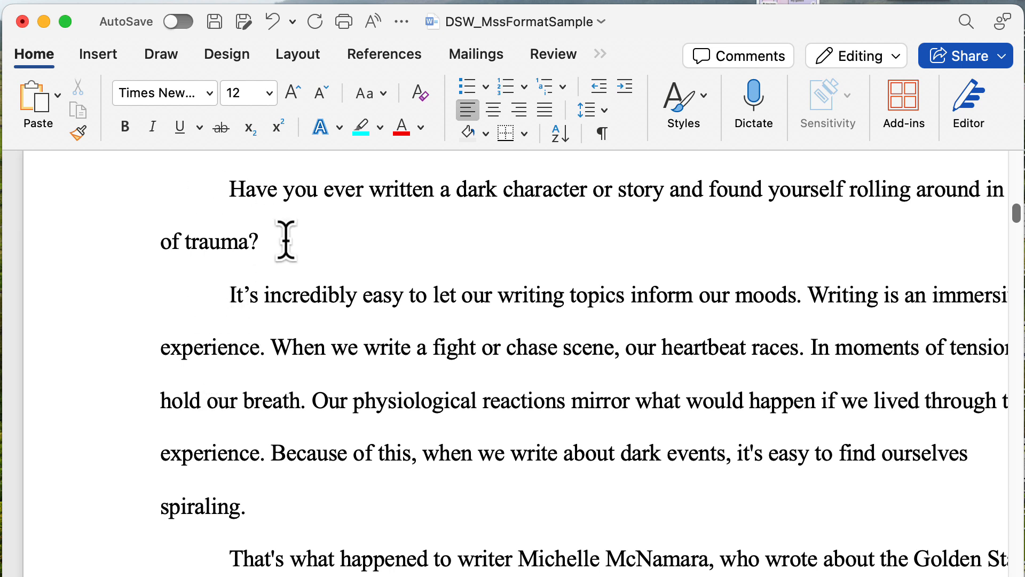
# Add a test paragraph reading "Rere;lakjsdf" below the opening paragraph, followed by an empty one
pyautogui.click(300, 229)
pyautogui.press('Return')
pyautogui.write('rere;lakjsdf')
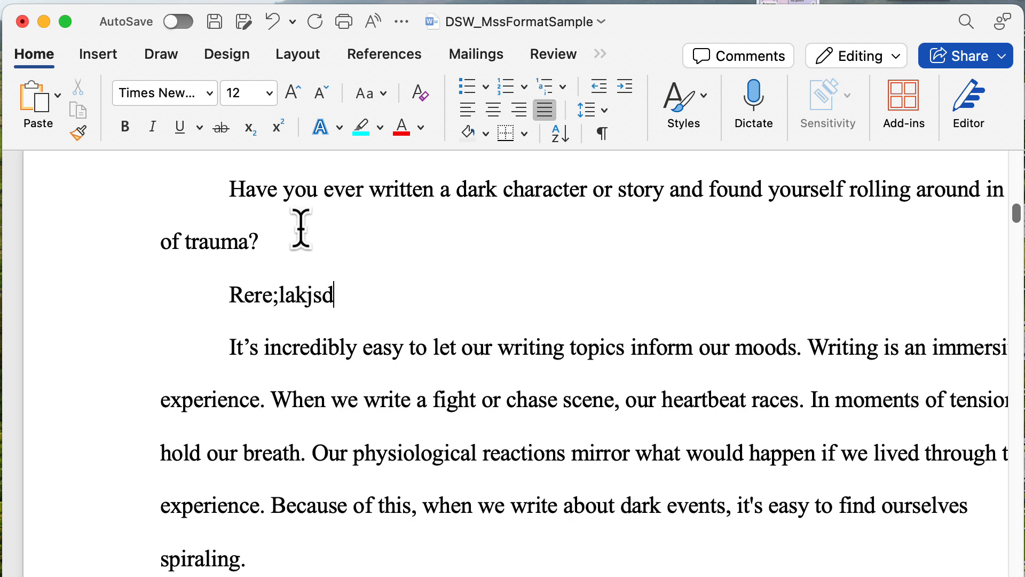
pyautogui.press('Return')
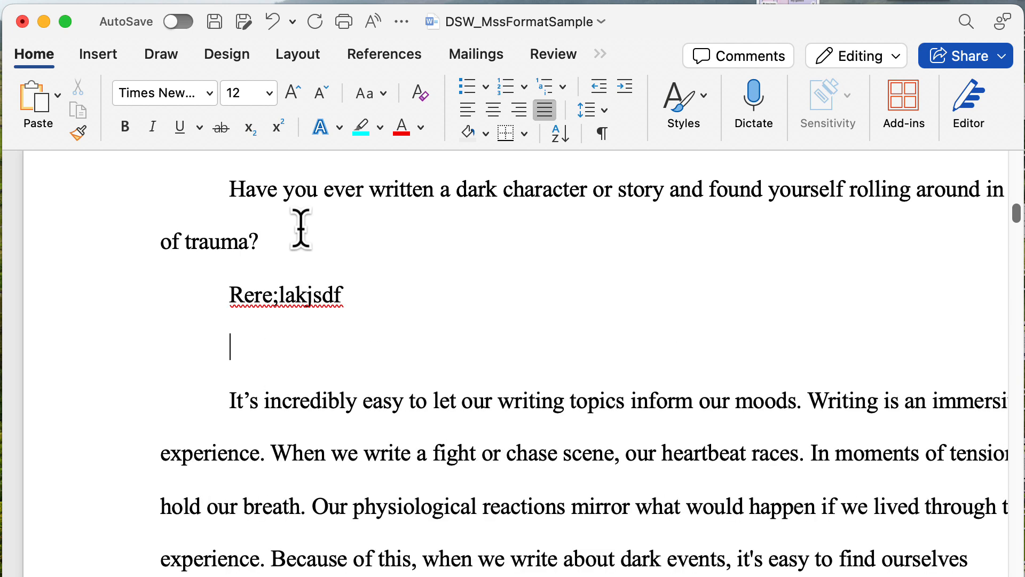
# Delete the test text and the extra empty paragraphs below the opening paragraph
pyautogui.press('BackSpace')
pyautogui.press('BackSpace')
pyautogui.press('BackSpace')
pyautogui.press('BackSpace')
pyautogui.press('BackSpace')
pyautogui.press('BackSpace')
pyautogui.press('BackSpace')
pyautogui.press('BackSpace')
pyautogui.press('BackSpace')
pyautogui.press('BackSpace')
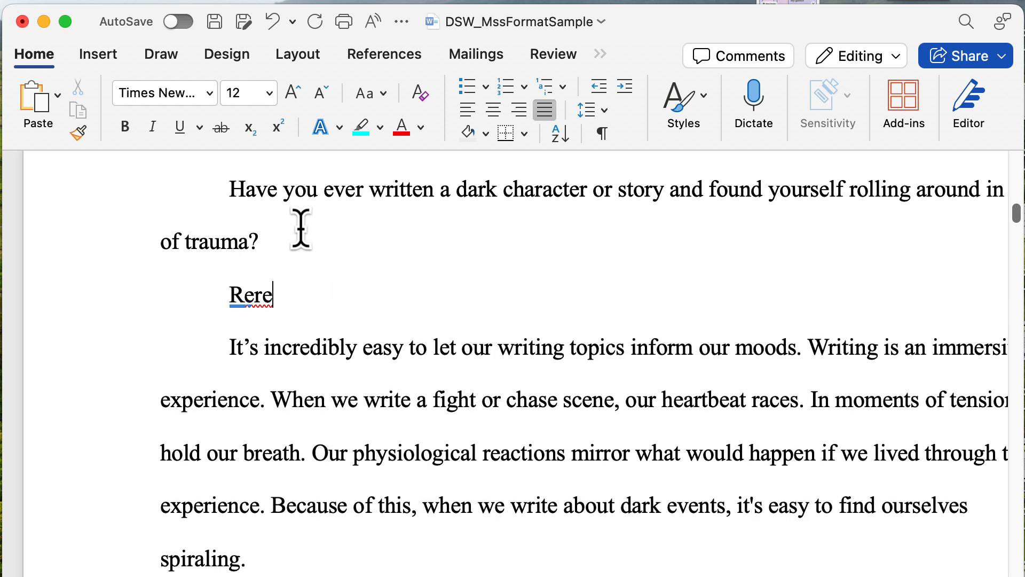
pyautogui.press('BackSpace')
pyautogui.press('BackSpace')
pyautogui.press('BackSpace')
pyautogui.press('BackSpace')
pyautogui.press('BackSpace')
pyautogui.press('BackSpace')
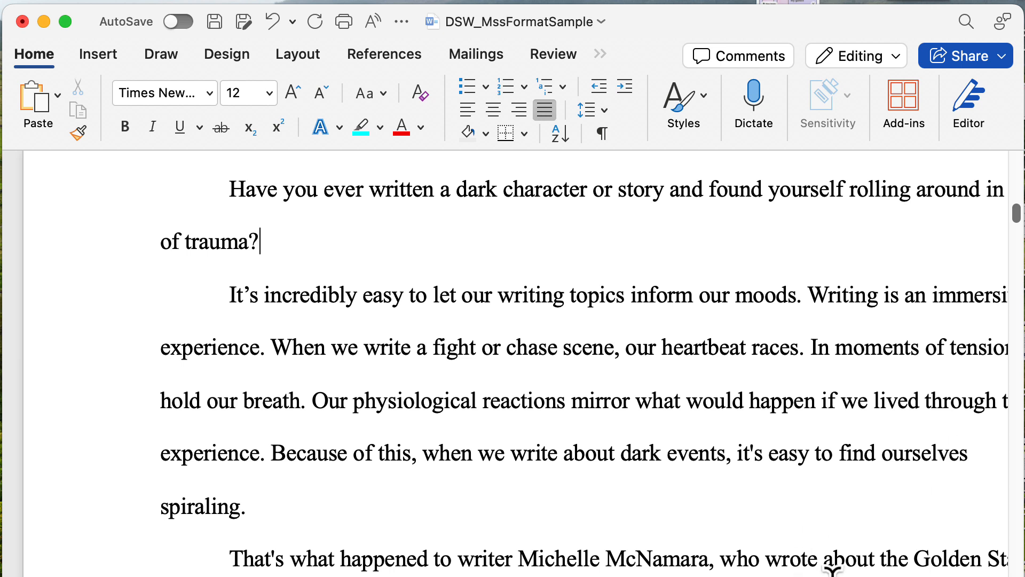
# Add a second space before "Our physiological reactions", and open find and replace with the whole document selected
pyautogui.click(306, 400)
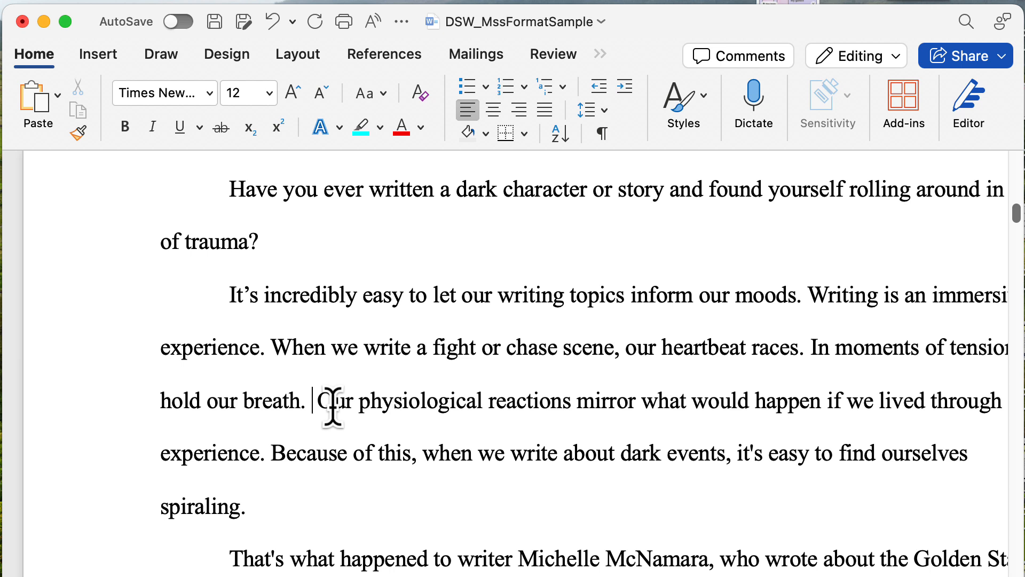
pyautogui.press('super+a')
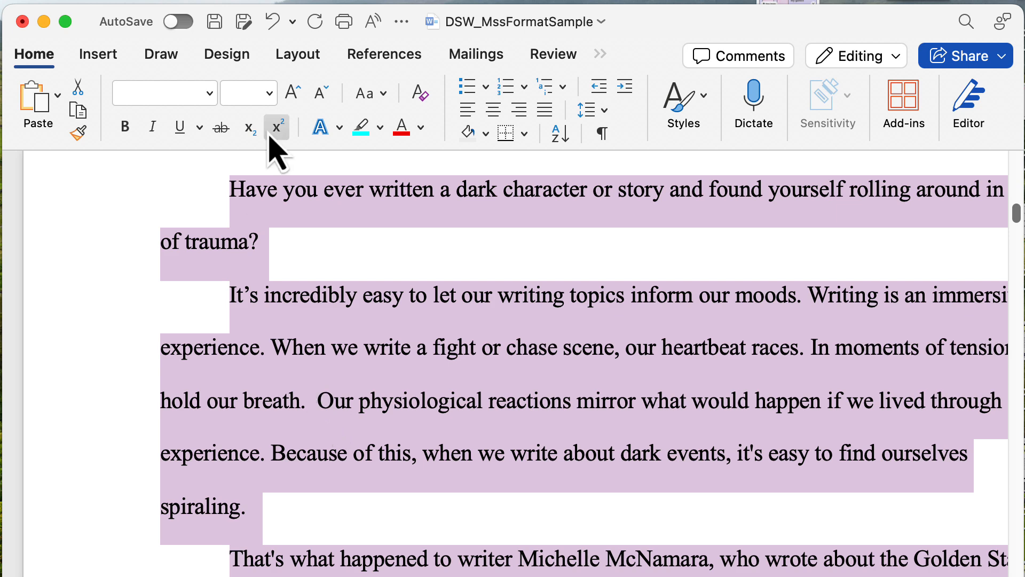
pyautogui.press('super+f')
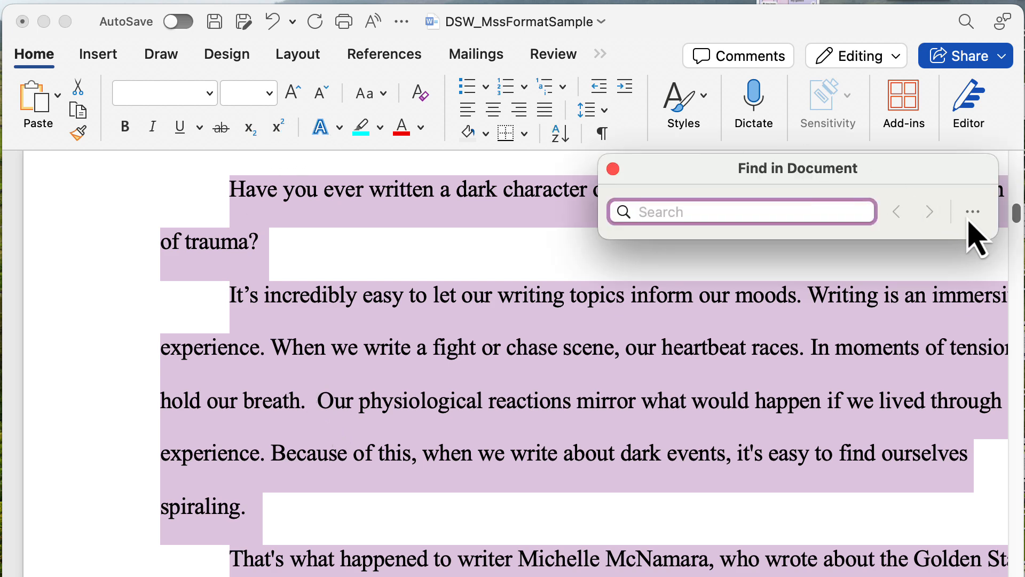
pyautogui.click(970, 216)
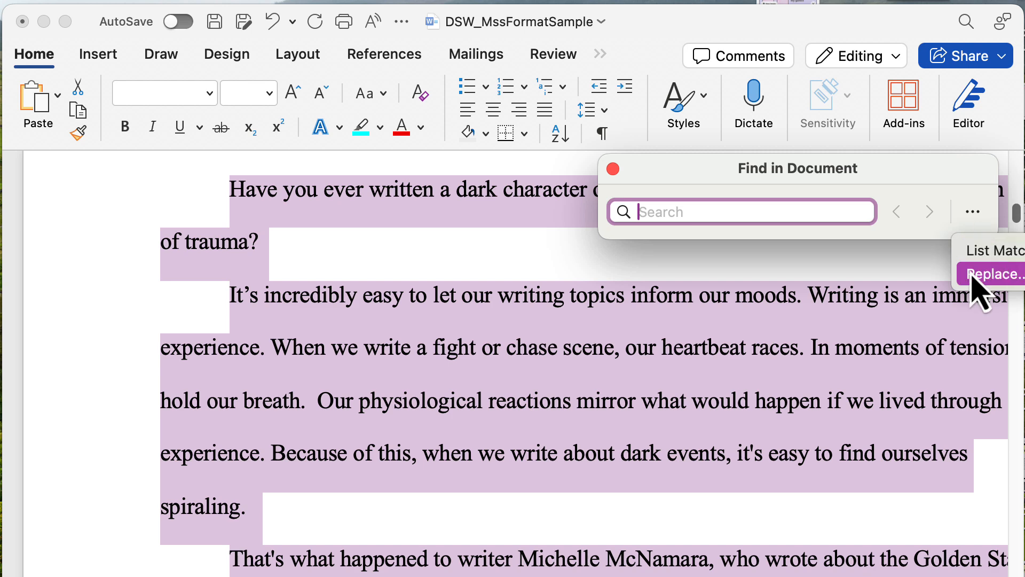
pyautogui.click(975, 288)
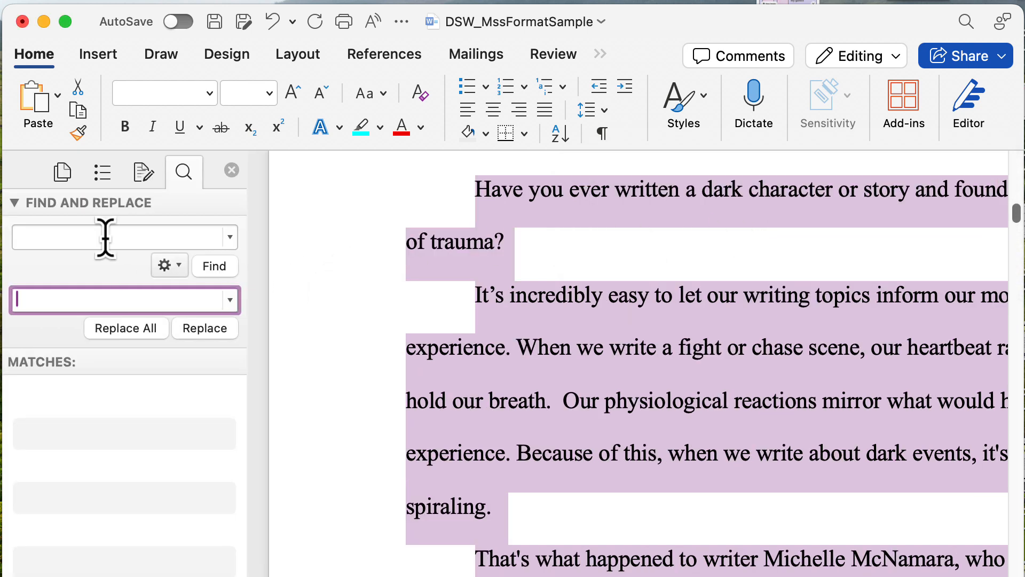
# Replace every double space in the document with a single space and close find and replace
pyautogui.click(105, 238)
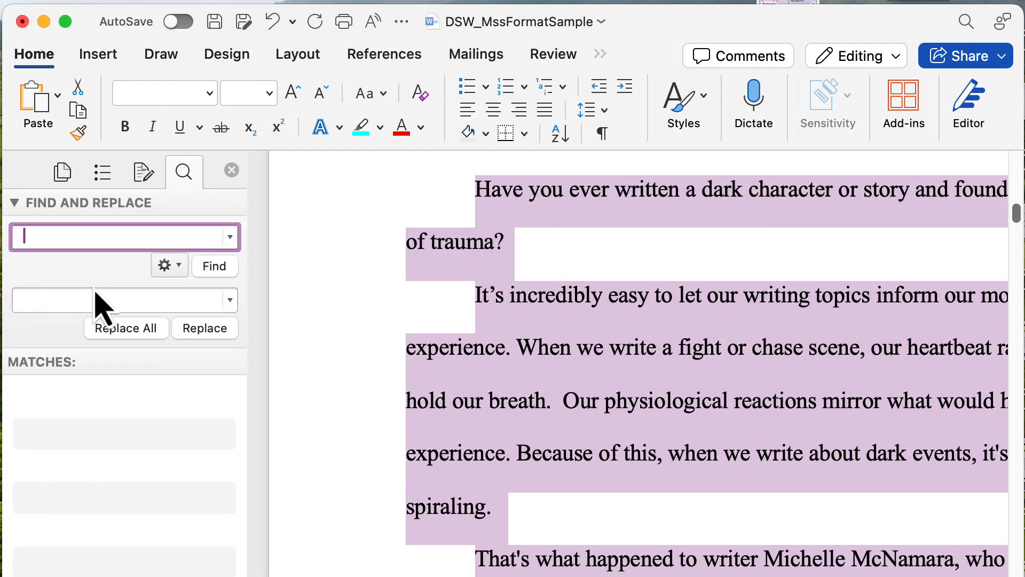
pyautogui.click(78, 299)
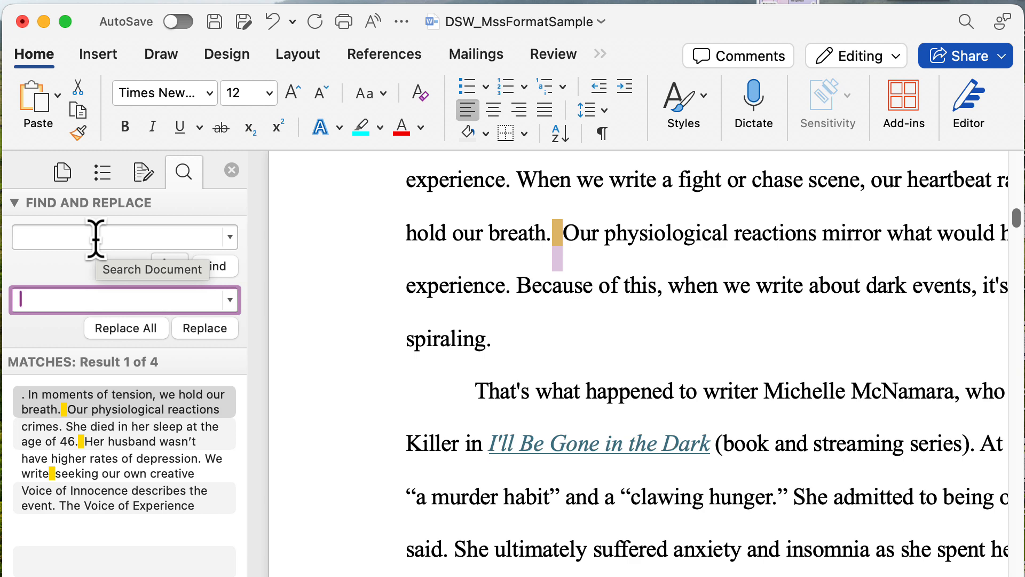
pyautogui.click(128, 333)
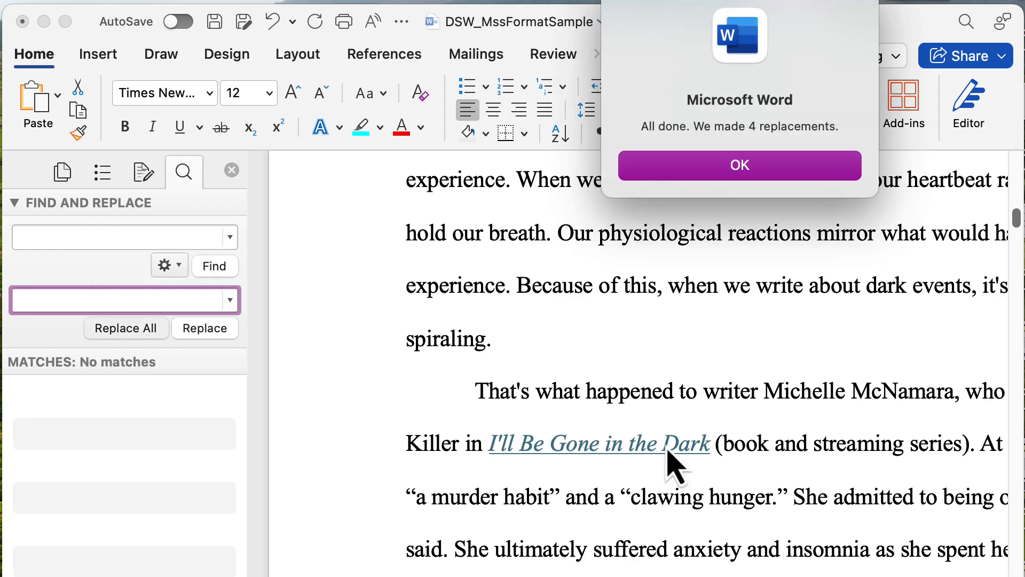
pyautogui.click(814, 164)
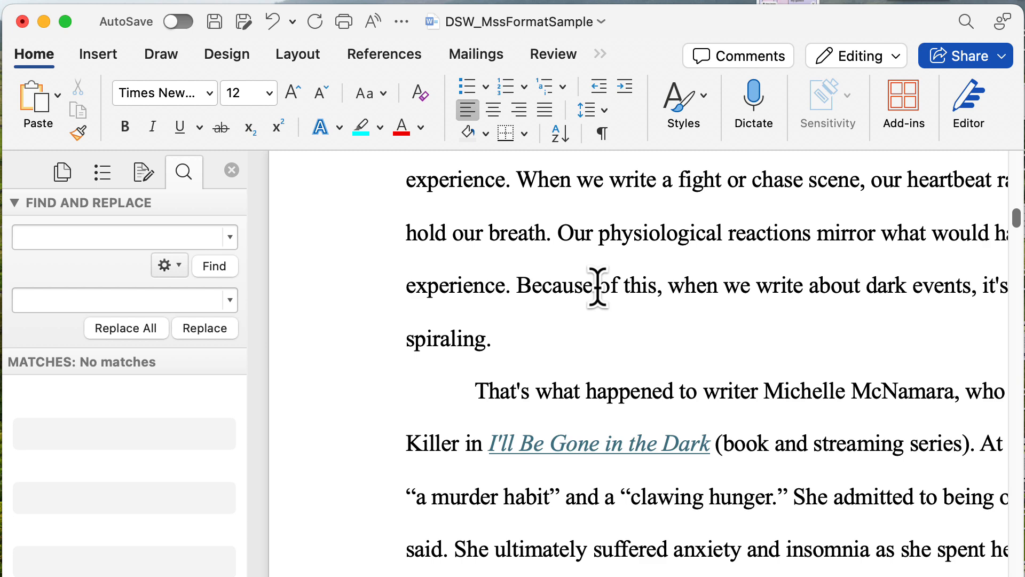
pyautogui.scroll(-2, 847, 336)
pyautogui.hscroll(1, 847, 336)
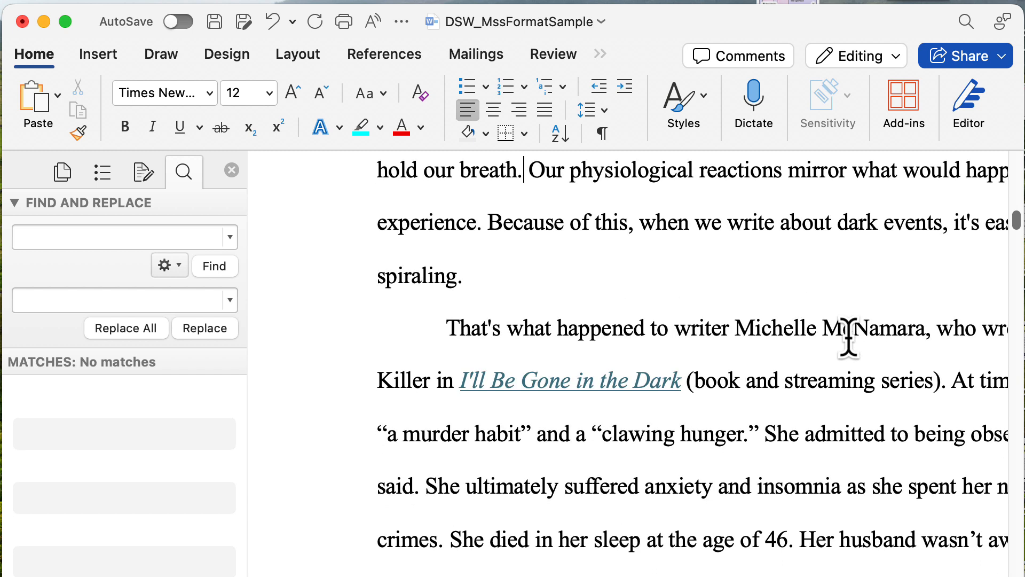
pyautogui.hscroll(1, 848, 336)
pyautogui.scroll(-1, 848, 336)
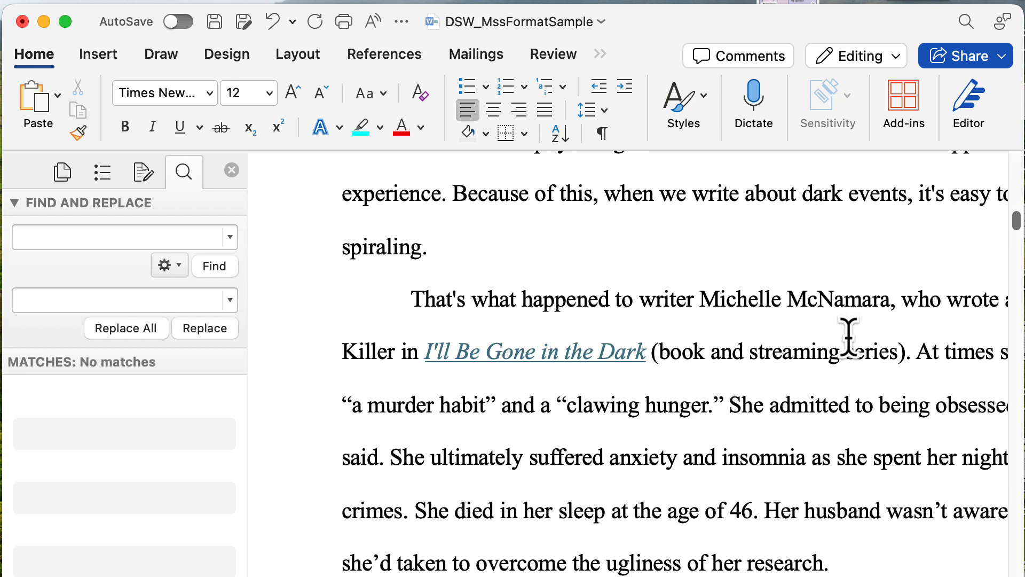
pyautogui.scroll(1, 848, 337)
pyautogui.hscroll(1, 849, 336)
pyautogui.click(231, 170)
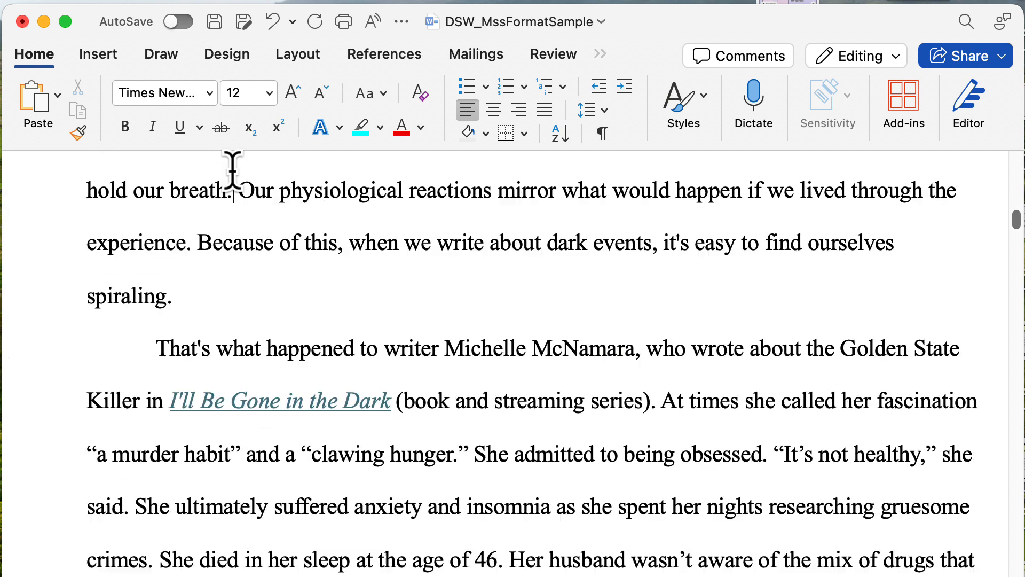
# Insert several empty paragraphs after the paragraph ending "they called to us."
pyautogui.scroll(-5, 417, 347)
pyautogui.scroll(-5, 416, 351)
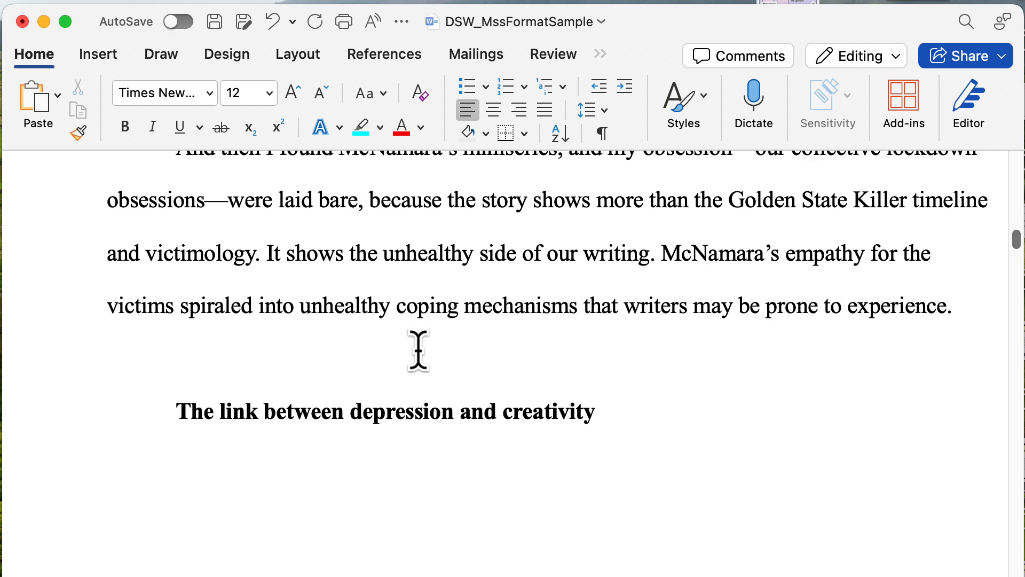
pyautogui.scroll(4, 419, 348)
pyautogui.click(449, 272)
pyautogui.press('Return')
pyautogui.press('Return')
pyautogui.press('Return')
pyautogui.press('Return')
pyautogui.press('Return')
pyautogui.press('Return')
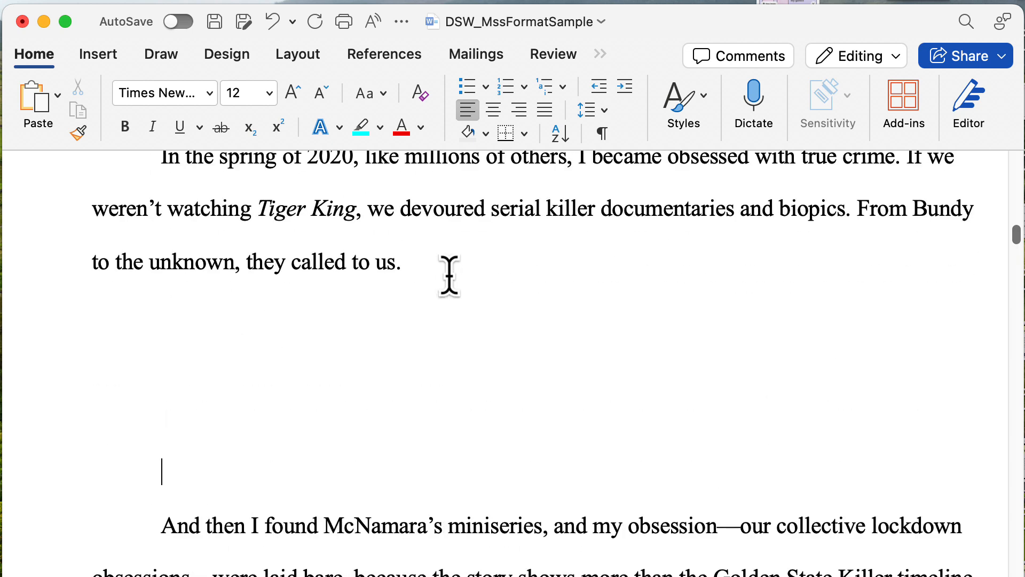
# Remove the first-line indent from the empty line above the heading "The link between depression and creativity"
pyautogui.scroll(-2, 448, 275)
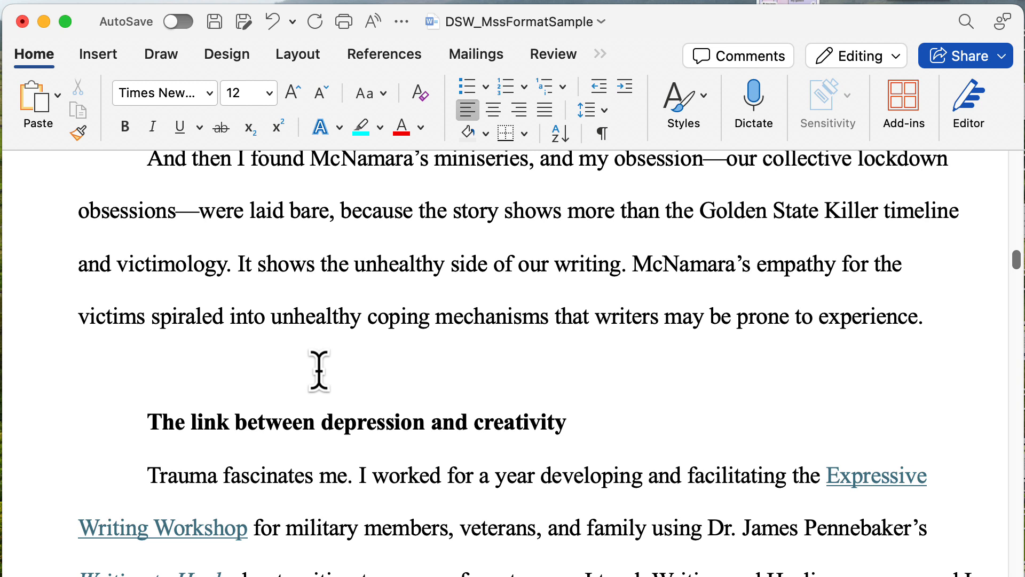
pyautogui.moveTo(315, 371); pyautogui.dragTo(236, 370)
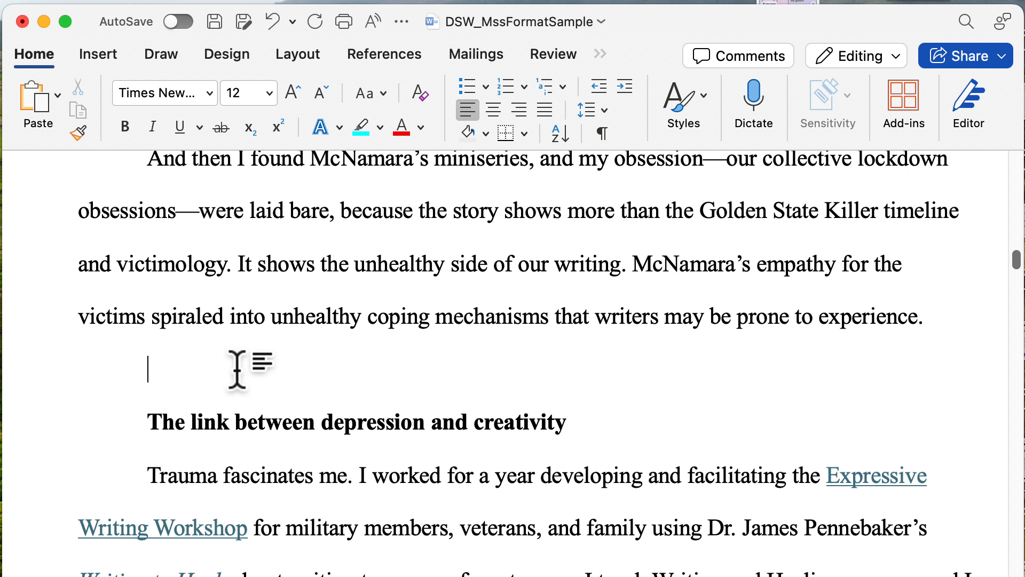
pyautogui.press('BackSpace')
# Try "***" and "###" as scene-break marks on the empty line above the heading, deleting each one
pyautogui.write('***')
pyautogui.press('BackSpace')
pyautogui.press('BackSpace')
pyautogui.press('BackSpace')
pyautogui.write('###')
pyautogui.press('BackSpace')
pyautogui.press('BackSpace')
pyautogui.press('BackSpace')
# Enter "***" as the scene break above the heading with a new line after it, and undo the automatic dotted border
pyautogui.write('***')
pyautogui.press('Return')
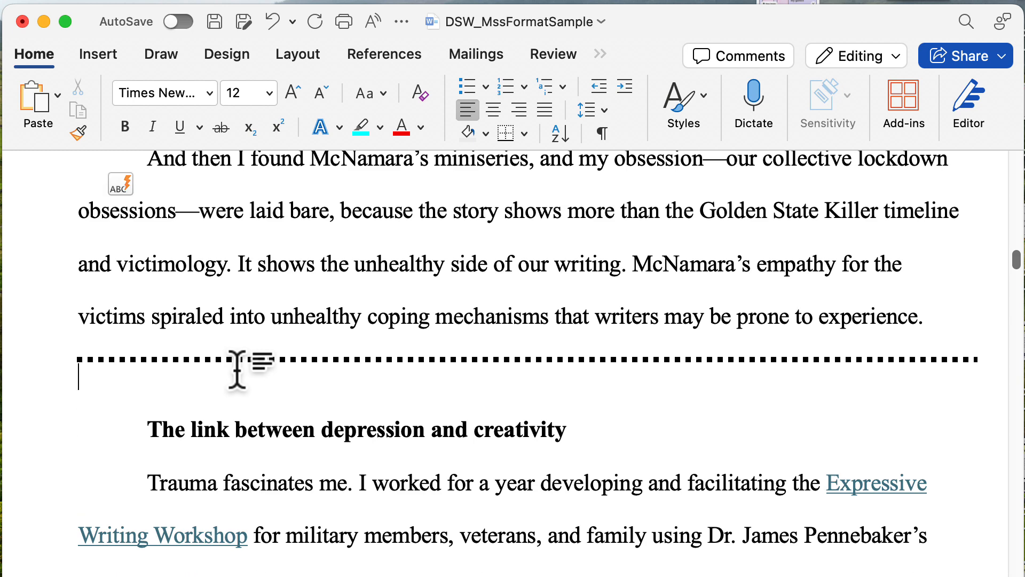
pyautogui.click(273, 22)
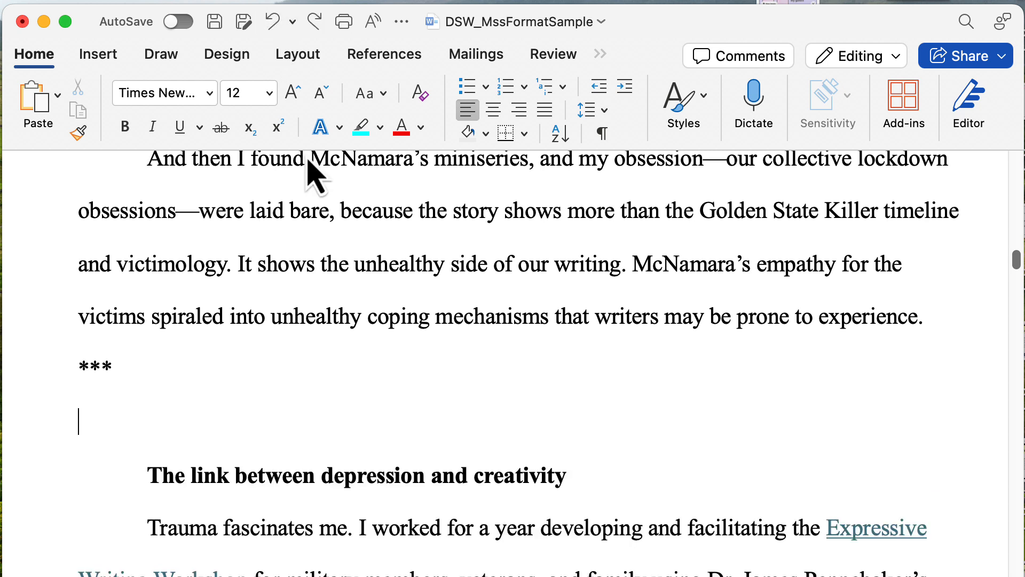
# Center the "***" scene break and delete the empty line between it and the heading
pyautogui.click(154, 368)
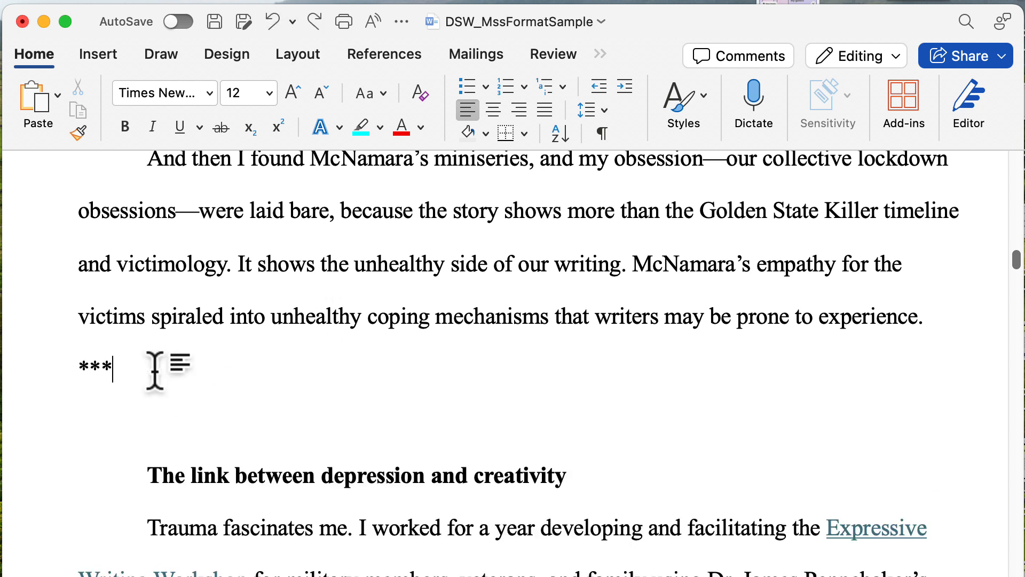
pyautogui.click(494, 112)
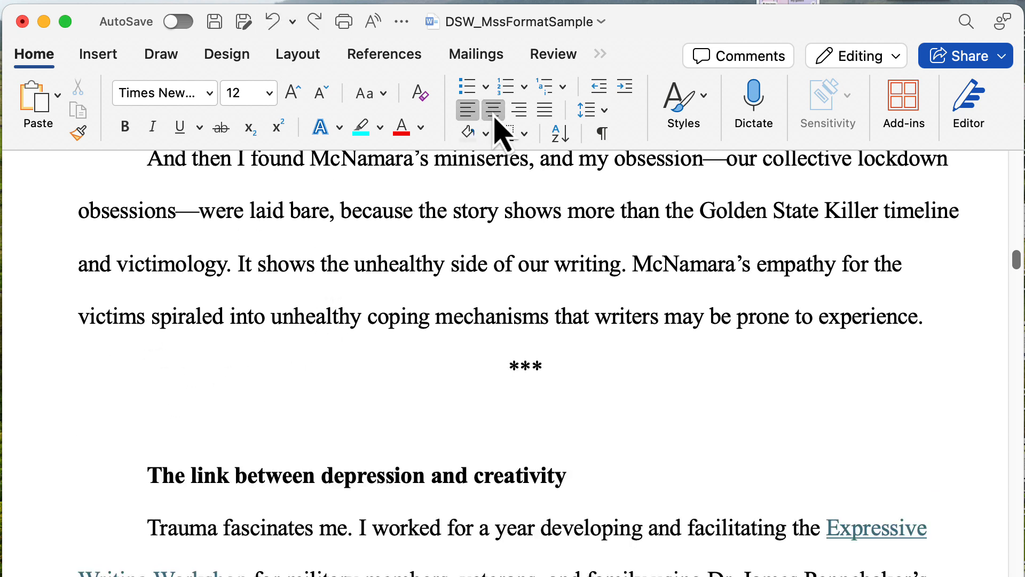
pyautogui.click(403, 434)
pyautogui.press('BackSpace')
pyautogui.press('super+z')
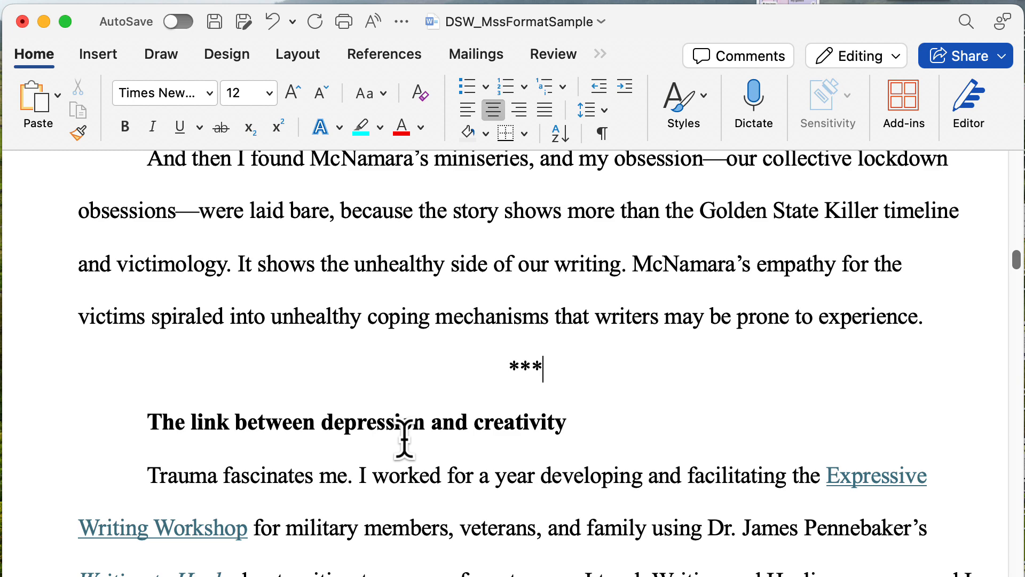
# Add a new paragraph at the end of the manuscript, after the sentence ending "tired of that line."
pyautogui.scroll(6, 405, 438)
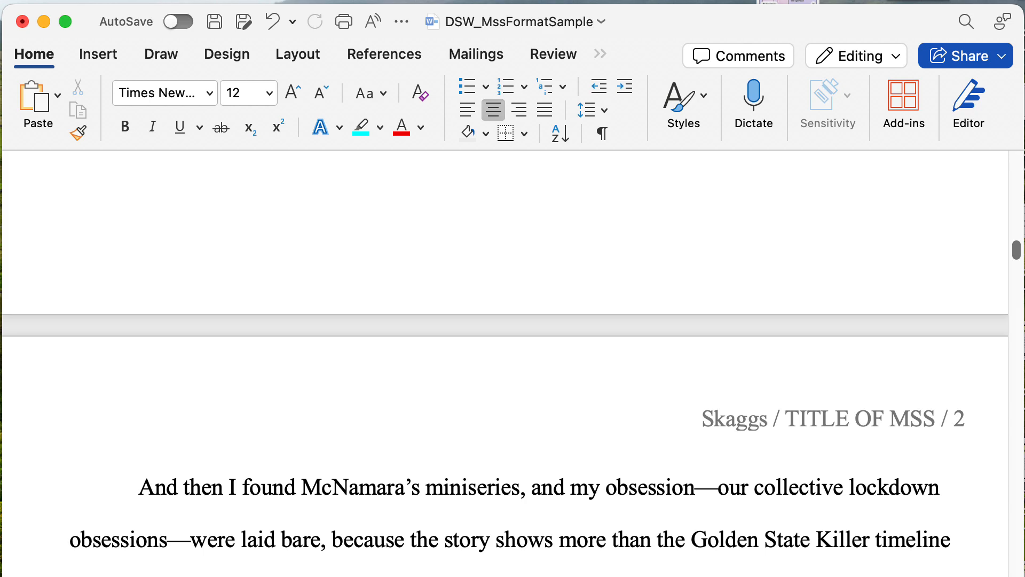
pyautogui.scroll(-20, 795, 454)
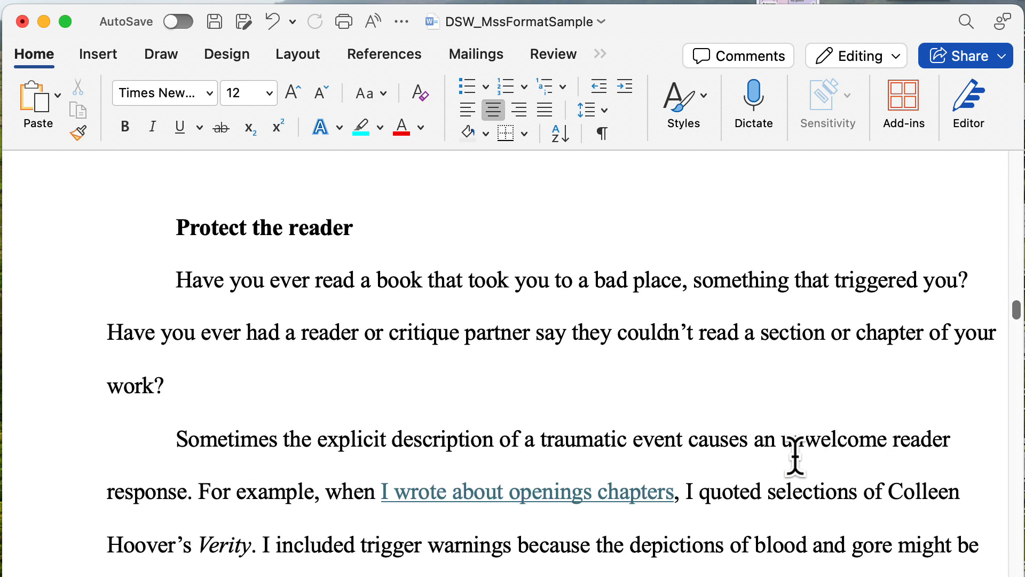
pyautogui.scroll(-20, 796, 453)
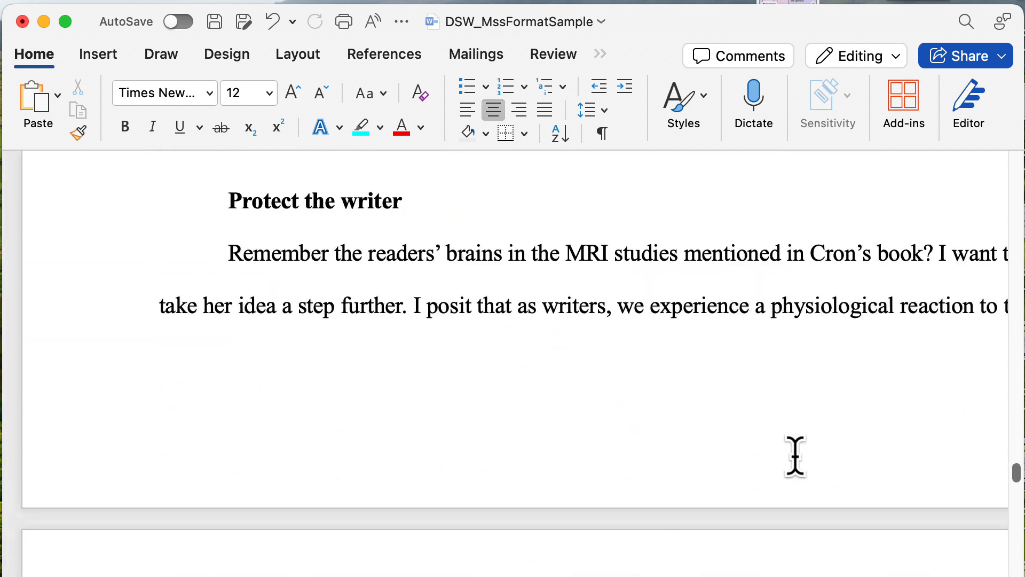
pyautogui.scroll(-20, 795, 454)
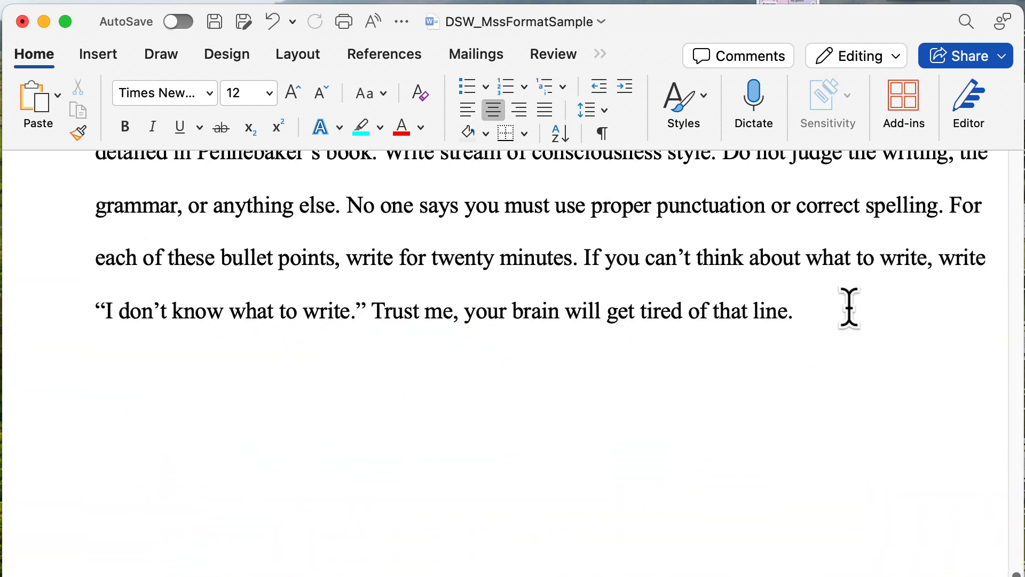
pyautogui.click(846, 310)
pyautogui.press('Return')
# Try an unindented, centered "-END-" closing mark in the new last paragraph, undo it, and enter "#" instead
pyautogui.press('BackSpace')
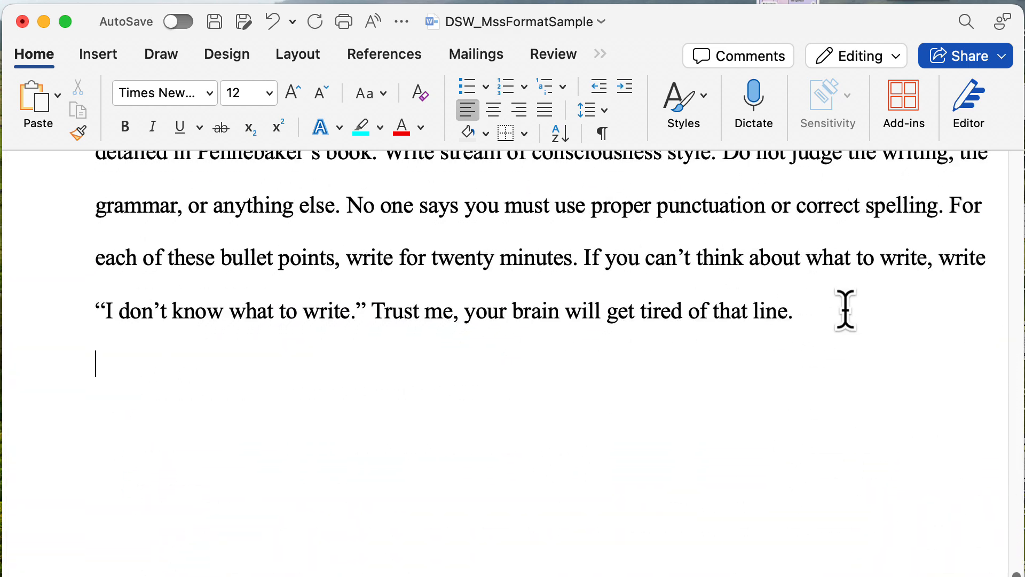
pyautogui.write('-END')
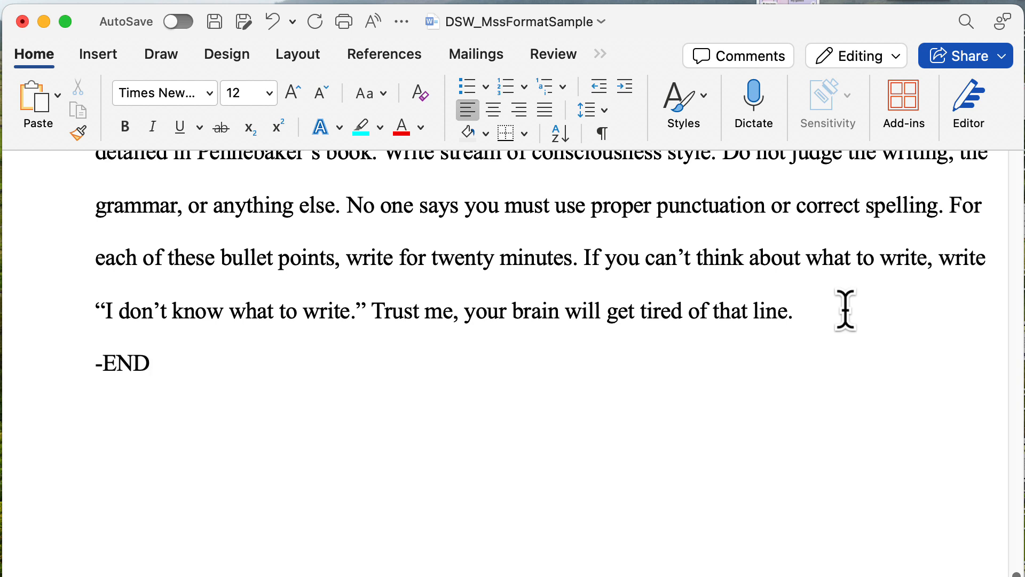
pyautogui.write('-')
pyautogui.click(494, 110)
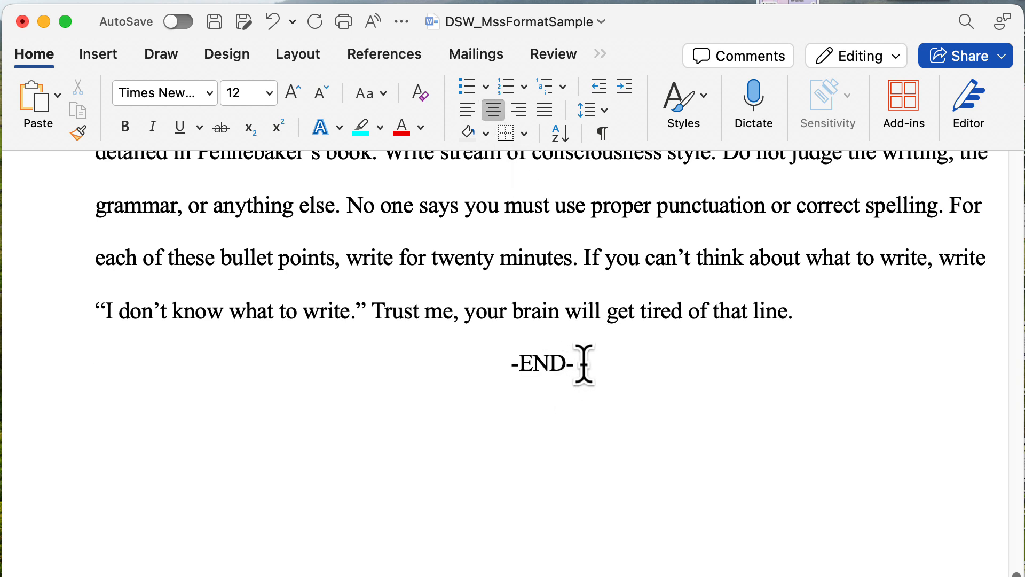
pyautogui.moveTo(577, 363); pyautogui.dragTo(476, 366)
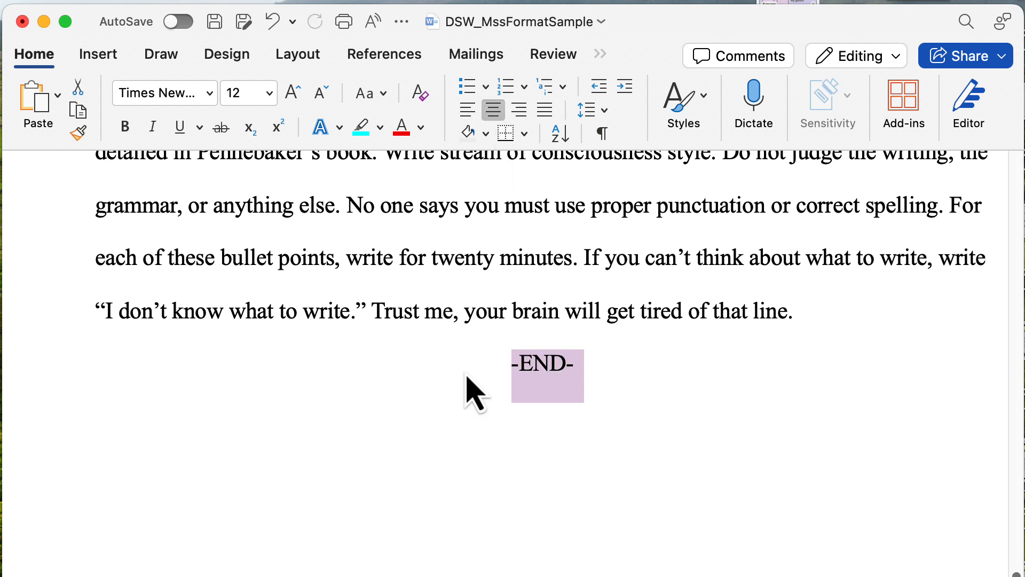
pyautogui.press('super+z')
pyautogui.press('super+z')
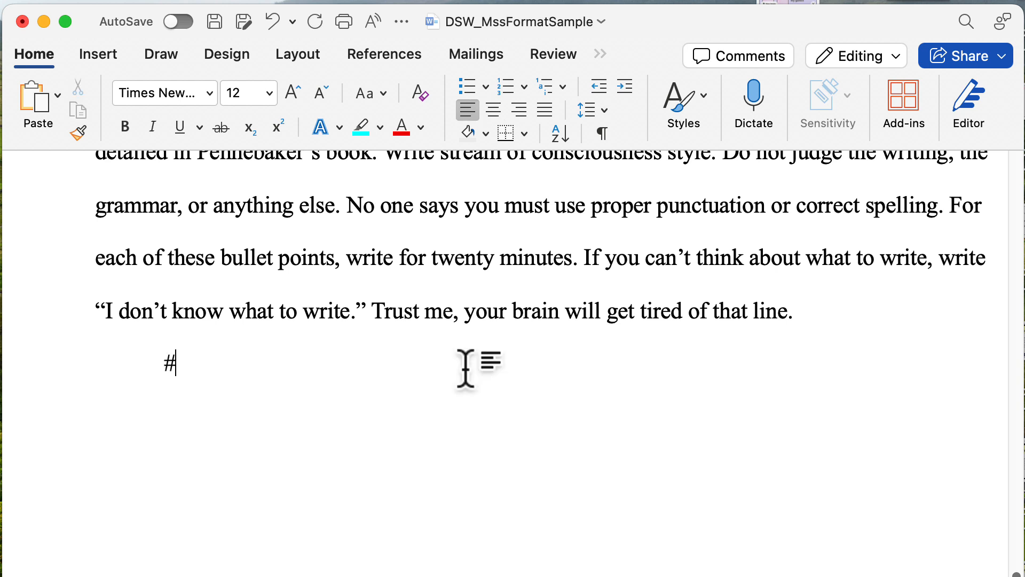
# Clear the "#" and the first-line indent from the last paragraph and center it
pyautogui.click(154, 362)
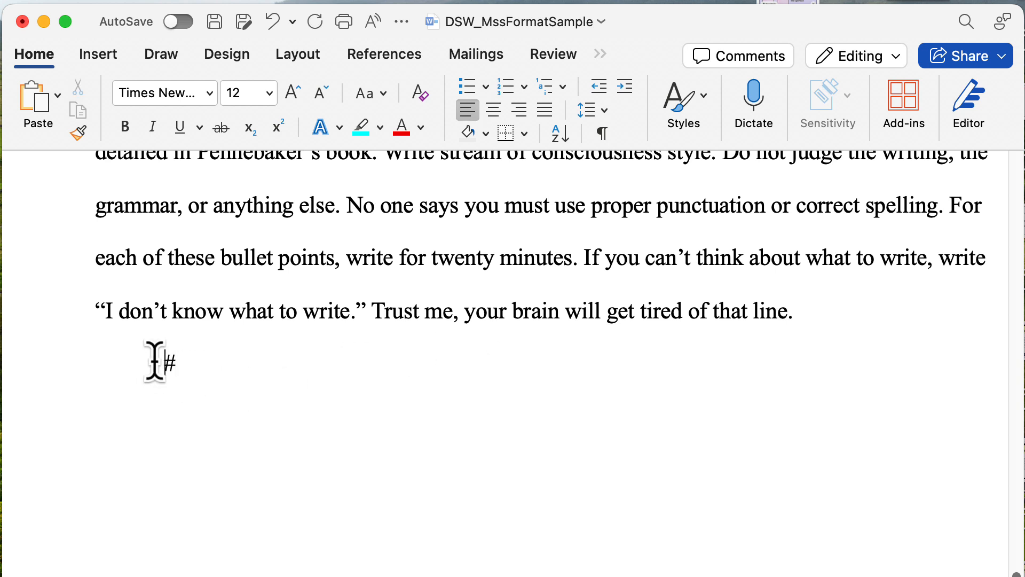
pyautogui.press('BackSpace')
pyautogui.click(493, 109)
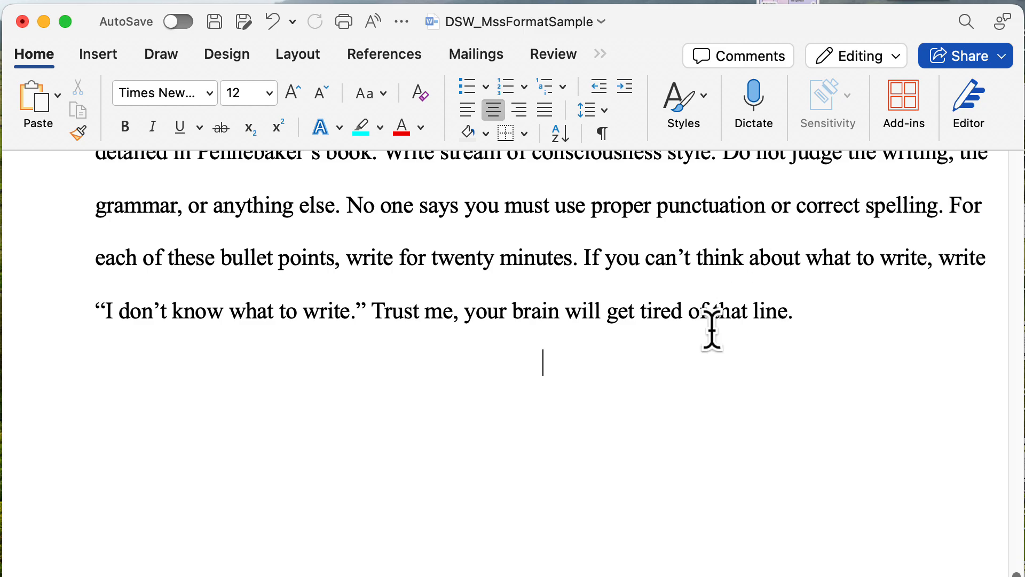
# Add a "Chapter One" heading on its own line above the opening paragraph that begins "Have you ever written a dark character"
pyautogui.scroll(10, 709, 334)
pyautogui.scroll(15, 709, 335)
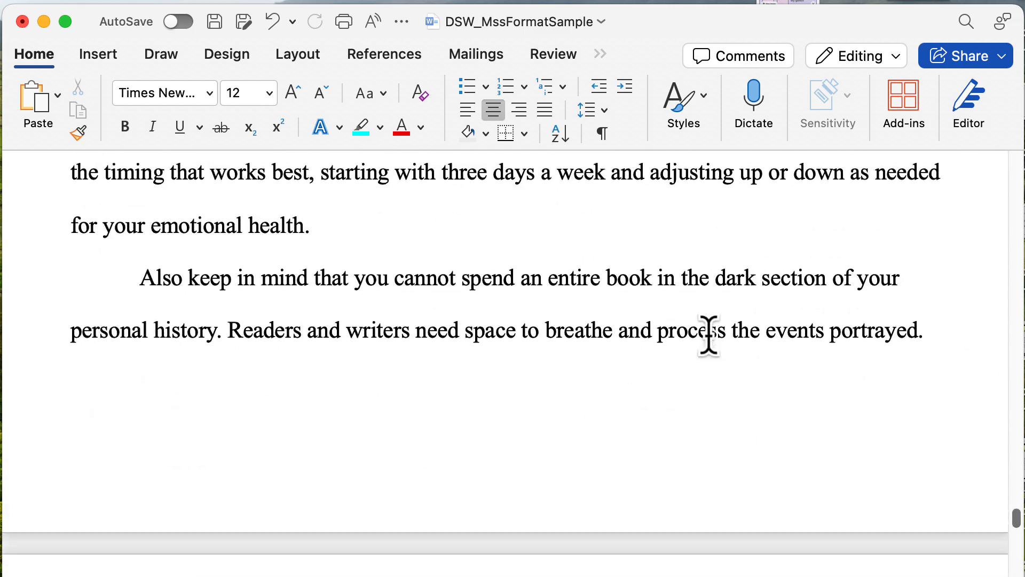
pyautogui.scroll(15, 709, 335)
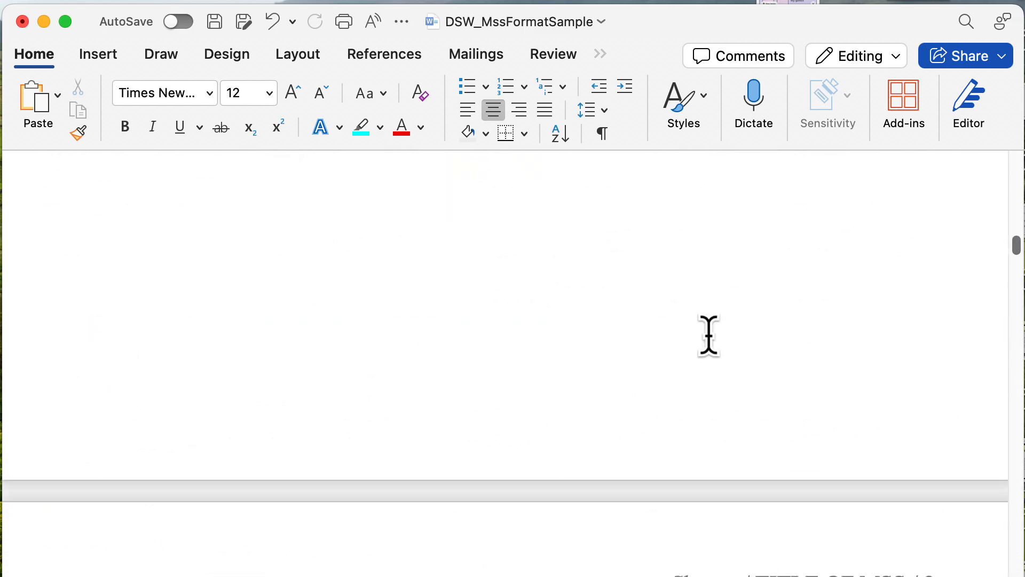
pyautogui.scroll(5, 711, 334)
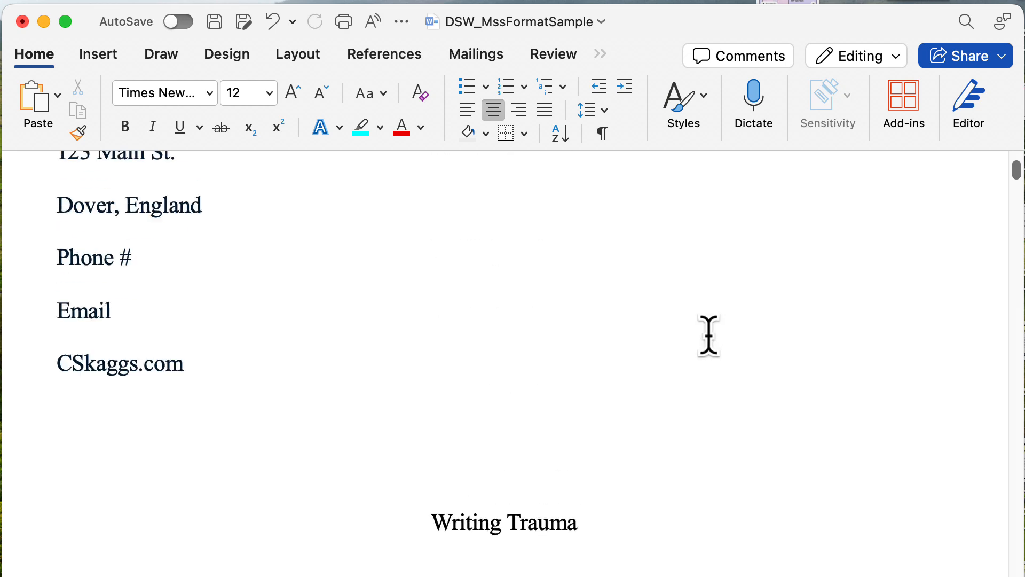
pyautogui.scroll(-7, 710, 334)
pyautogui.scroll(-6, 709, 335)
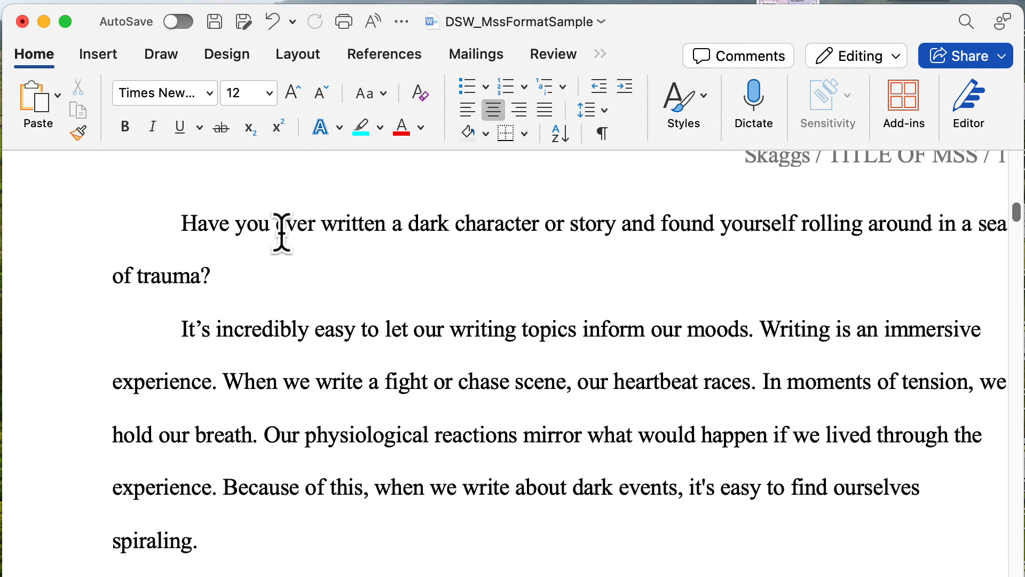
pyautogui.click(179, 224)
pyautogui.write('Chapter One')
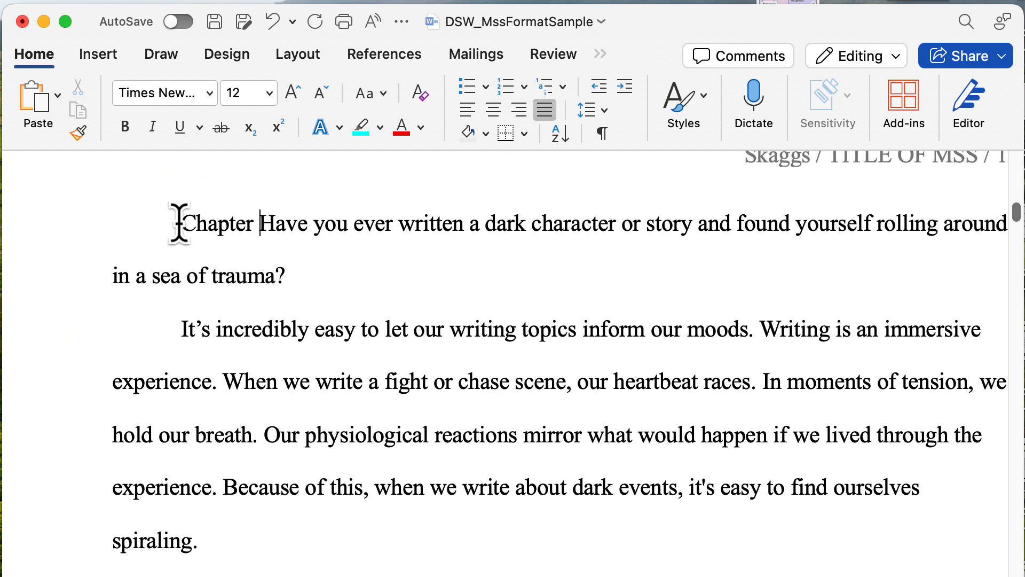
pyautogui.press('Return')
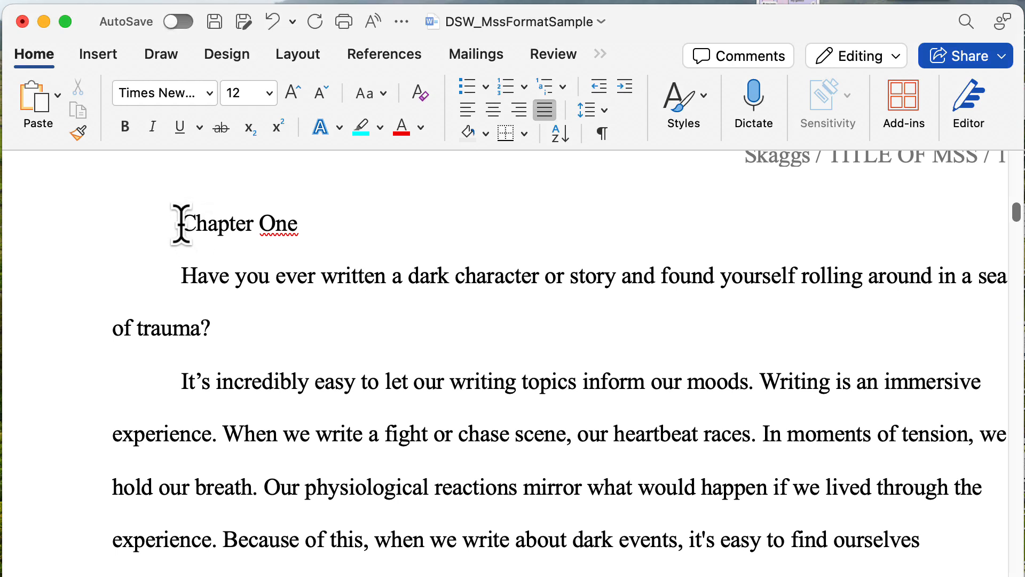
# Remove the first-line indent from the "Chapter One" heading and center it
pyautogui.press('BackSpace')
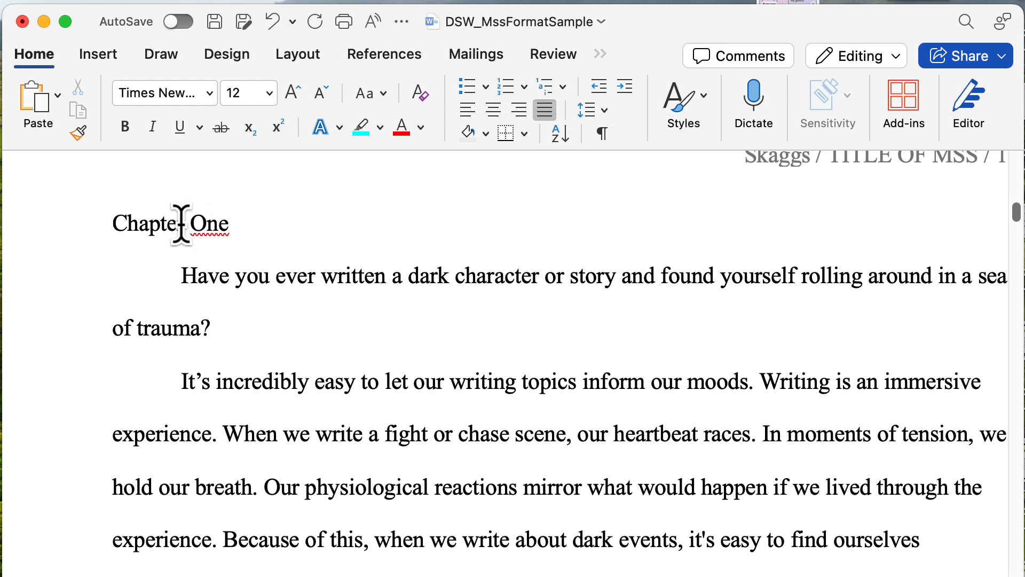
pyautogui.press('Tab')
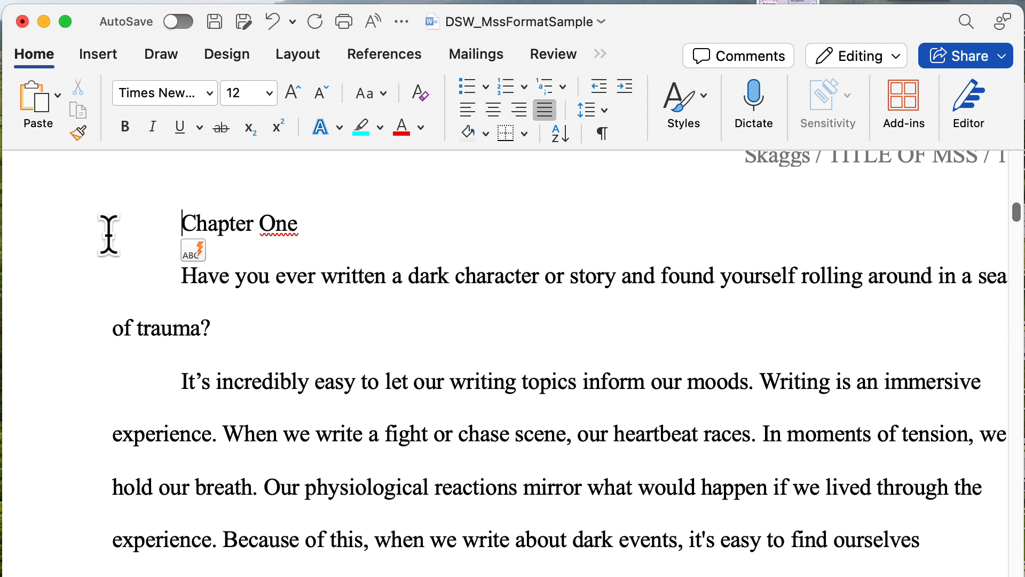
pyautogui.press('BackSpace')
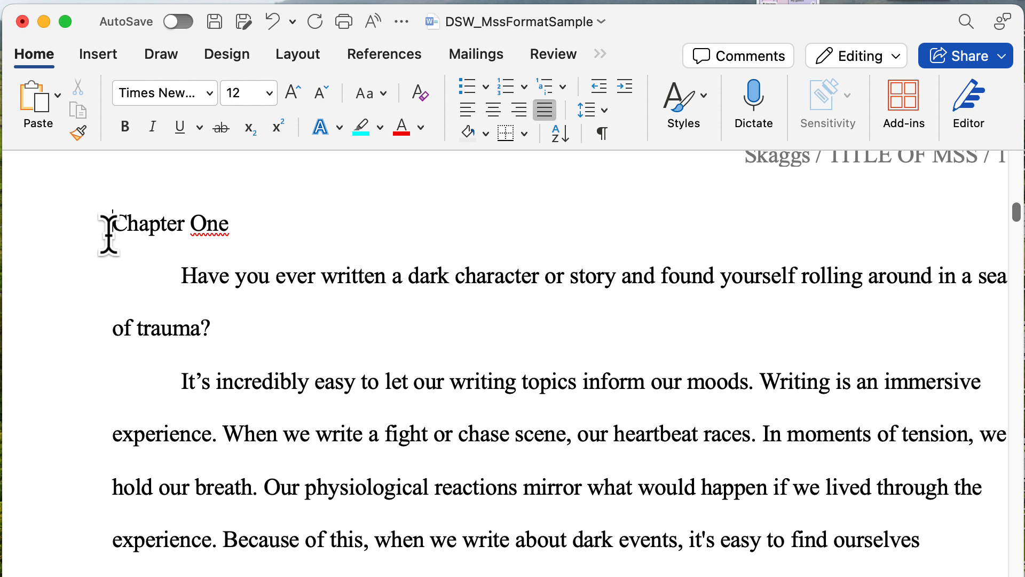
pyautogui.click(493, 110)
# Try the opening paragraph under the chapter heading without its first-line indent, and restore the indent
pyautogui.click(183, 275)
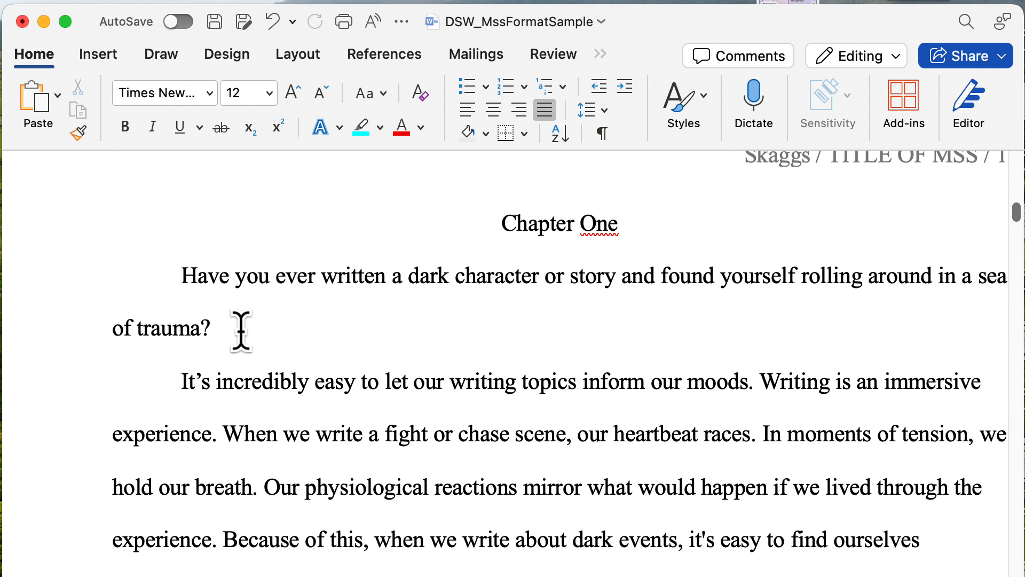
pyautogui.press('BackSpace')
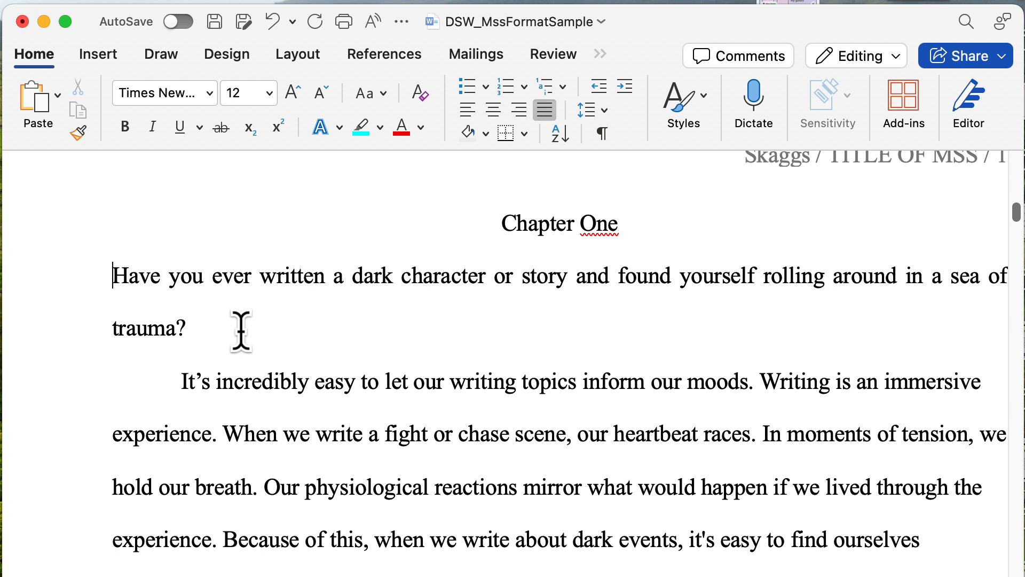
pyautogui.press('Tab')
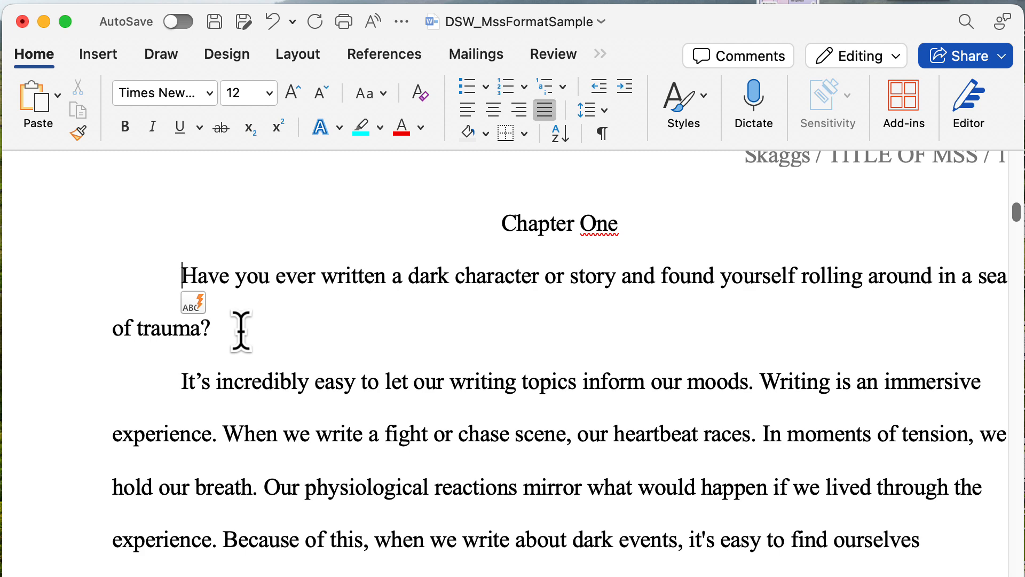
# Insert about ten empty lines above the "Chapter One" heading to start the chapter partway down the page
pyautogui.scroll(5, 241, 332)
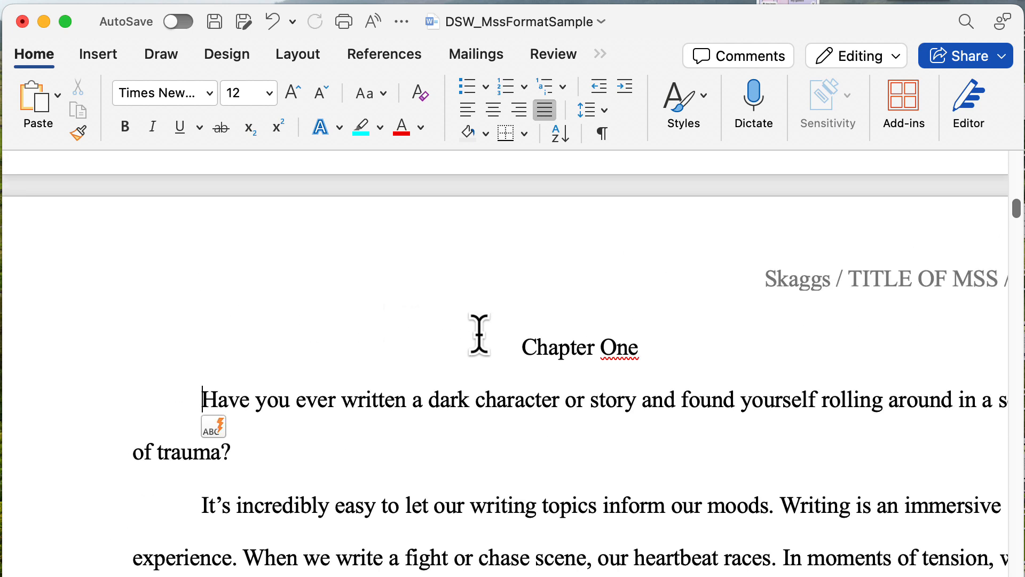
pyautogui.click(505, 343)
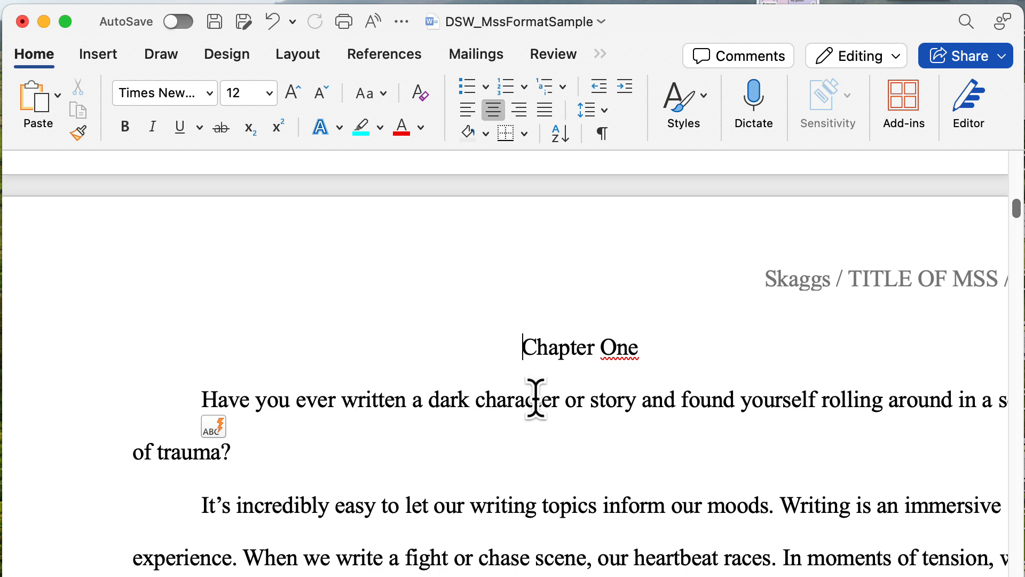
pyautogui.press('Return')
pyautogui.press('Return')
pyautogui.press('Return')
pyautogui.press('Return')
pyautogui.press('Return')
pyautogui.press('Return')
pyautogui.press('Return')
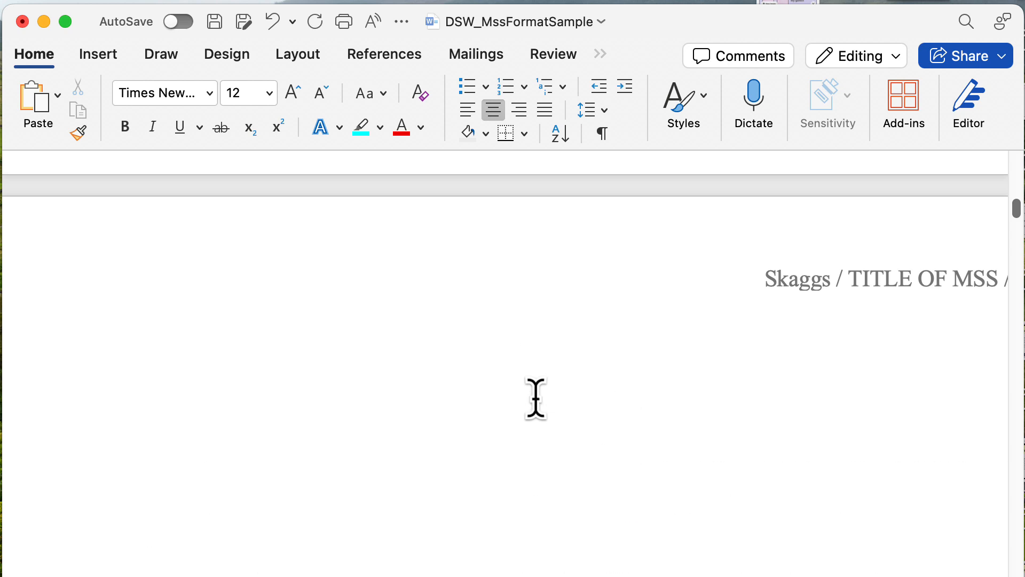
pyautogui.scroll(-6, 536, 398)
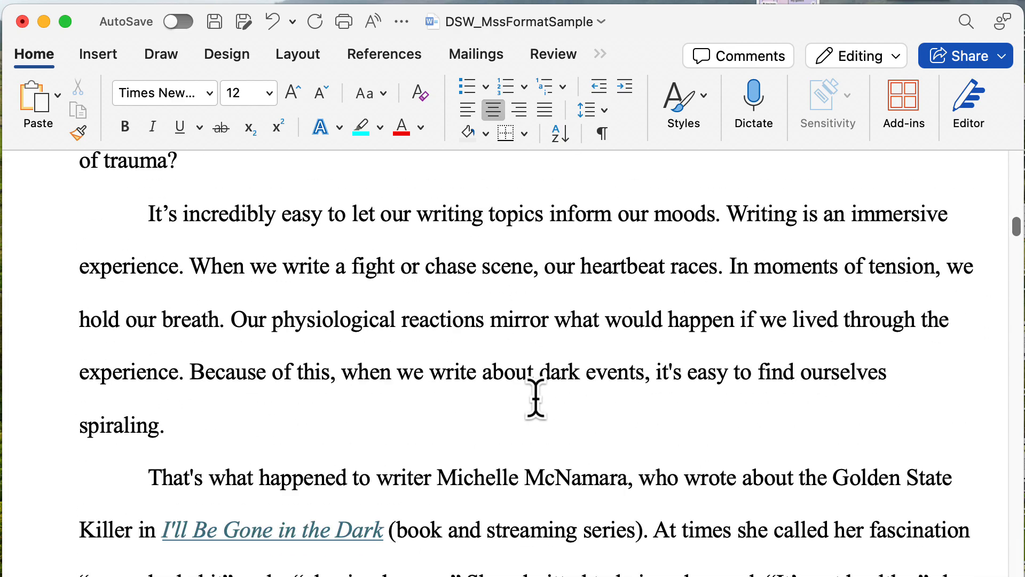
pyautogui.scroll(5, 535, 397)
pyautogui.press('Return')
pyautogui.press('Return')
pyautogui.press('Return')
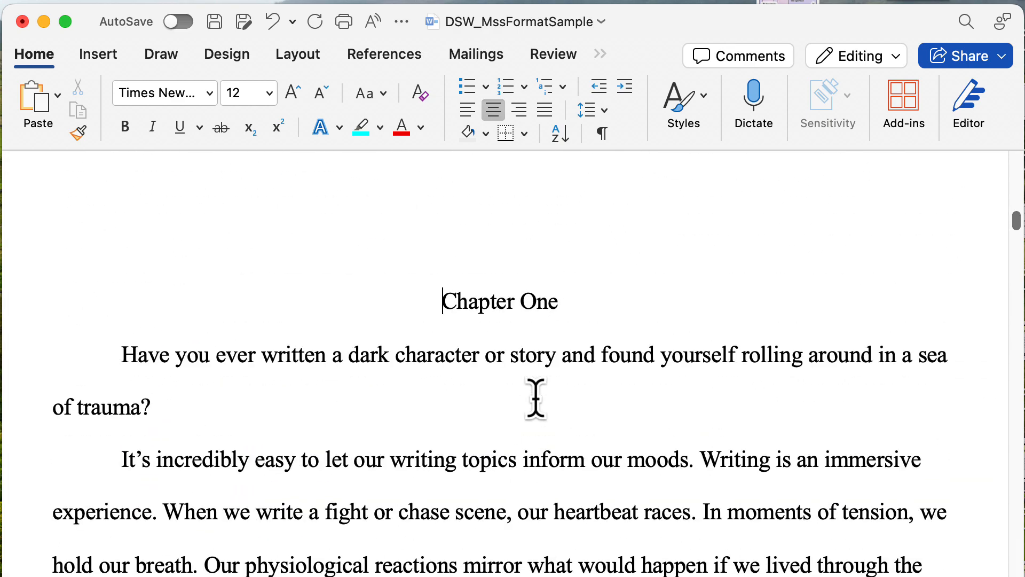
# Examine the blank space above the "Chapter One" heading and the layout of the opening paragraphs below it
pyautogui.scroll(-5, 535, 398)
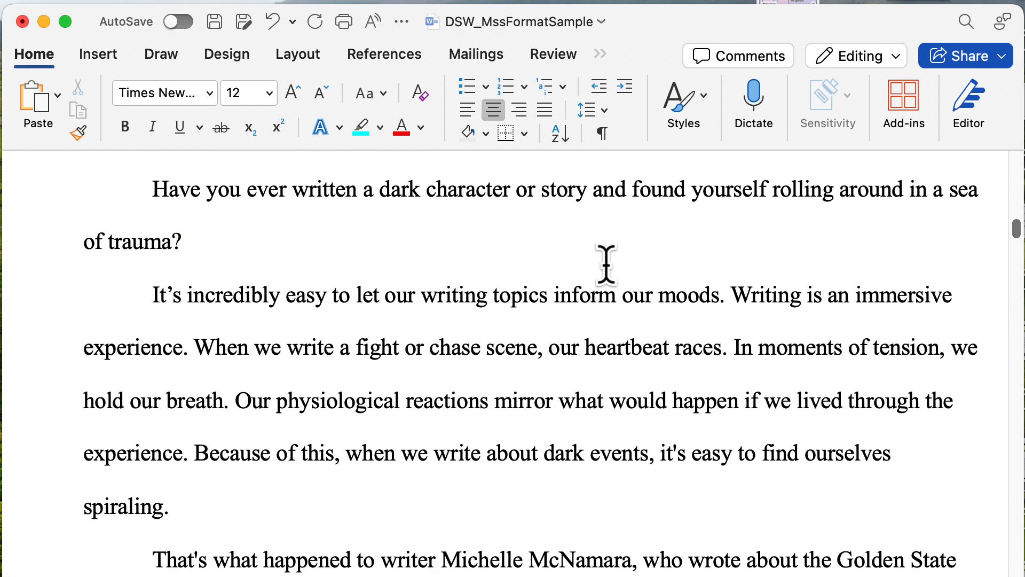
pyautogui.scroll(10, 583, 334)
pyautogui.scroll(8, 583, 334)
pyautogui.scroll(-10, 583, 333)
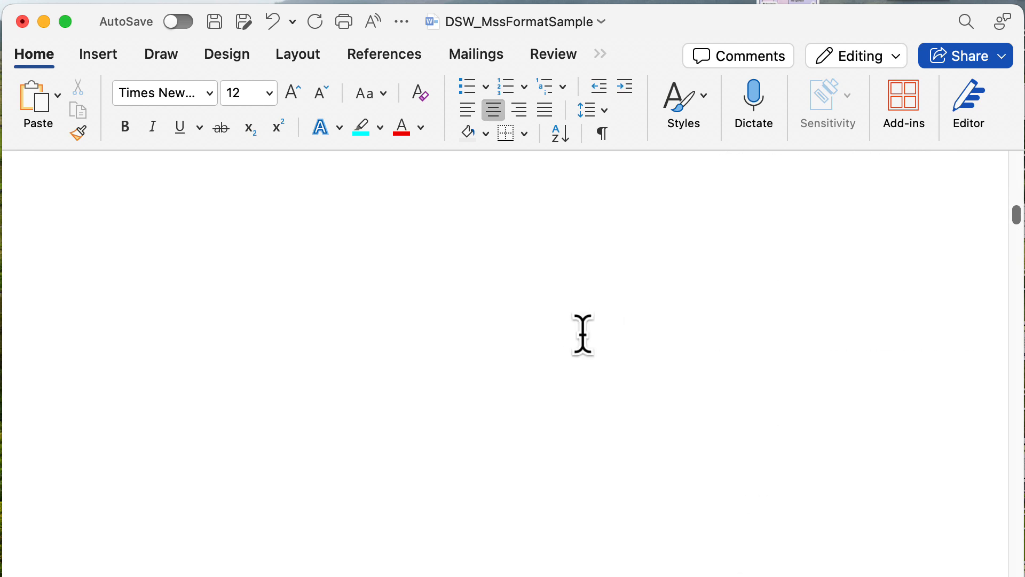
pyautogui.scroll(3, 582, 333)
pyautogui.scroll(-4, 582, 334)
pyautogui.scroll(-10, 583, 333)
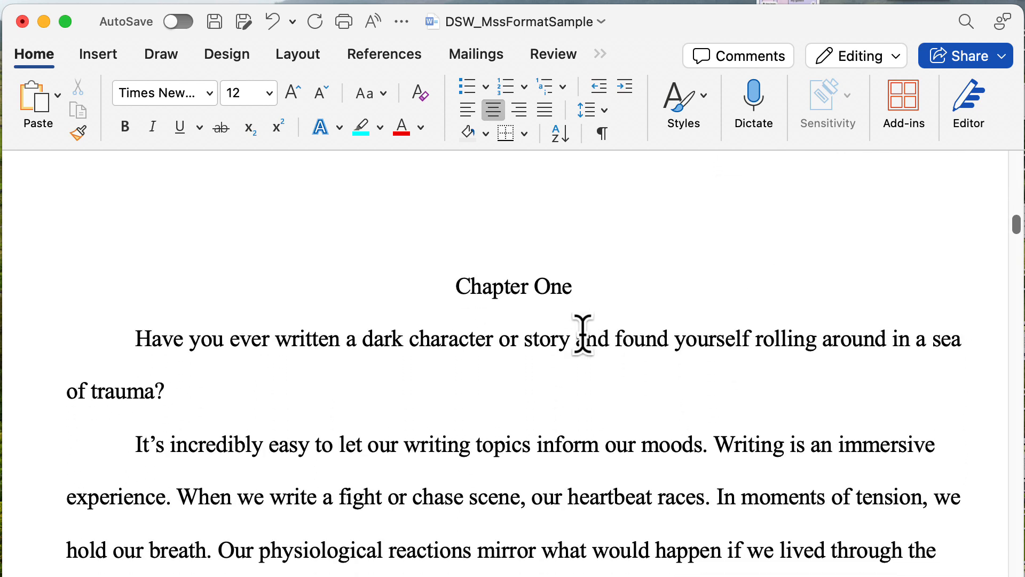
pyautogui.scroll(-6, 582, 334)
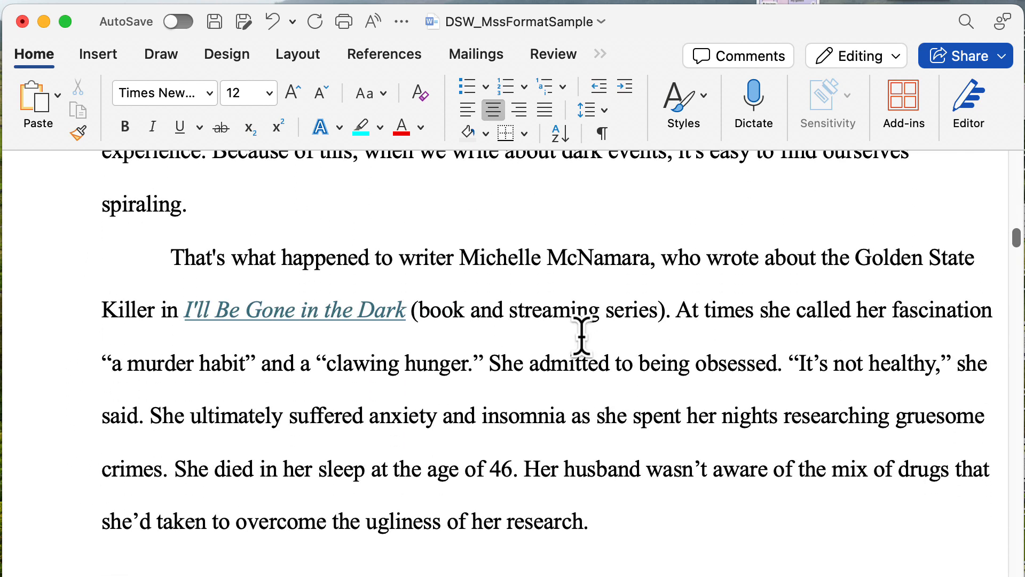
pyautogui.scroll(3, 542, 517)
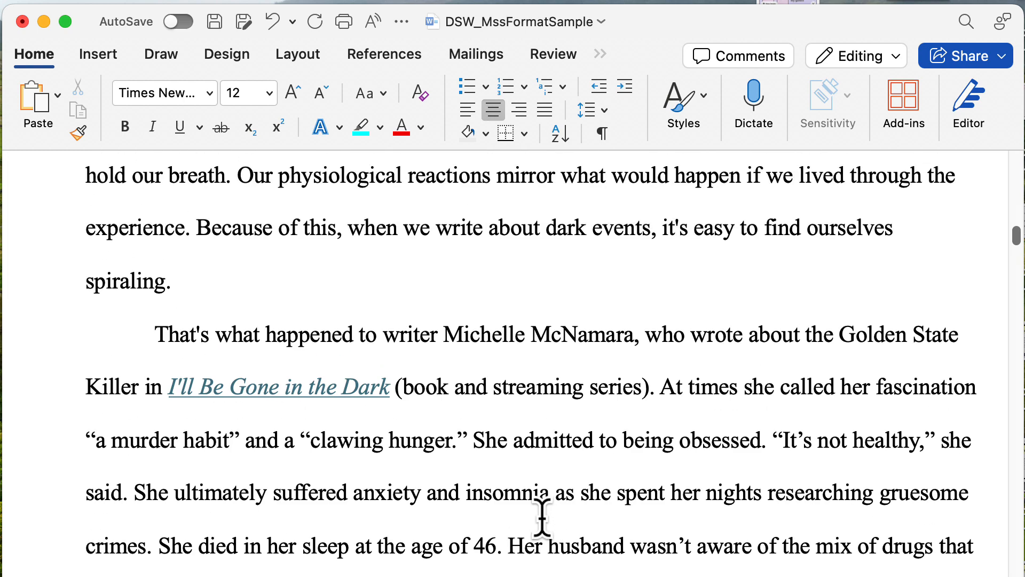
pyautogui.scroll(-8, 542, 516)
pyautogui.scroll(6, 542, 517)
pyautogui.scroll(13, 543, 517)
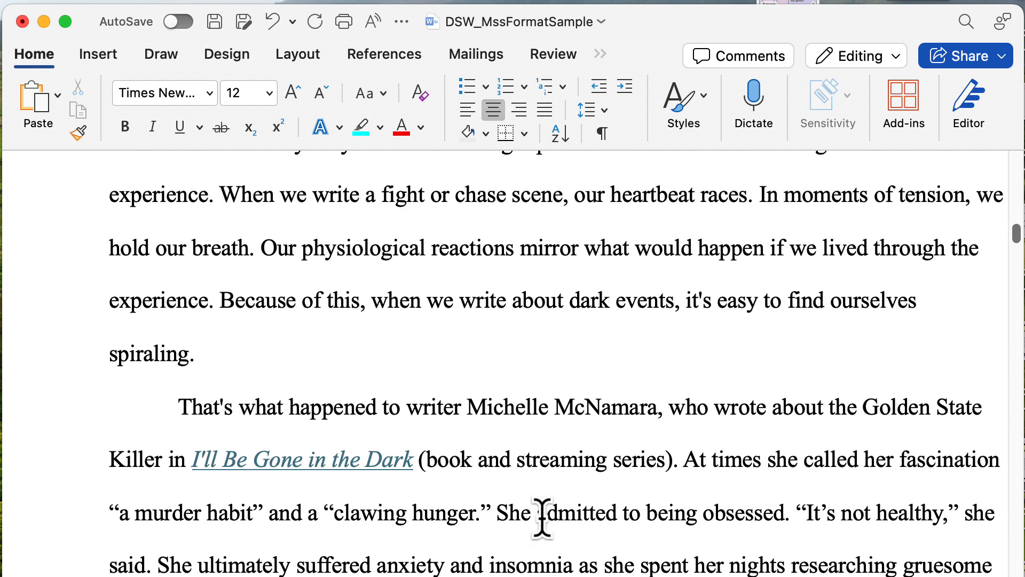
pyautogui.scroll(10, 566, 309)
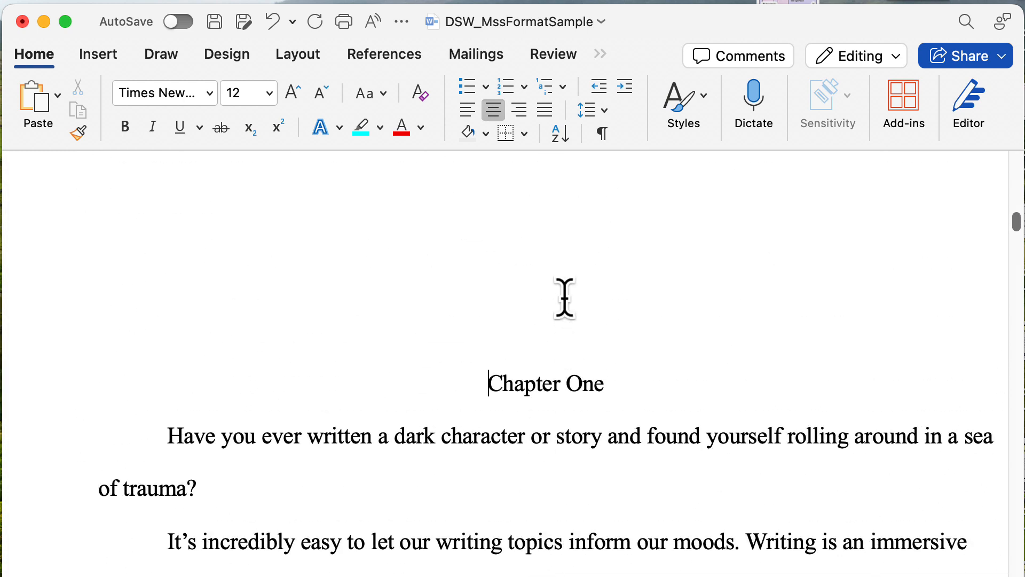
pyautogui.scroll(-4, 565, 298)
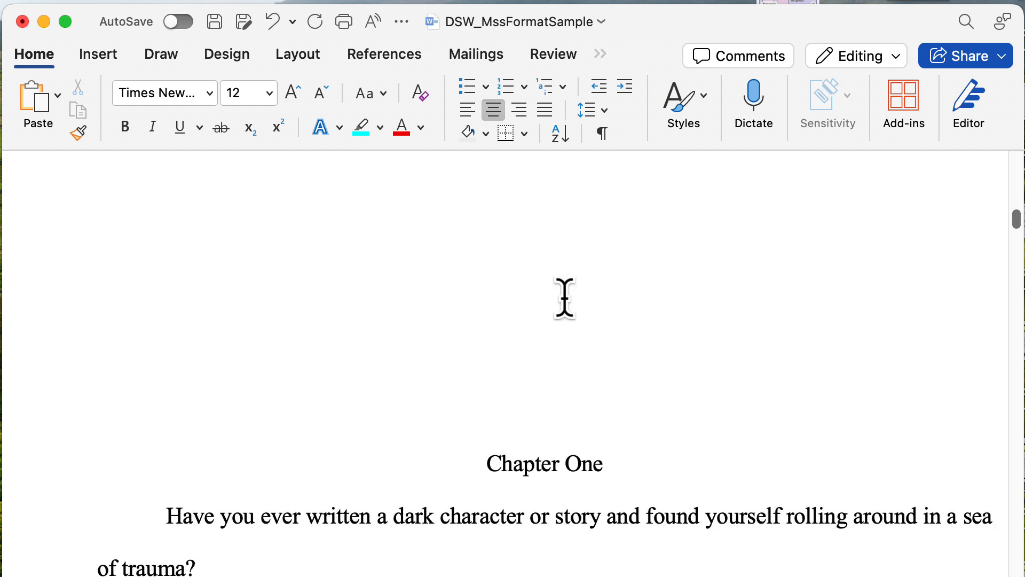
pyautogui.scroll(6, 565, 298)
pyautogui.scroll(-5, 565, 298)
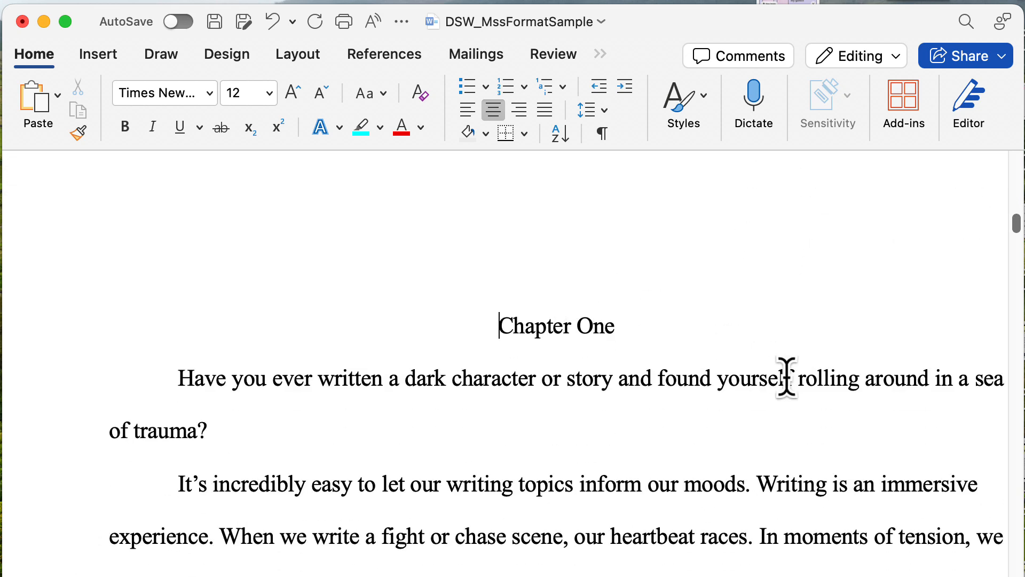
# Insert about nine empty lines above the "Protect the reader" heading to start that section on the next page
pyautogui.scroll(-15, 737, 386)
pyautogui.scroll(-20, 739, 385)
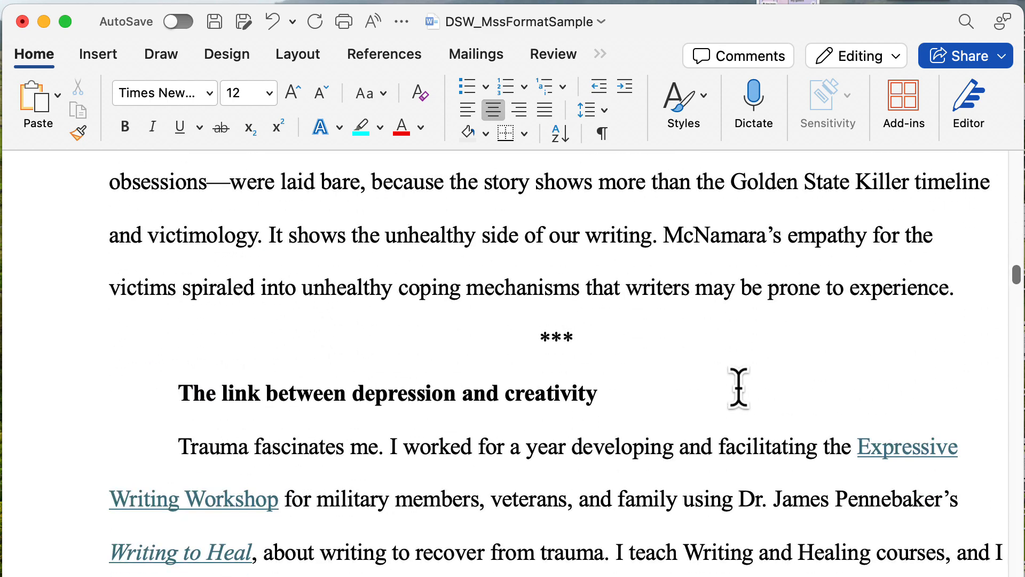
pyautogui.scroll(-5, 739, 386)
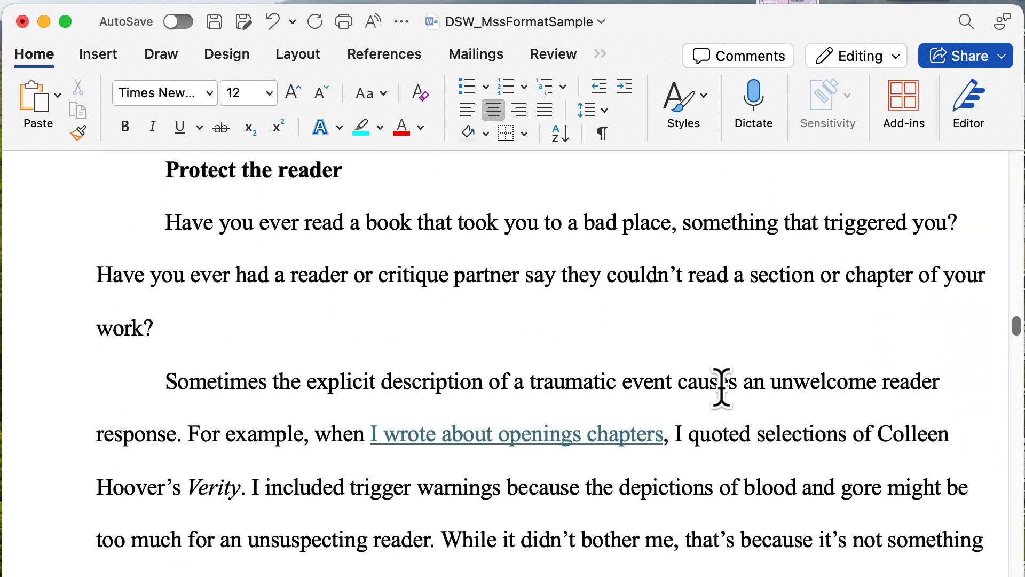
pyautogui.click(165, 176)
pyautogui.scroll(3, 177, 180)
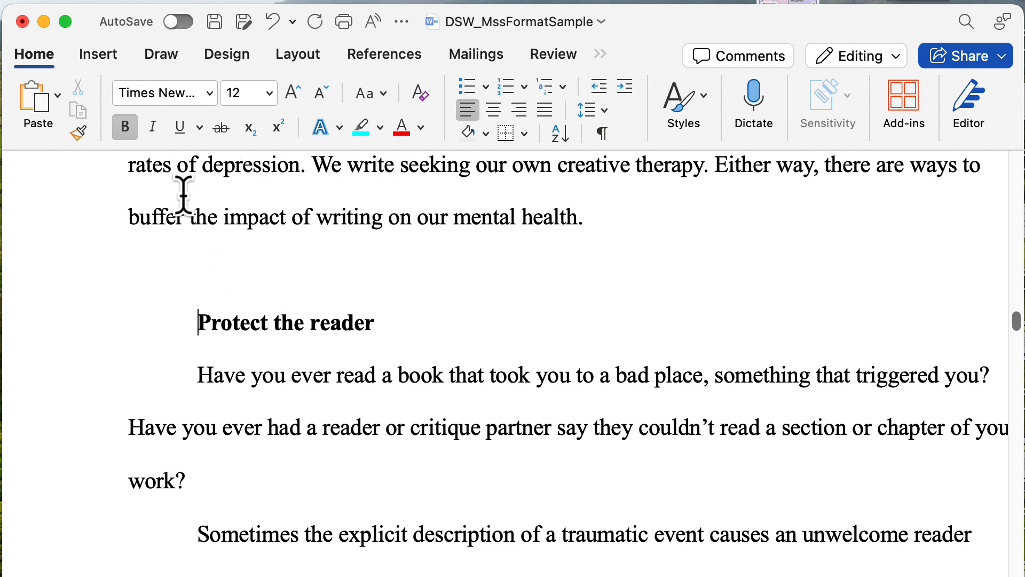
pyautogui.press('Return')
pyautogui.press('Return')
pyautogui.press('Return')
pyautogui.press('Return')
pyautogui.press('Return')
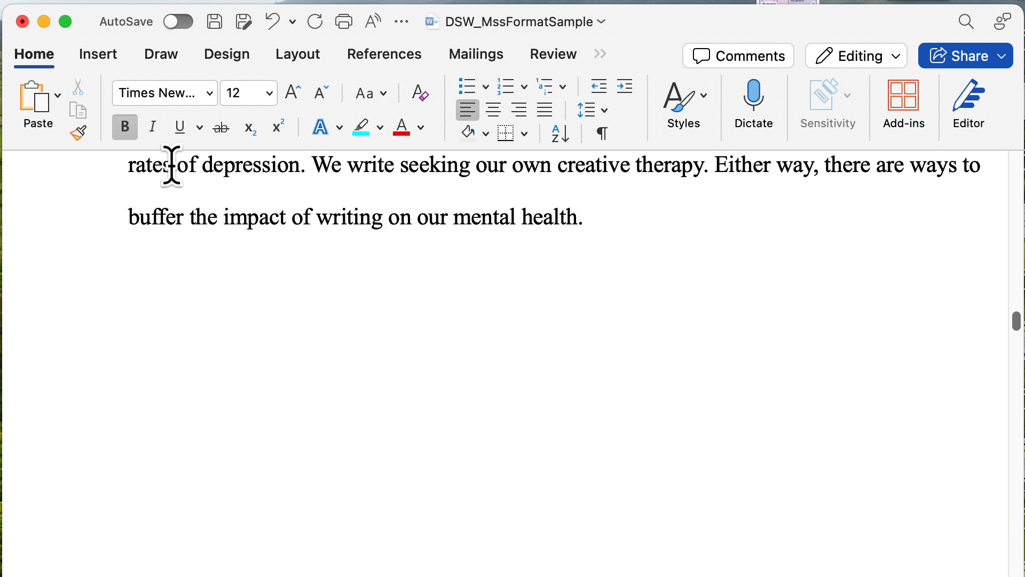
pyautogui.press('Return')
pyautogui.press('Return')
pyautogui.press('Return')
pyautogui.press('Return')
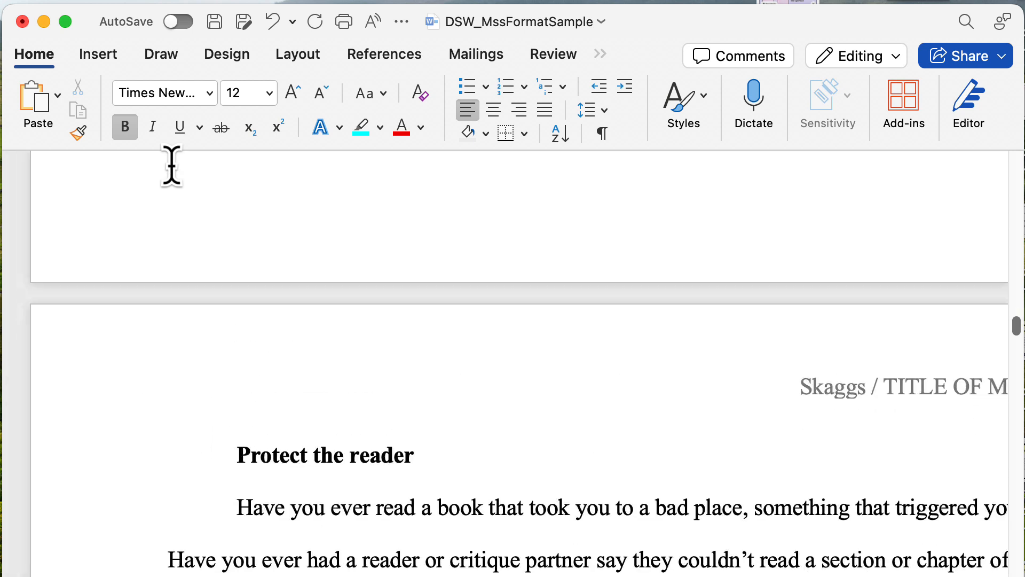
# Examine the paragraphs ending before the "Protect the reader" page break and the layout at the start of that section
pyautogui.scroll(8, 172, 166)
pyautogui.scroll(6, 435, 284)
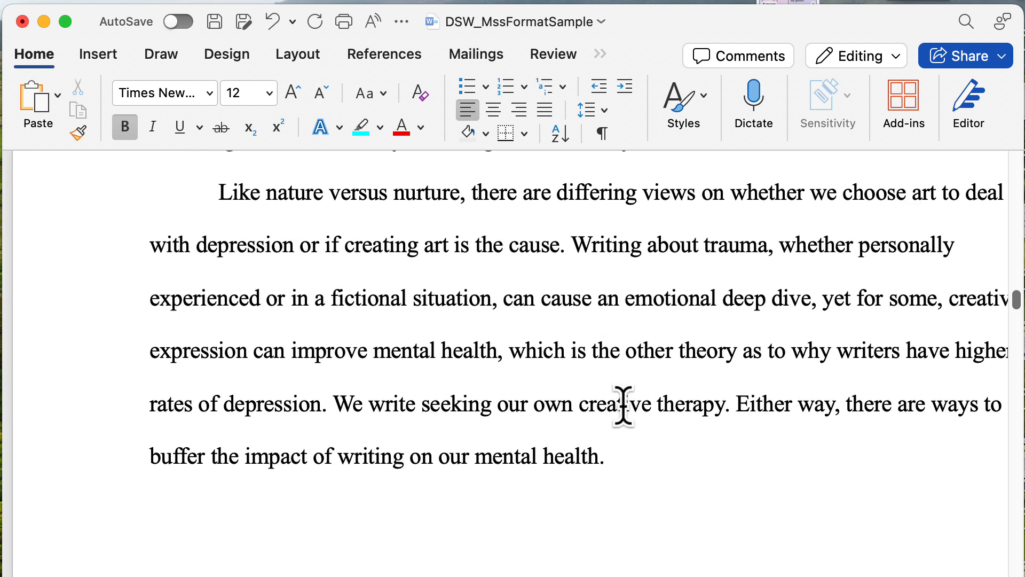
pyautogui.moveTo(620, 459)
pyautogui.mouseDown()
pyautogui.moveTo(192, 171)
pyautogui.moveTo(195, 182)
pyautogui.mouseUp()
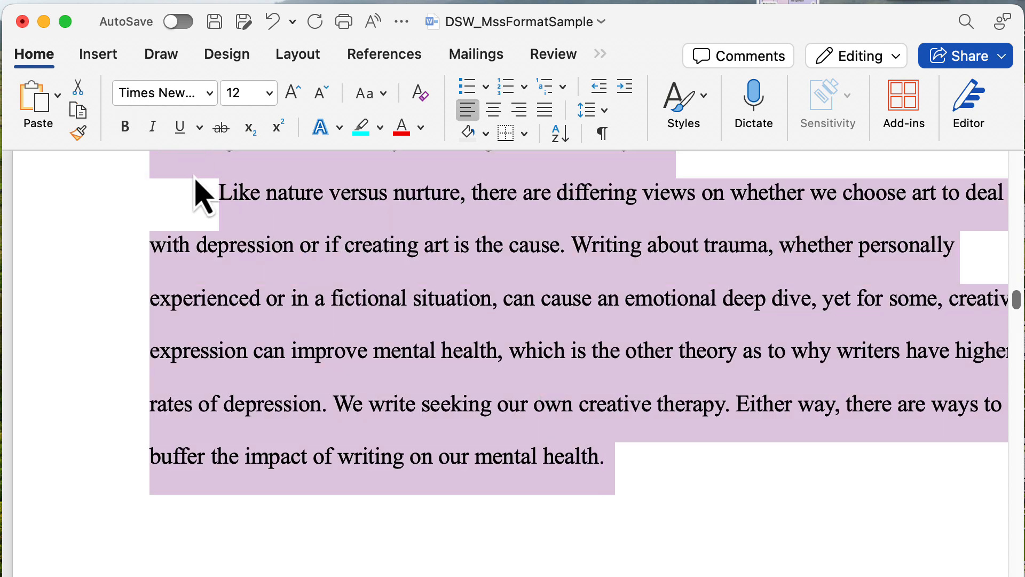
pyautogui.click(192, 171)
pyautogui.scroll(-10, 193, 172)
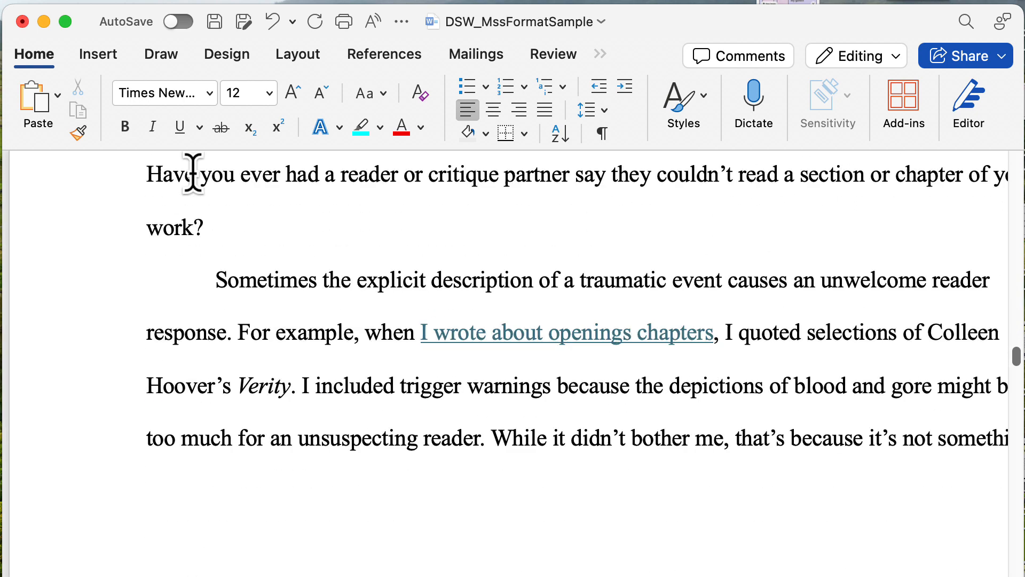
pyautogui.scroll(-5, 192, 172)
pyautogui.scroll(10, 192, 171)
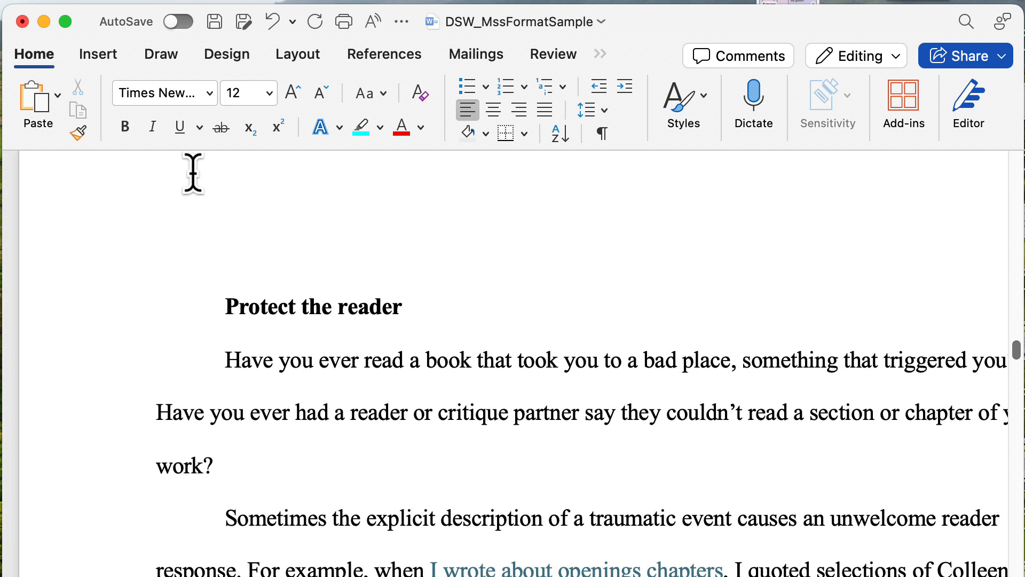
# Show the formatting marks to reveal the empty paragraphs above the "Protect the reader" heading
pyautogui.scroll(10, 192, 171)
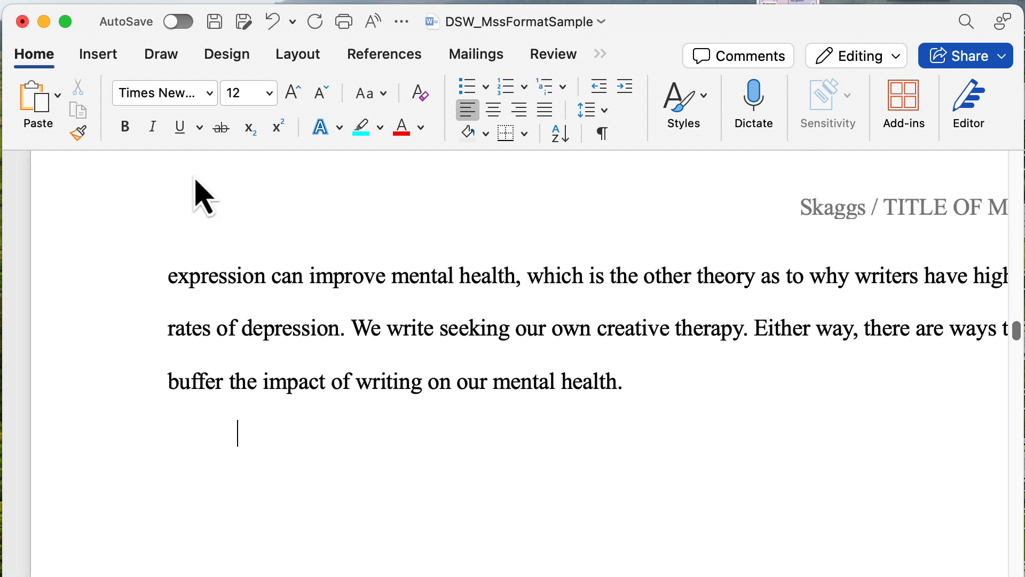
pyautogui.scroll(-8, 201, 194)
pyautogui.scroll(10, 192, 172)
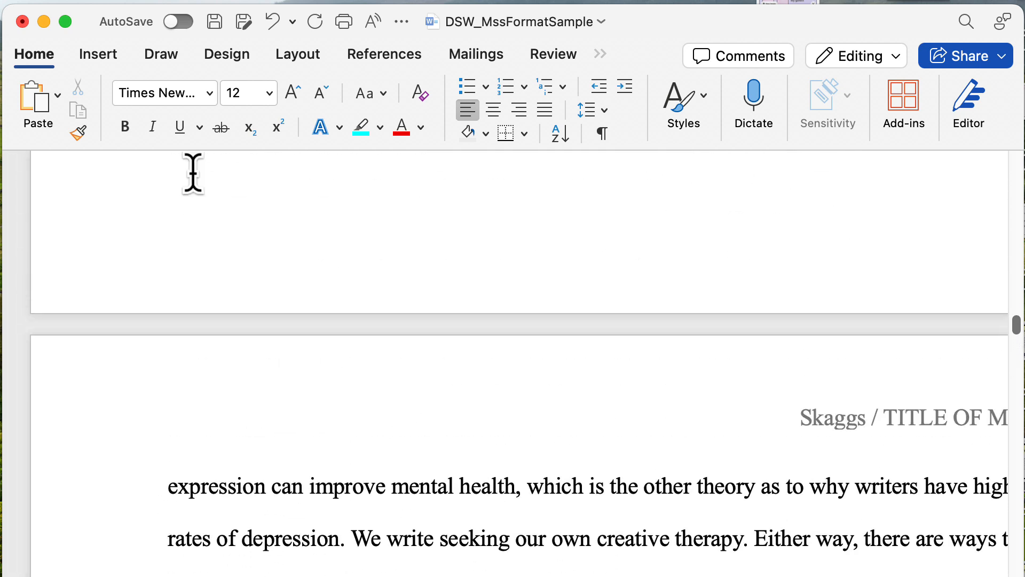
pyautogui.scroll(-5, 192, 172)
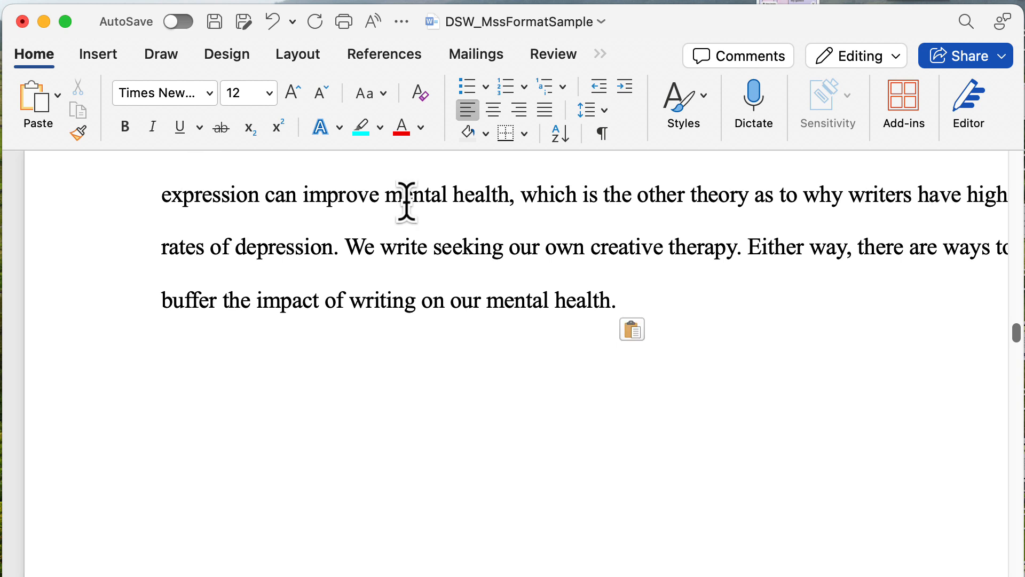
pyautogui.scroll(-1, 406, 200)
pyautogui.scroll(-3, 406, 200)
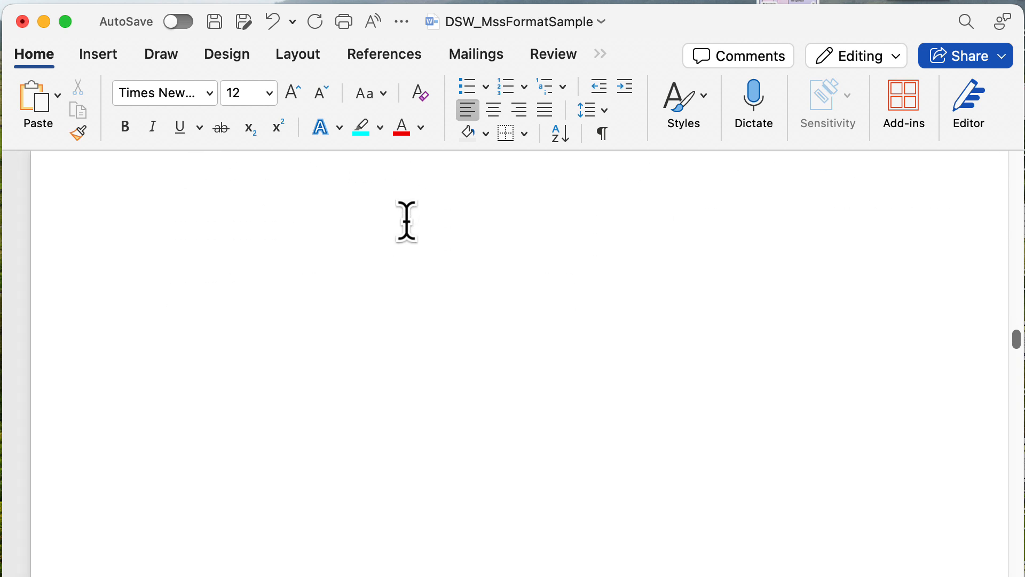
pyautogui.click(602, 133)
pyautogui.scroll(2, 335, 268)
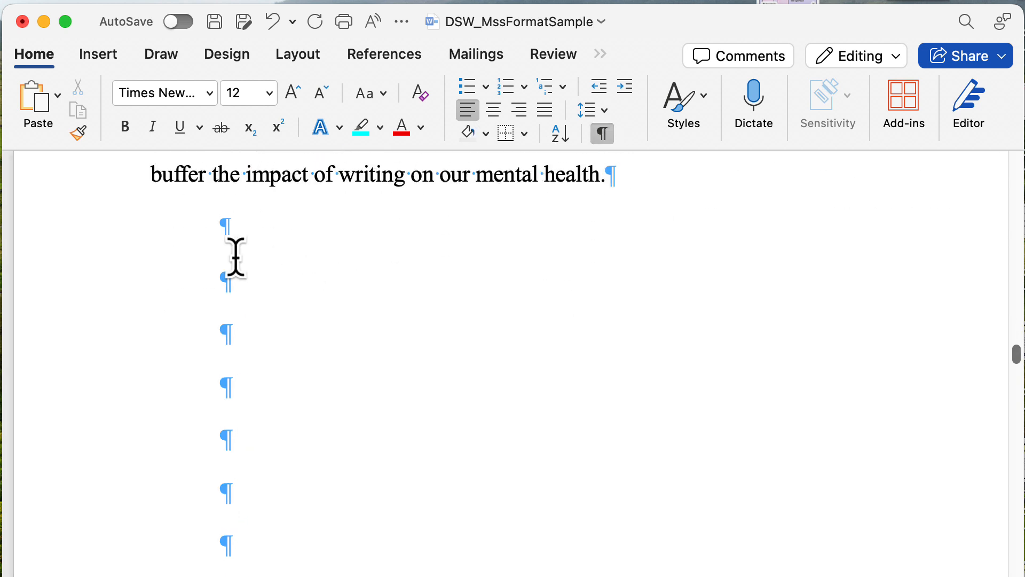
# Delete all the empty paragraphs between the end of the preceding paragraph and the "Protect the reader" heading
pyautogui.hotkey('shift', 'Down')
pyautogui.hotkey('shift', 'Down')
pyautogui.hotkey('shift', 'Down')
pyautogui.hotkey('shift', 'Down')
pyautogui.hotkey('shift', 'Down')
pyautogui.hotkey('shift', 'Down')
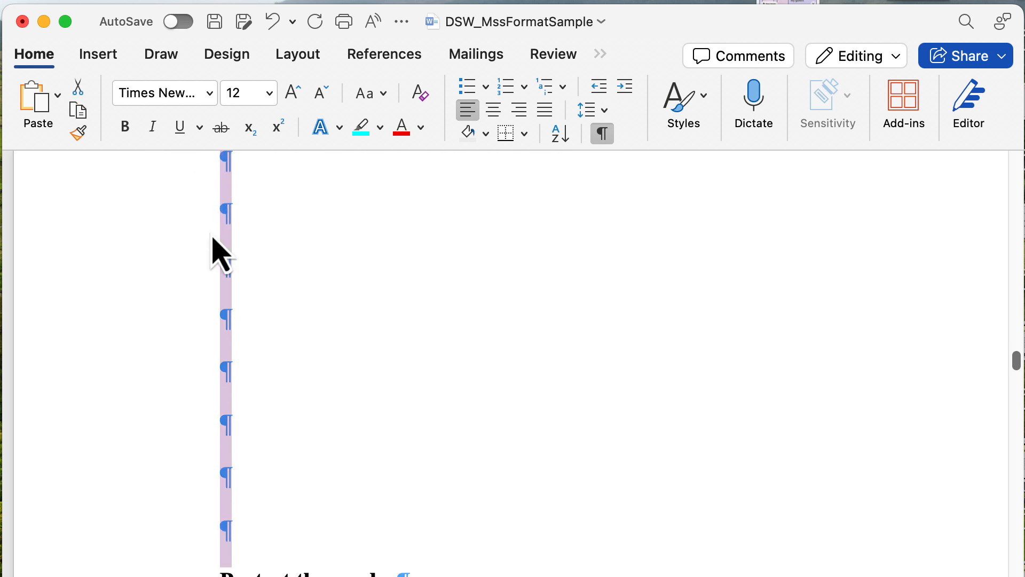
pyautogui.press('Delete')
pyautogui.scroll(8, 208, 228)
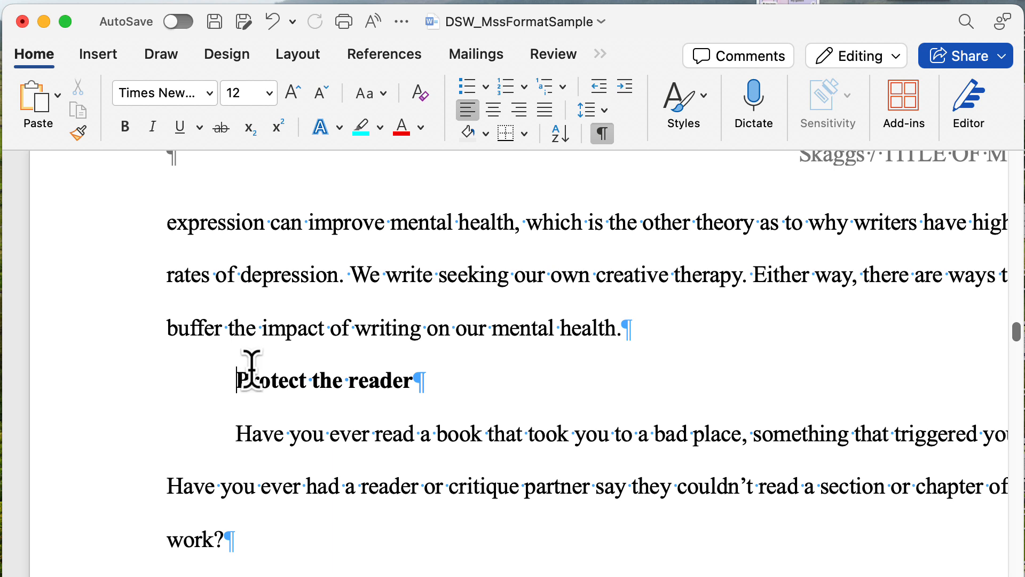
# Insert a page break directly before the "Protect the reader" heading and check both sides of the break
pyautogui.click(102, 59)
pyautogui.click(59, 99)
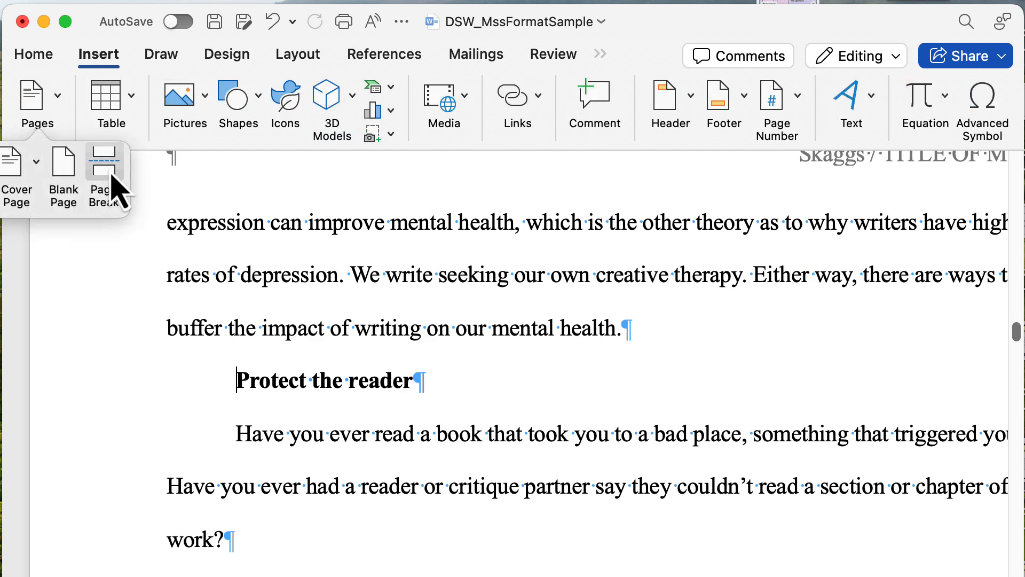
pyautogui.click(107, 188)
pyautogui.scroll(5, 244, 351)
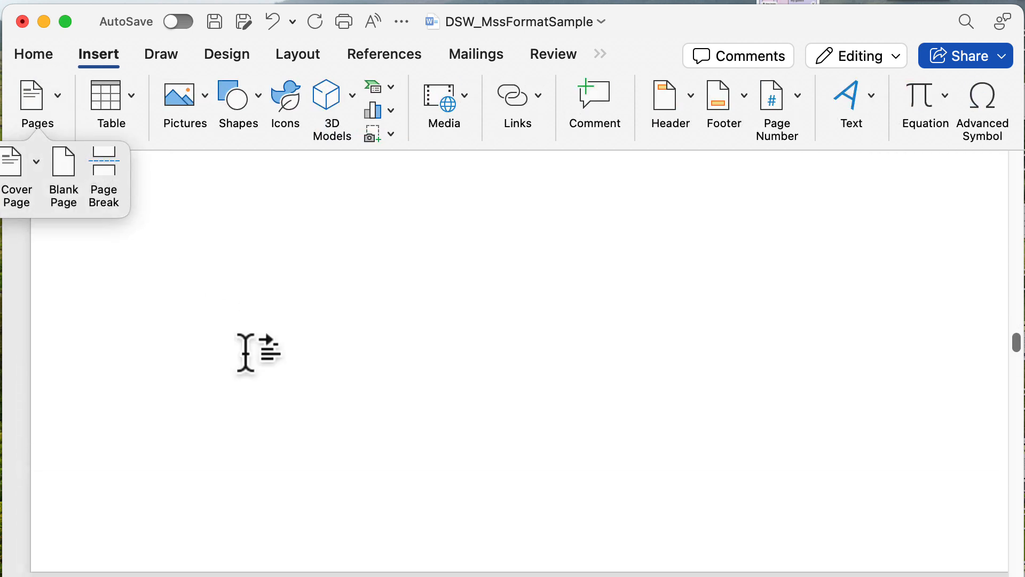
pyautogui.scroll(5, 245, 353)
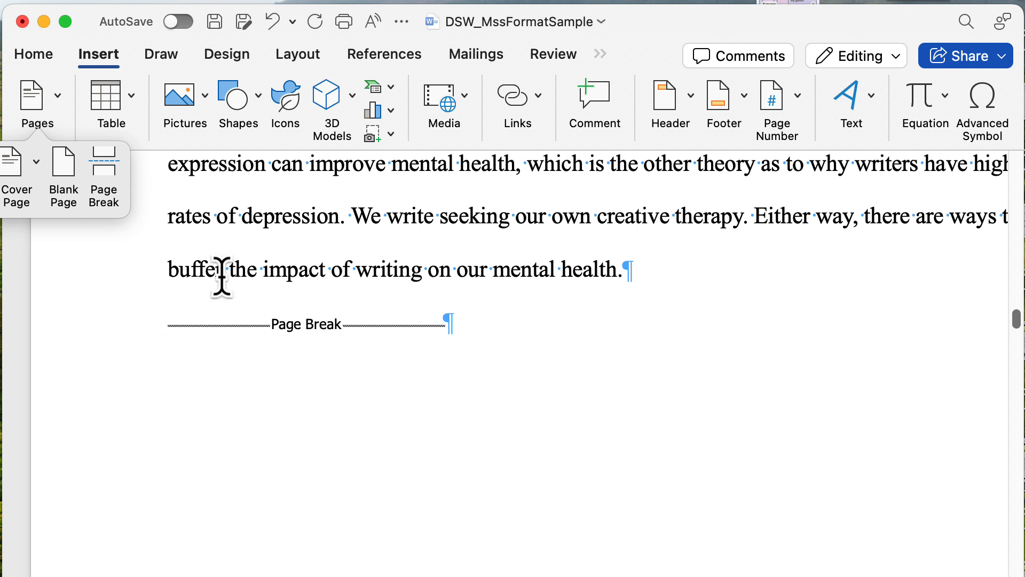
pyautogui.scroll(-5, 224, 290)
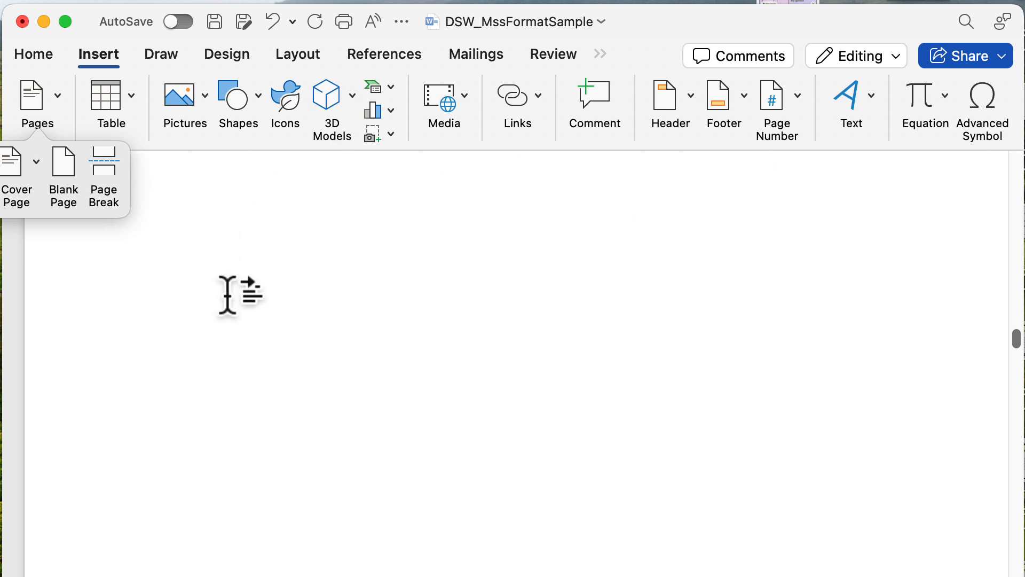
pyautogui.scroll(-5, 226, 294)
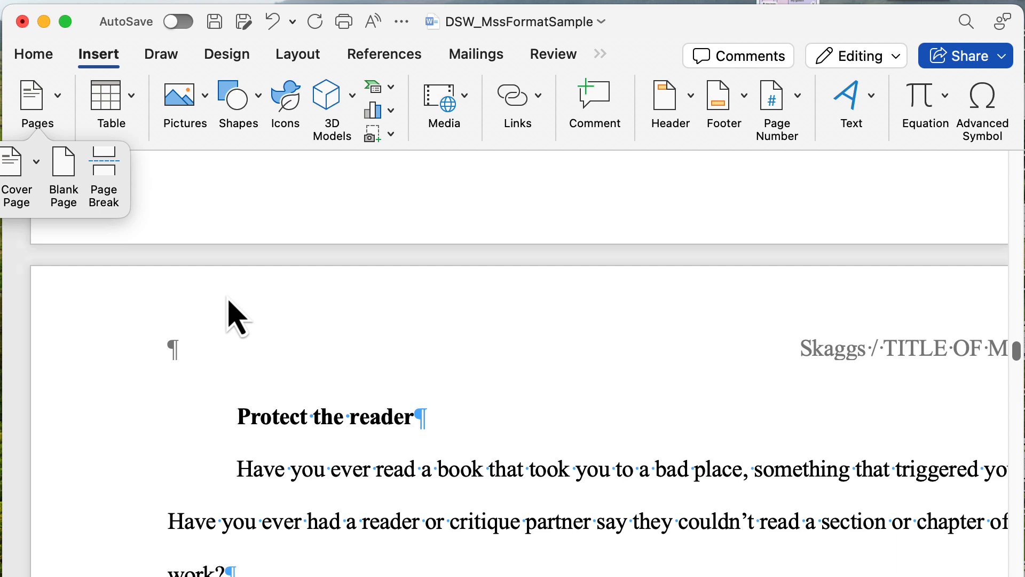
pyautogui.scroll(-5, 228, 309)
# Hide the formatting marks and return to the page with the "Protect the reader" heading
pyautogui.click(48, 54)
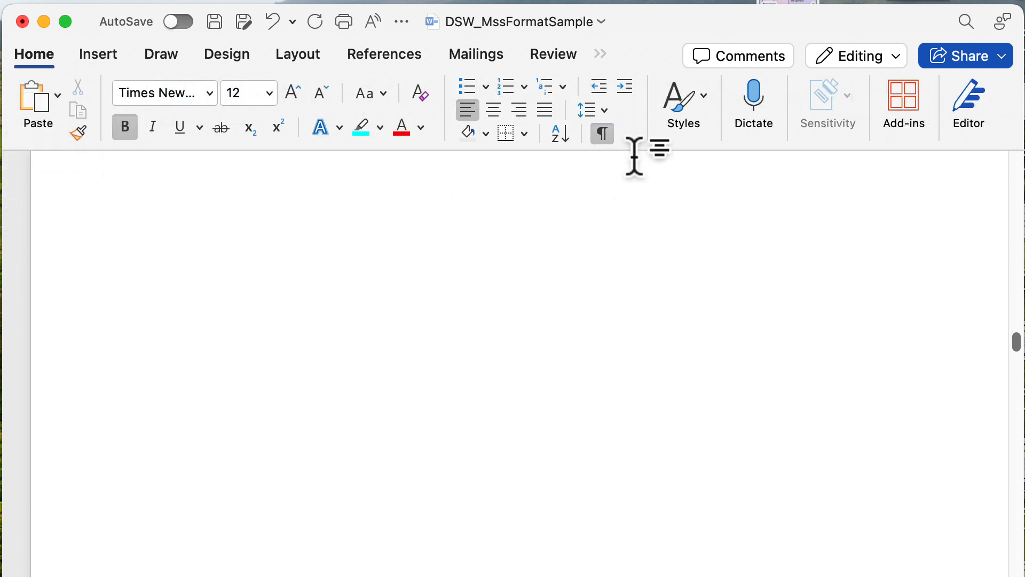
pyautogui.click(602, 134)
pyautogui.scroll(-3, 616, 241)
pyautogui.scroll(3, 616, 243)
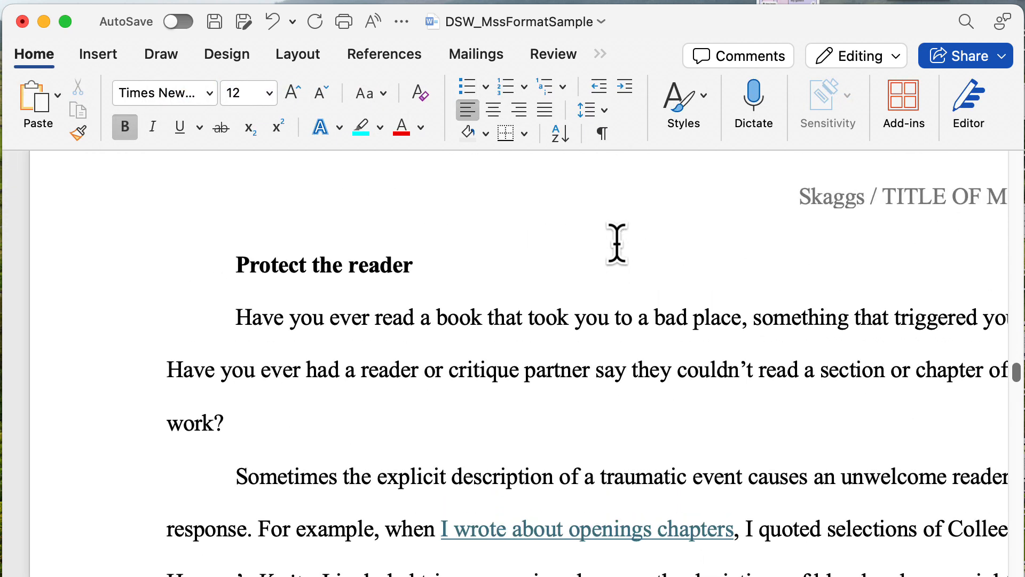
# Remove the first-line indent of the "Protect the reader" heading and prefix the heading with "Chapter Two: "
pyautogui.press('BackSpace')
pyautogui.write('Chapter O')
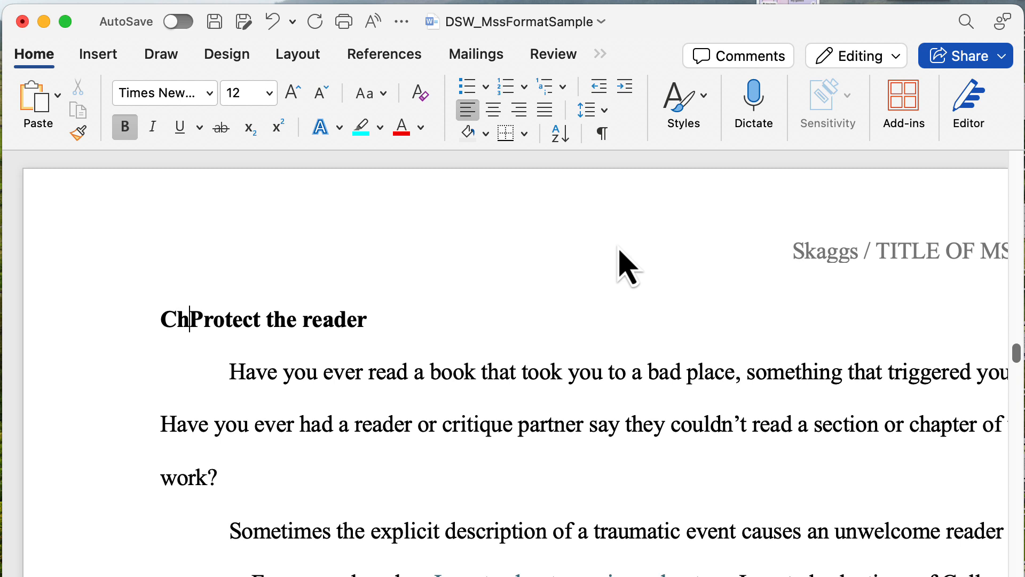
pyautogui.press('BackSpace')
pyautogui.write('Two:')
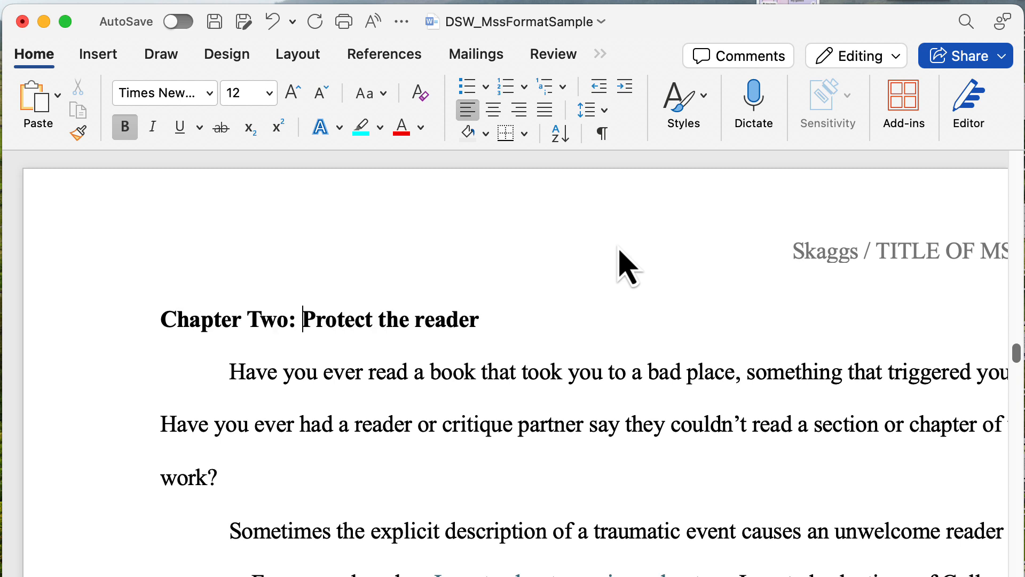
# Remove the bold formatting from the "Chapter Two: Protect the reader" heading
pyautogui.moveTo(523, 307); pyautogui.dragTo(137, 321)
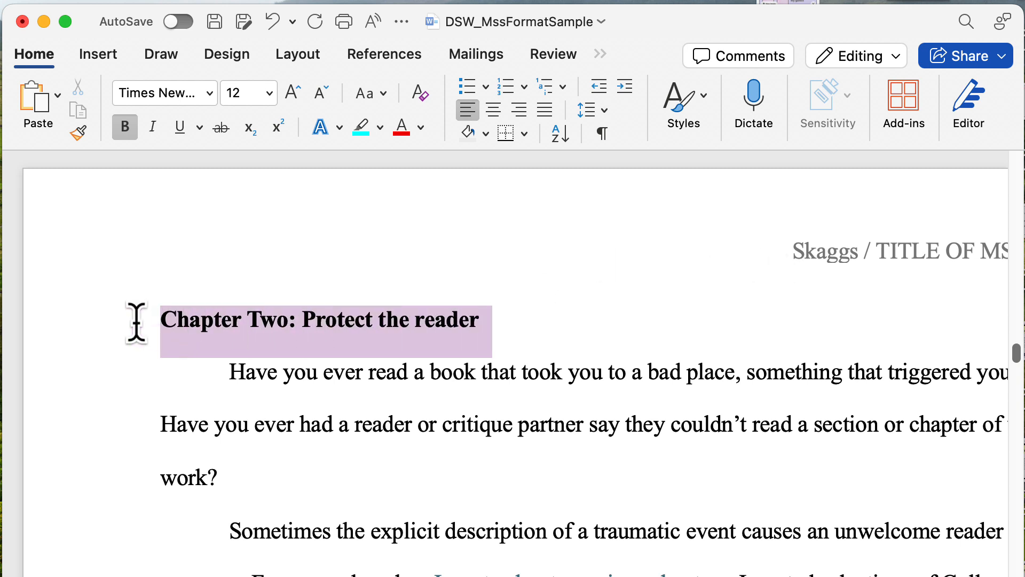
pyautogui.press('super+b')
pyautogui.click(178, 325)
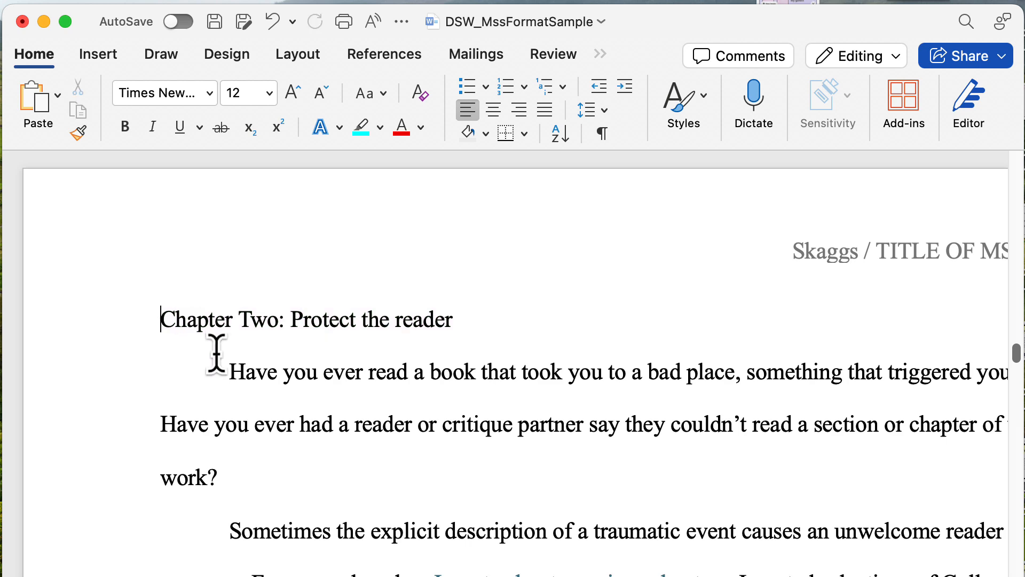
# Insert about seven empty lines above the "Chapter Two: Protect the reader" heading to start the chapter partway down the page
pyautogui.press('Return')
pyautogui.press('Return')
pyautogui.press('Return')
pyautogui.press('Return')
pyautogui.press('Return')
pyautogui.press('Return')
pyautogui.press('Return')
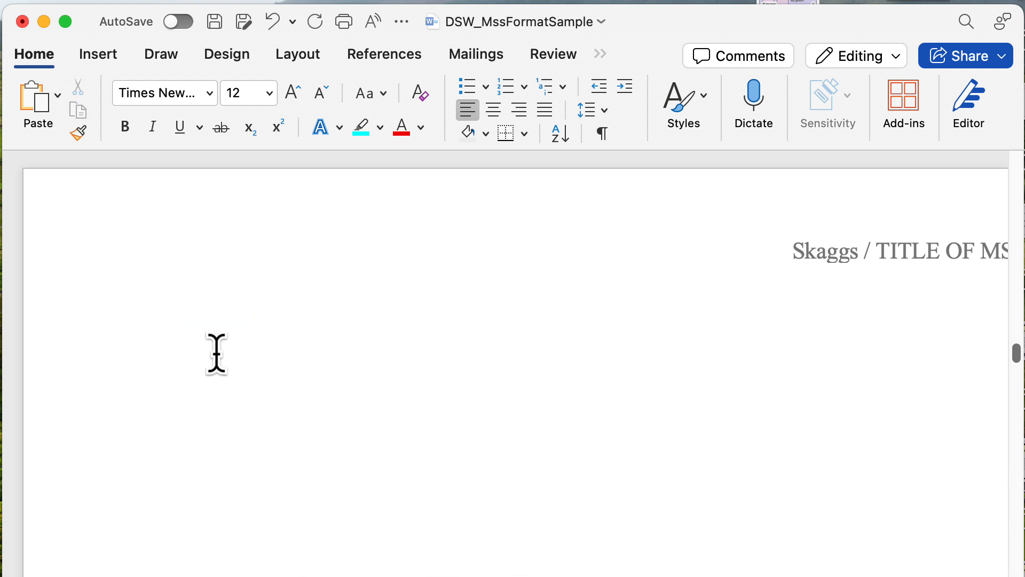
# Examine the position of the Chapter Two heading and the layout of the paragraphs that follow it
pyautogui.scroll(-6, 216, 354)
pyautogui.scroll(-8, 216, 354)
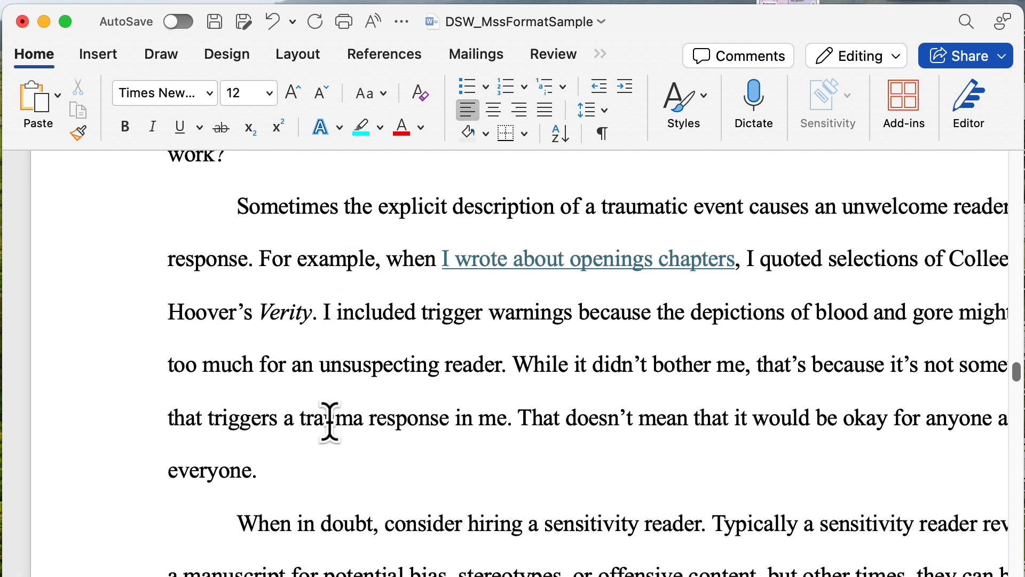
pyautogui.scroll(-3, 284, 508)
pyautogui.scroll(10, 345, 359)
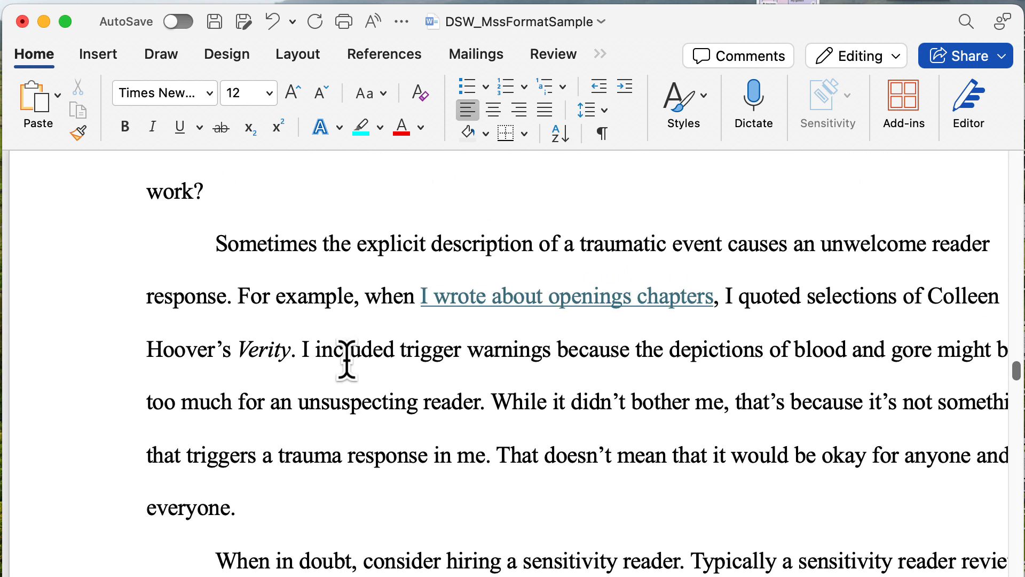
pyautogui.scroll(3, 347, 359)
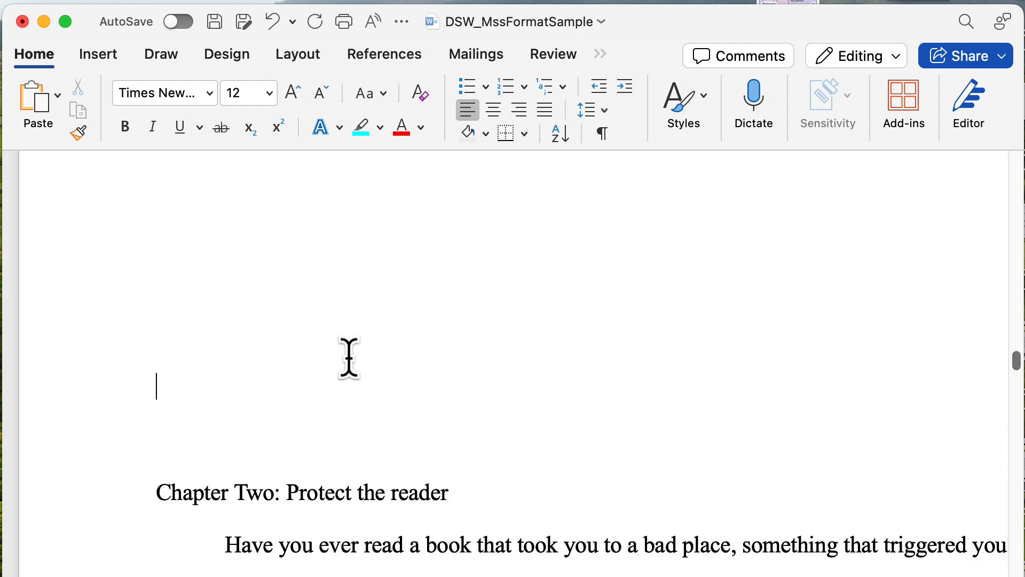
pyautogui.scroll(-10, 350, 356)
pyautogui.scroll(-7, 349, 357)
# Center the "Chapter Two: Protect the reader" heading on its line
pyautogui.scroll(15, 349, 356)
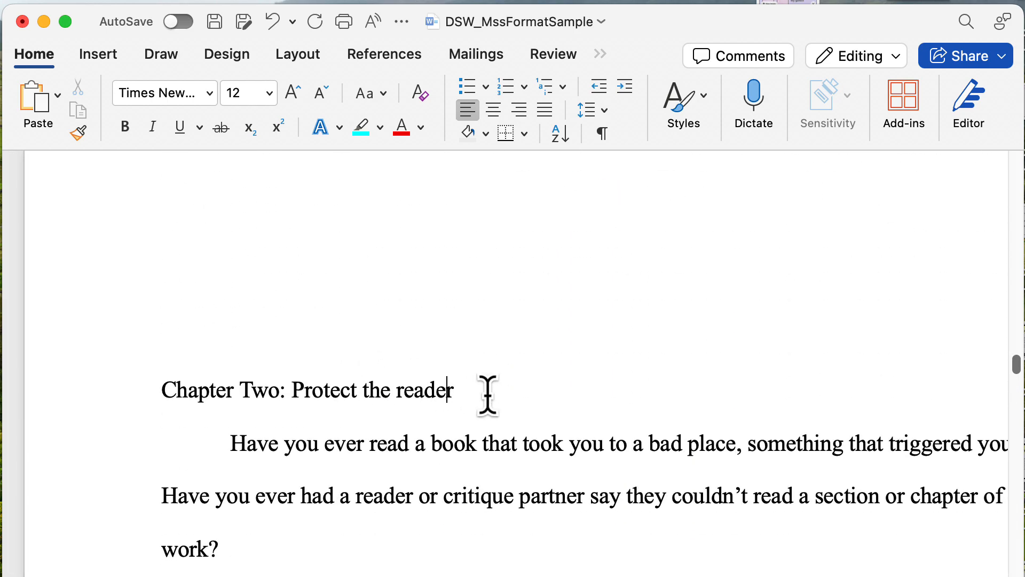
pyautogui.click(493, 109)
pyautogui.scroll(-1, 560, 380)
pyautogui.hscroll(1, 561, 380)
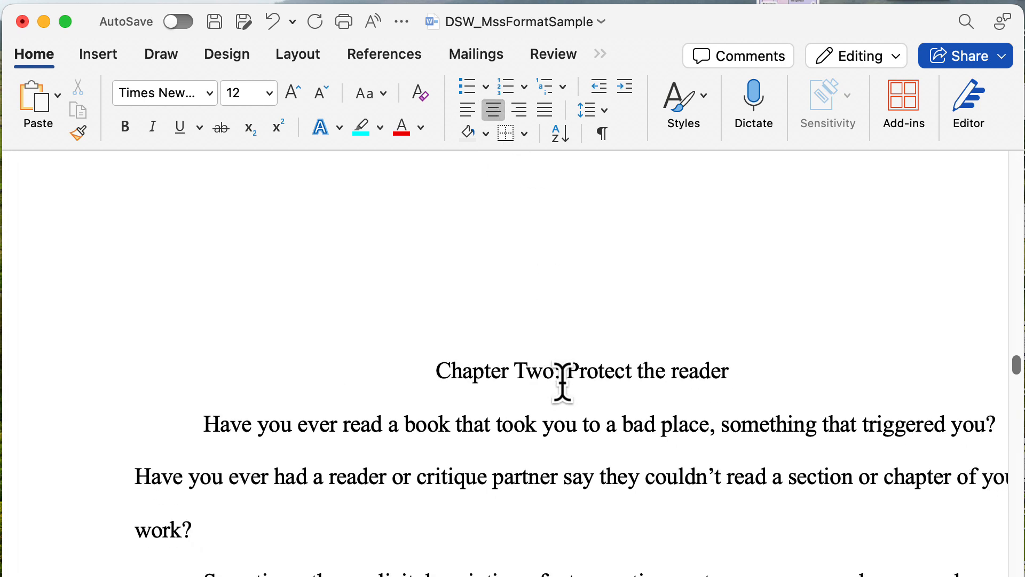
# Review the manuscript layout from the end of the Chapter Two page back to the contact details and word count on the title page
pyautogui.scroll(5, 563, 380)
pyautogui.scroll(-10, 562, 380)
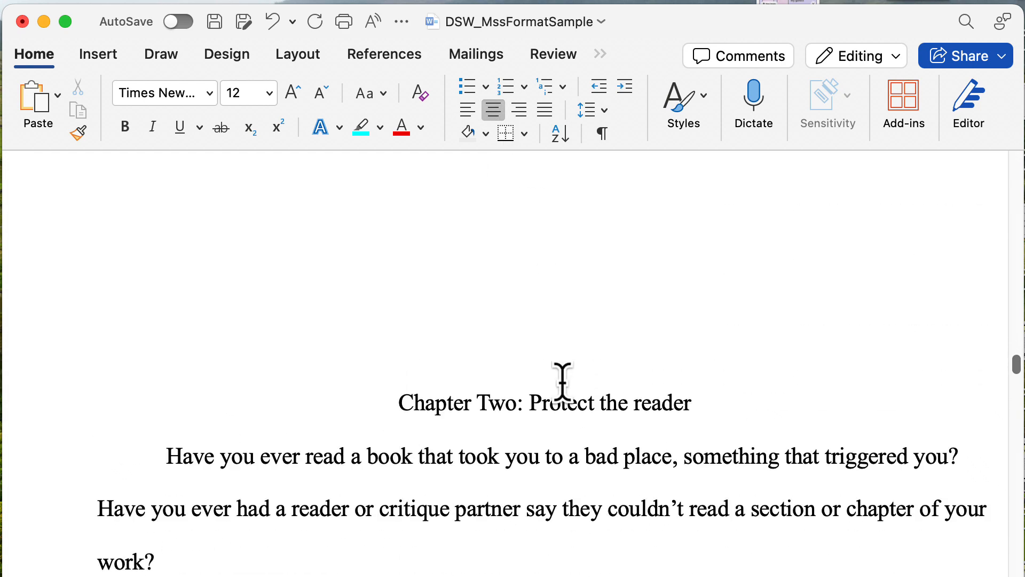
pyautogui.scroll(-7, 562, 380)
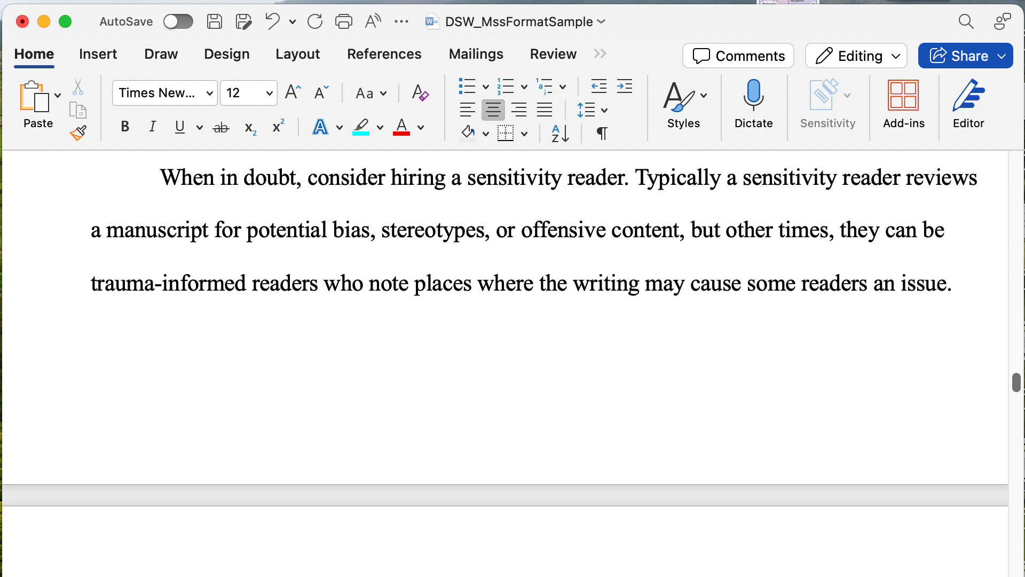
pyautogui.scroll(20, 657, 366)
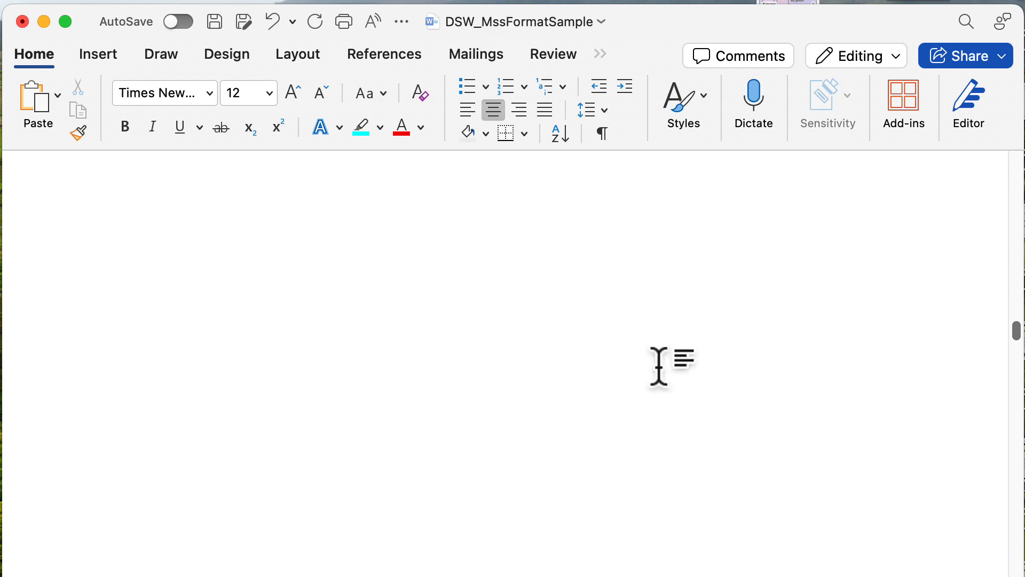
pyautogui.scroll(20, 656, 366)
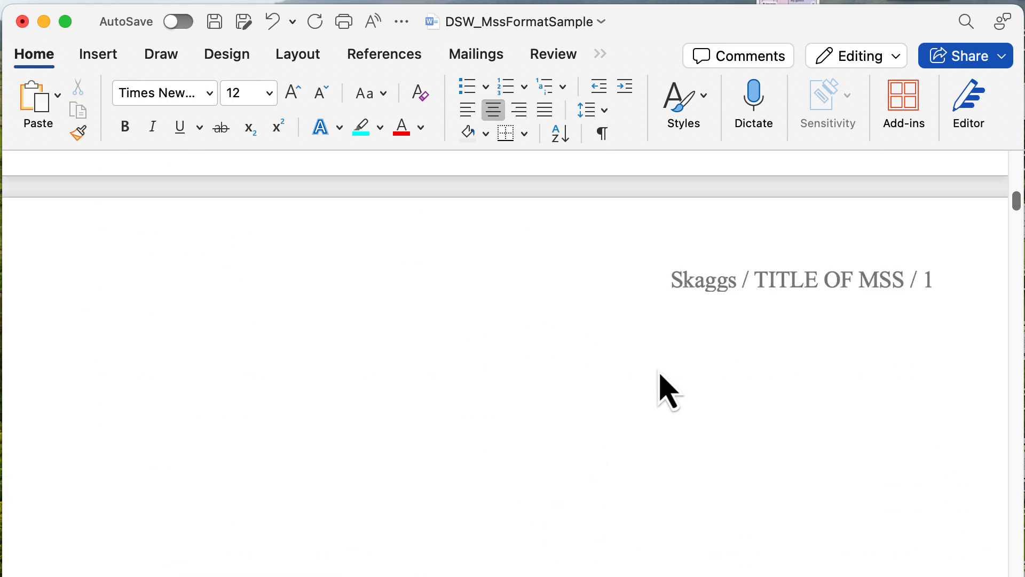
pyautogui.hscroll(3, 657, 367)
pyautogui.scroll(3, 657, 366)
pyautogui.hscroll(-2, 657, 366)
pyautogui.hscroll(2, 657, 366)
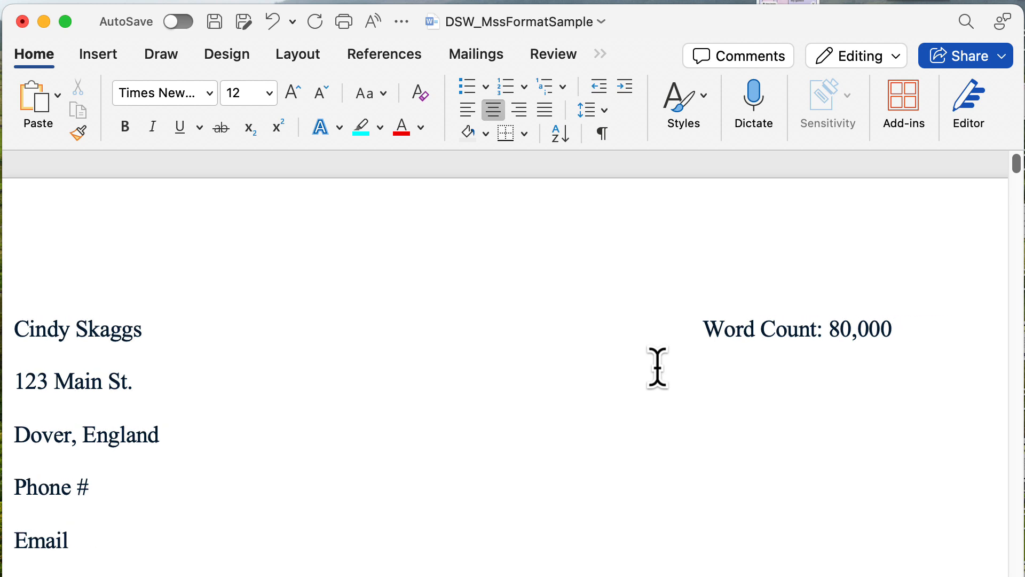